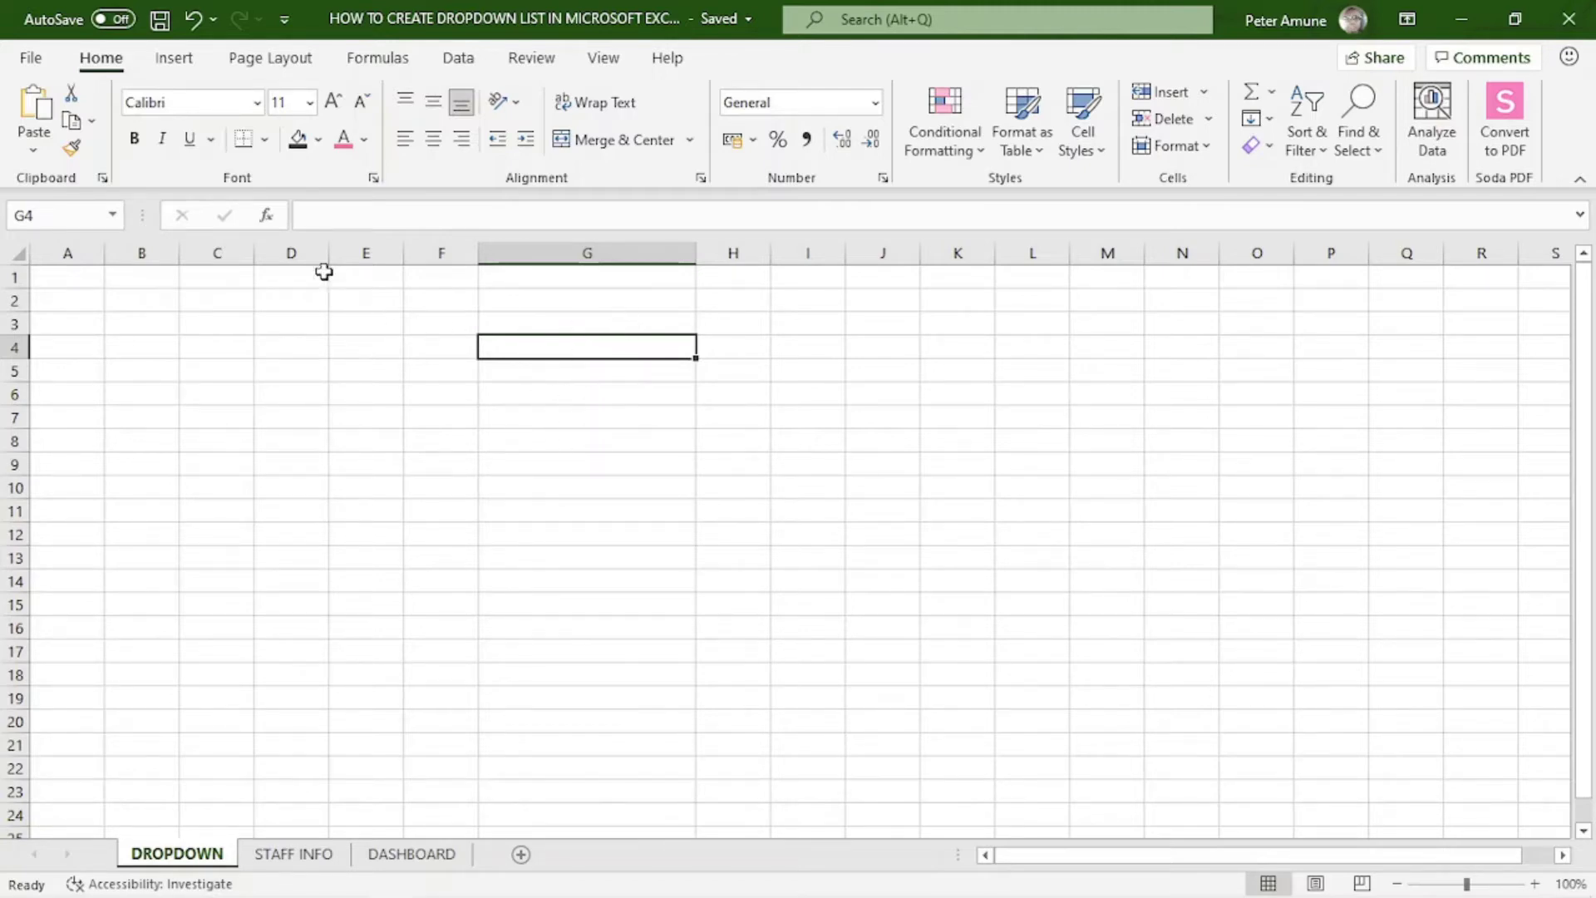
Step: Fill cell G4 on the DROPDOWN sheet with the standard green colour
click(320, 140)
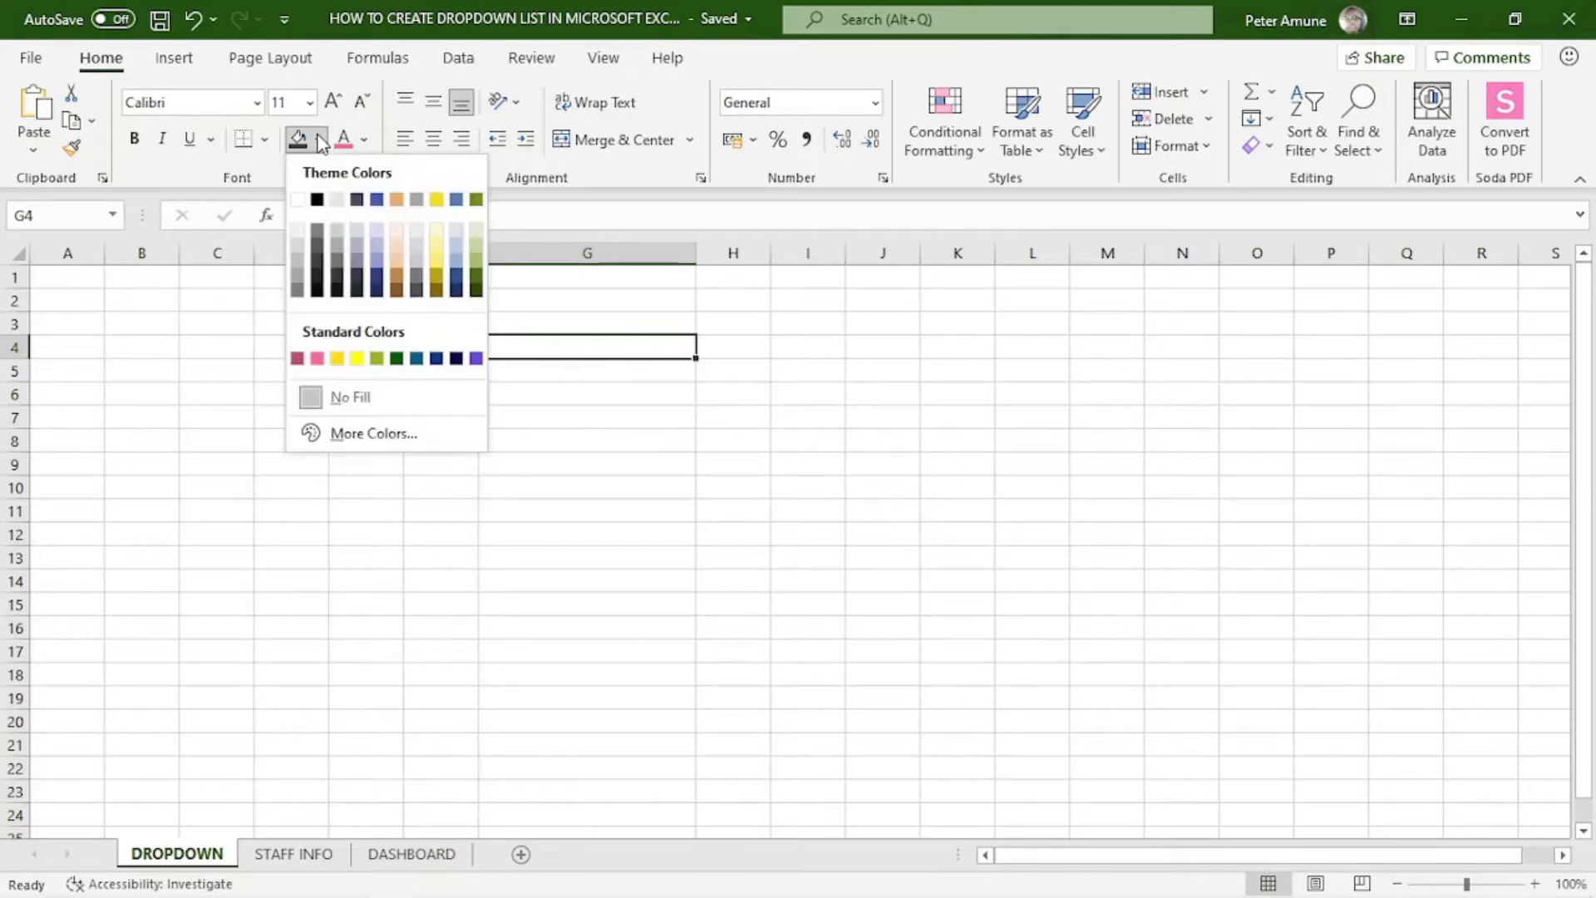
click(378, 359)
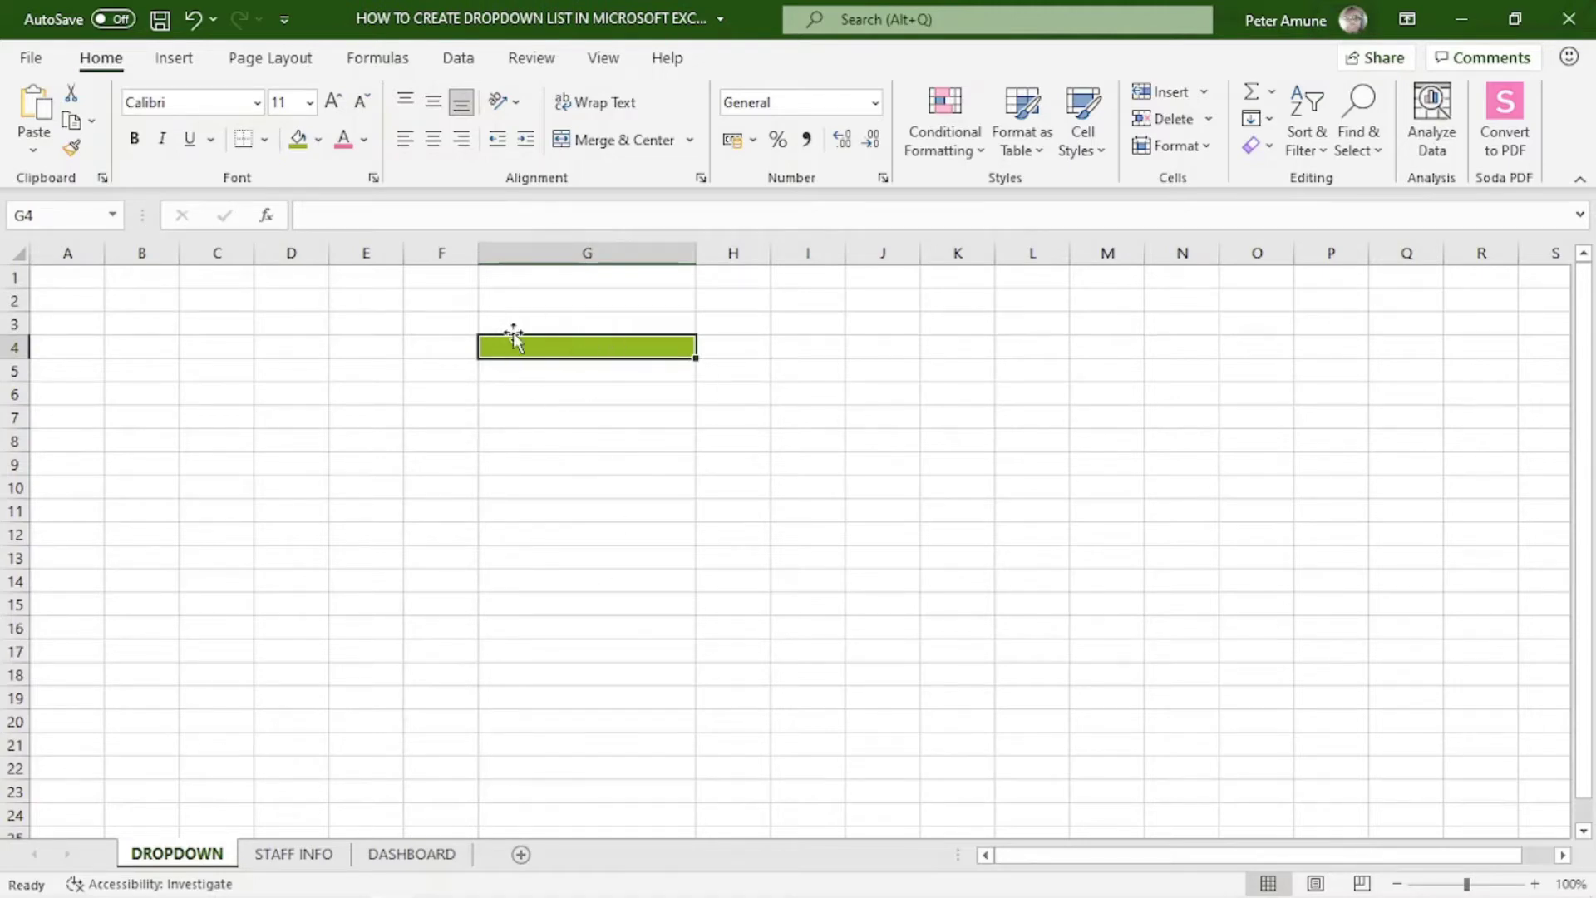
click(631, 413)
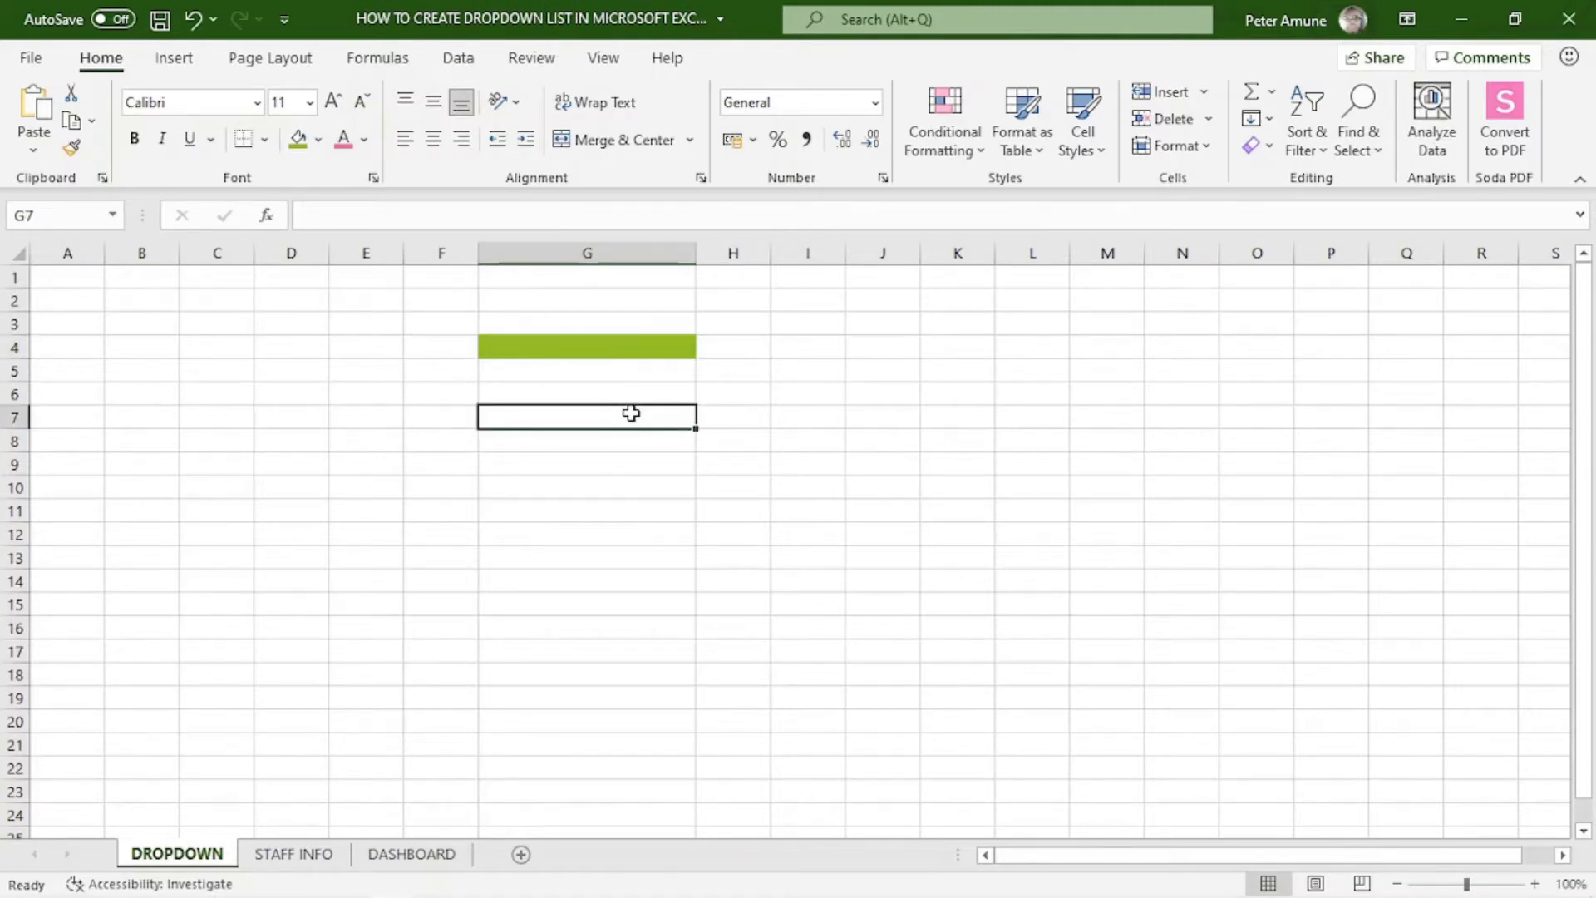
Step: Start a data validation rule for the green cell G4 that allows a List
click(534, 343)
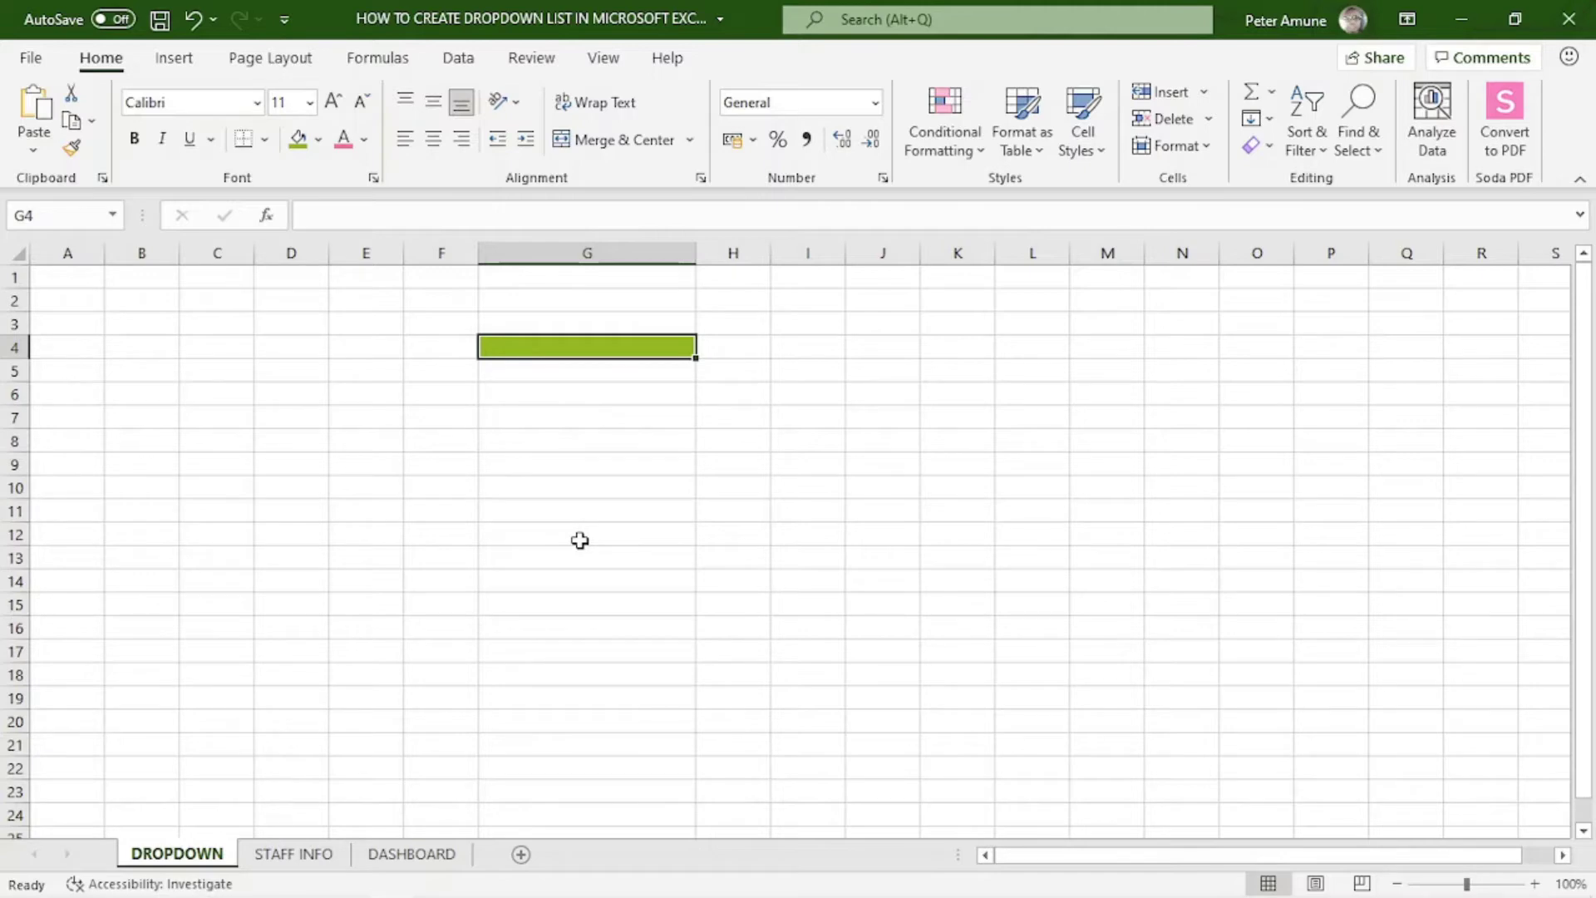
click(459, 59)
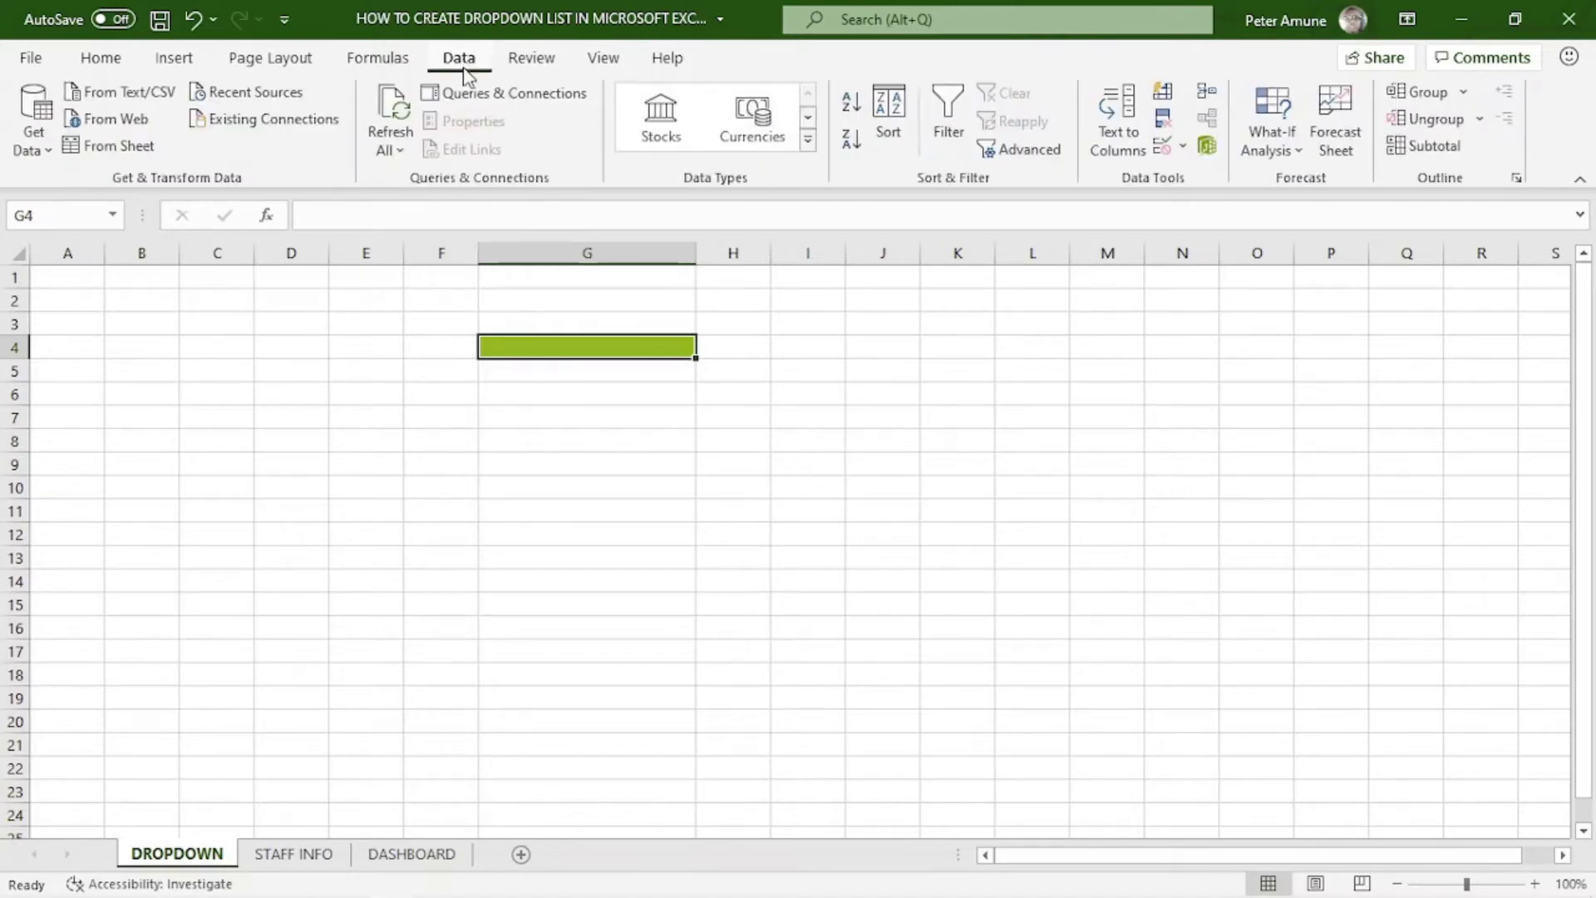
click(1184, 147)
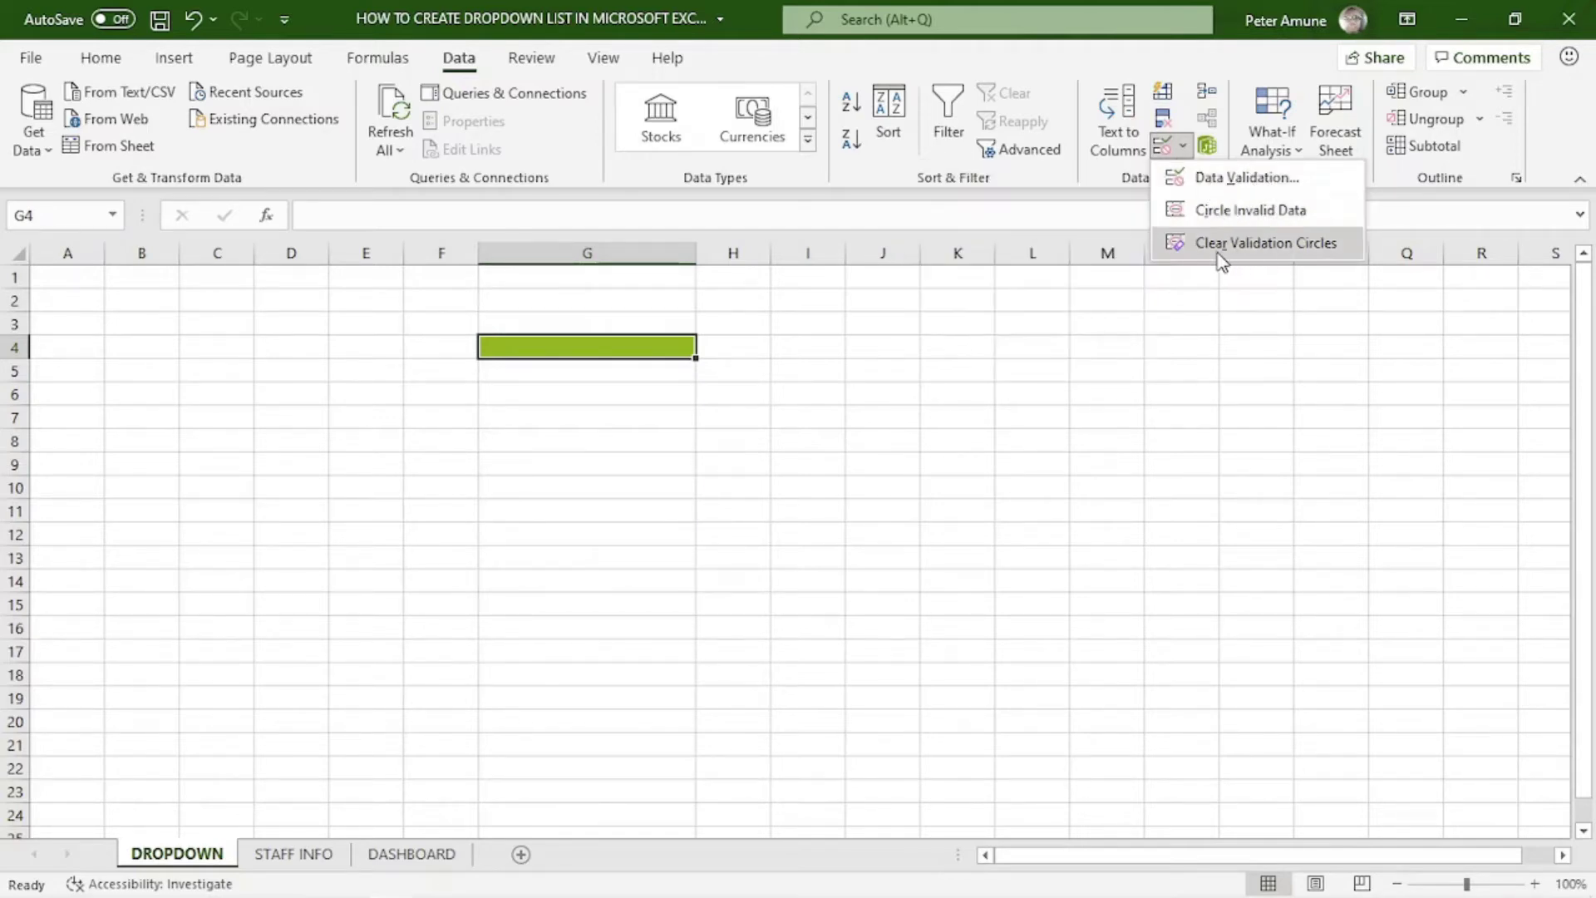
click(1245, 177)
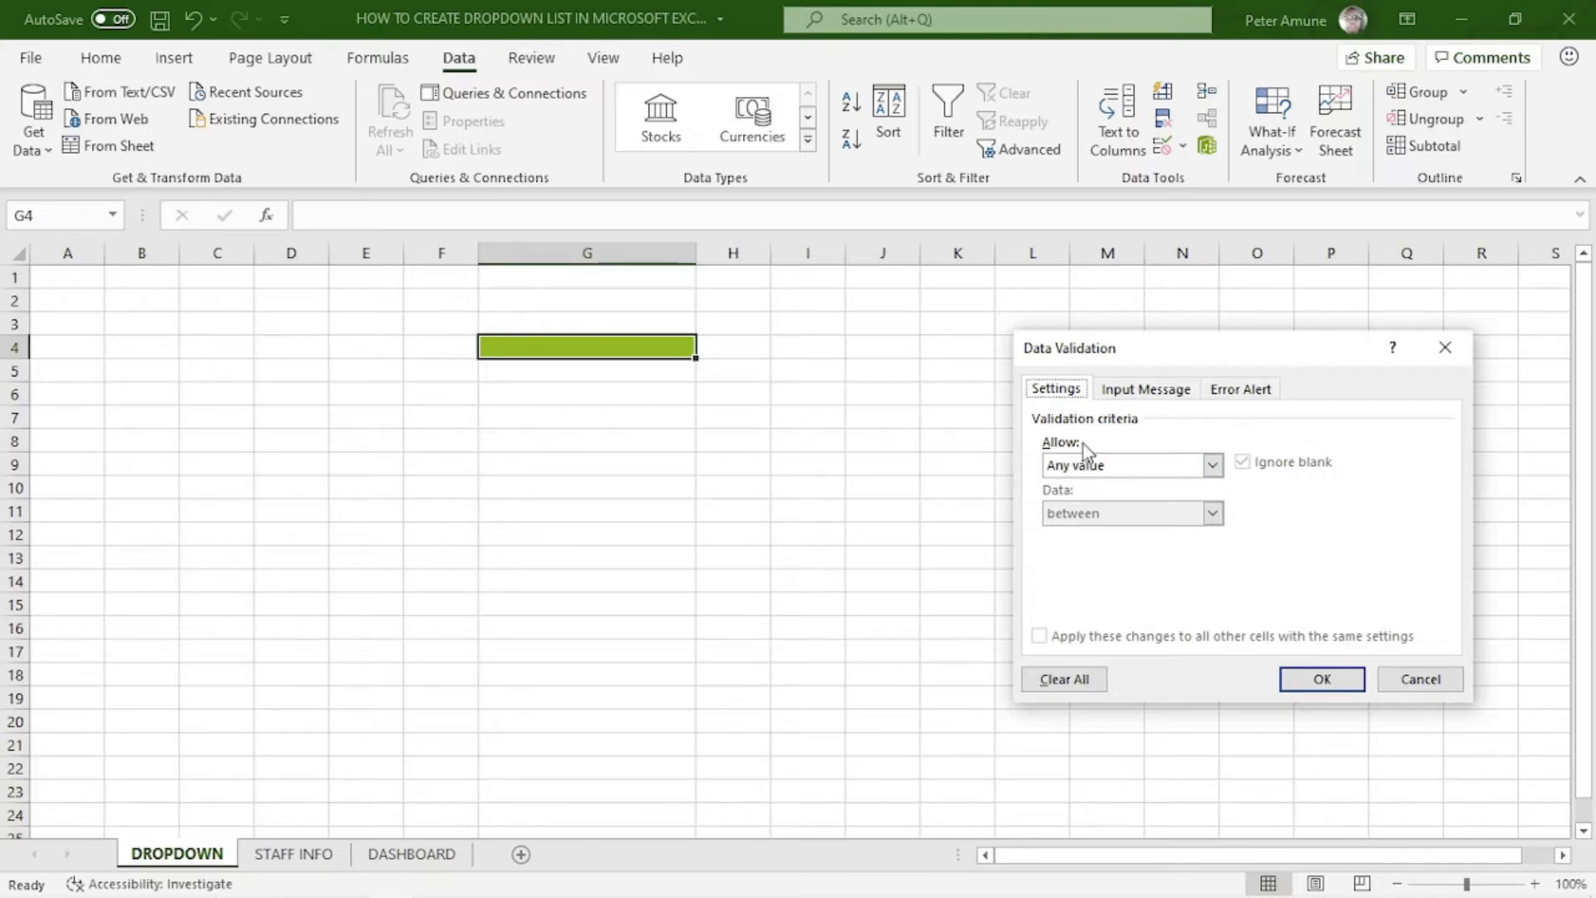
click(1214, 466)
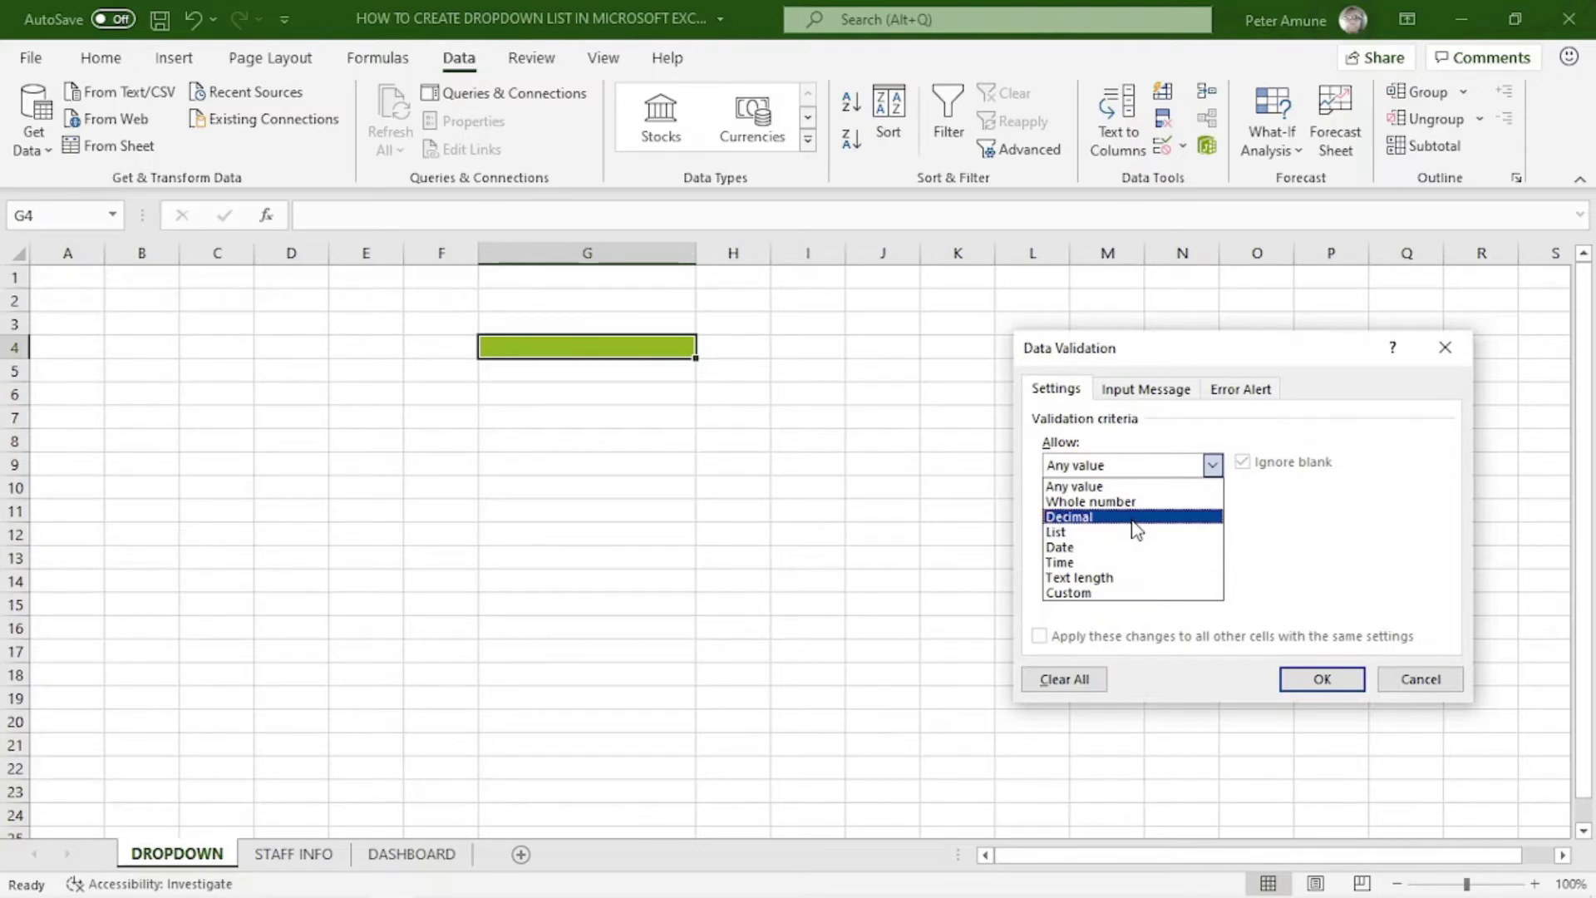
click(1087, 536)
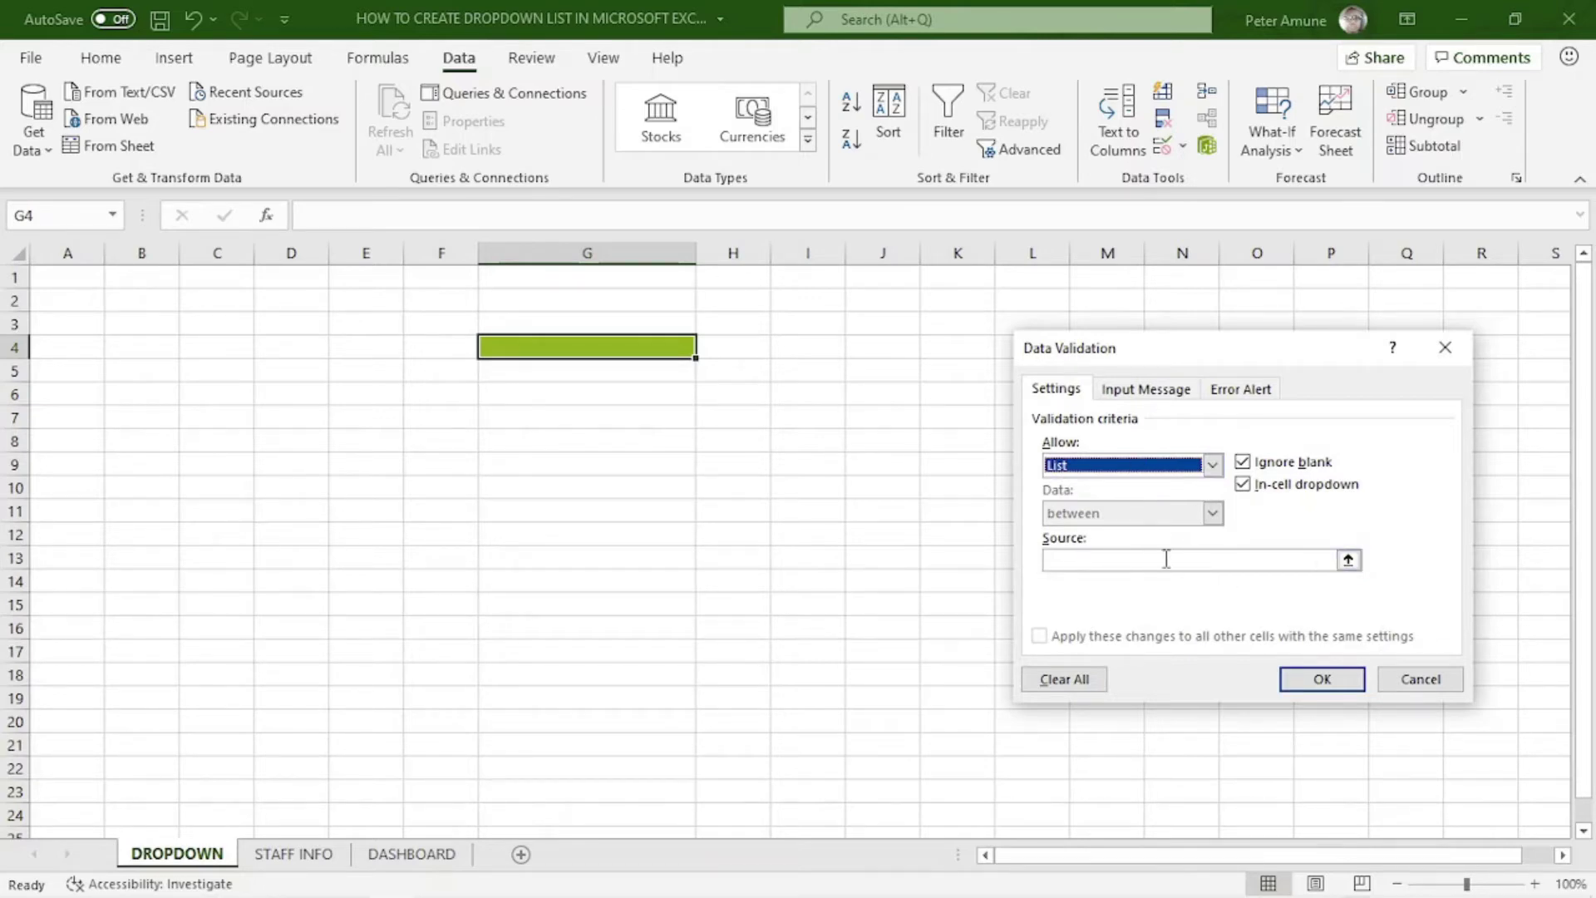
Step: Enter Apple,Banana,Mango,Cashew as the list source and apply the validation rule to G4
click(1118, 561)
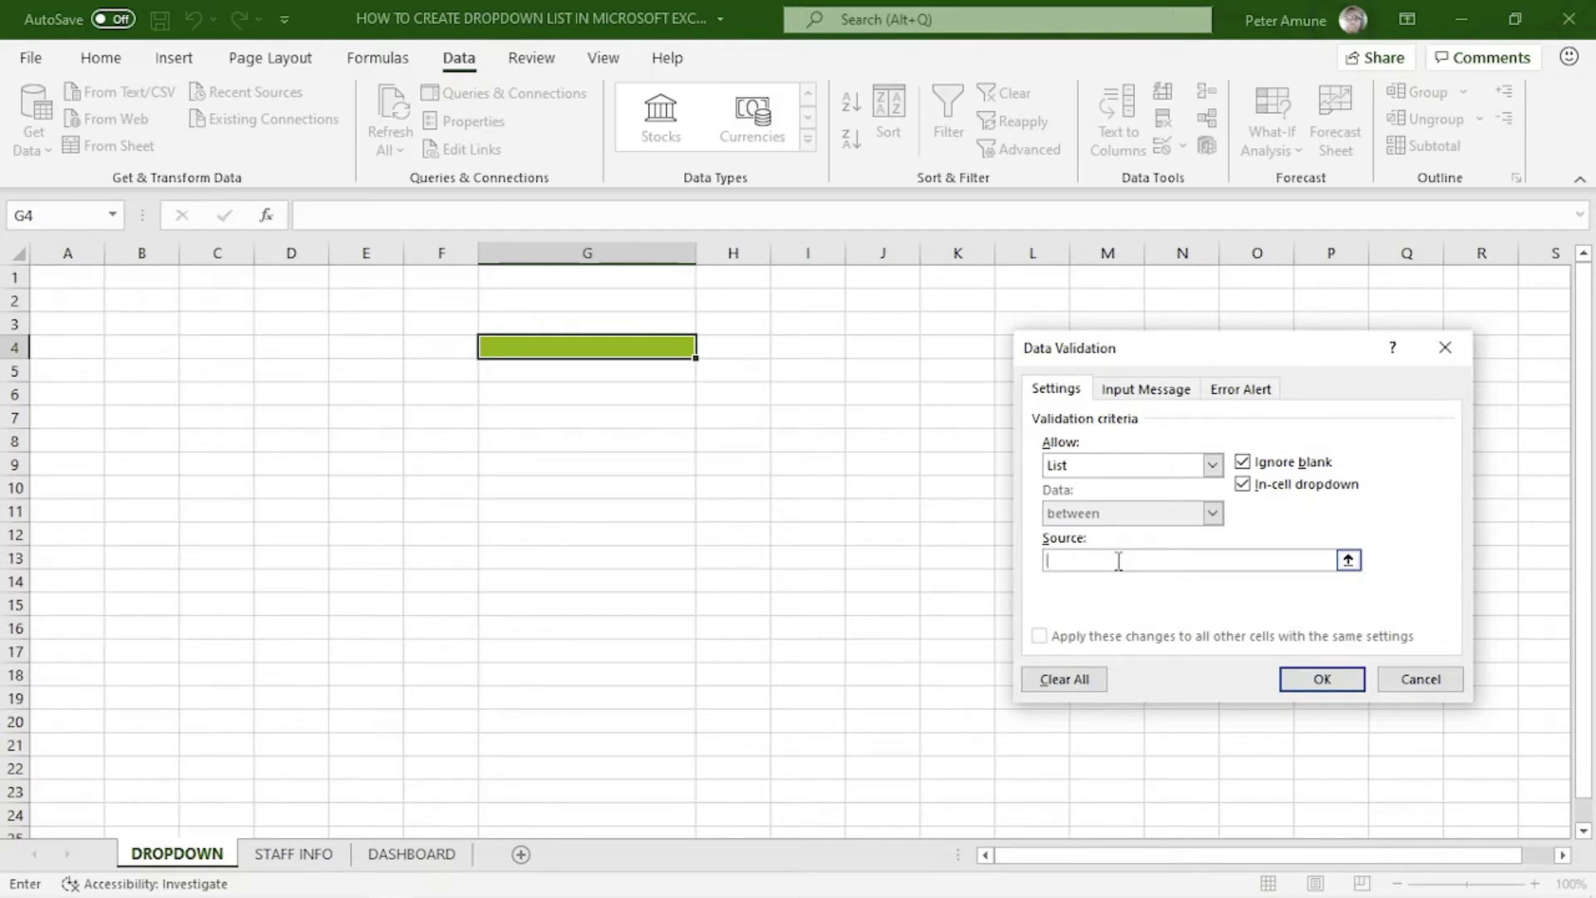
text(aPPLE)
key(BackSpace)
key(BackSpace)
key(BackSpace)
key(BackSpace)
key(BackSpace)
text(Apple)
text(Banana,Mango,Cashew)
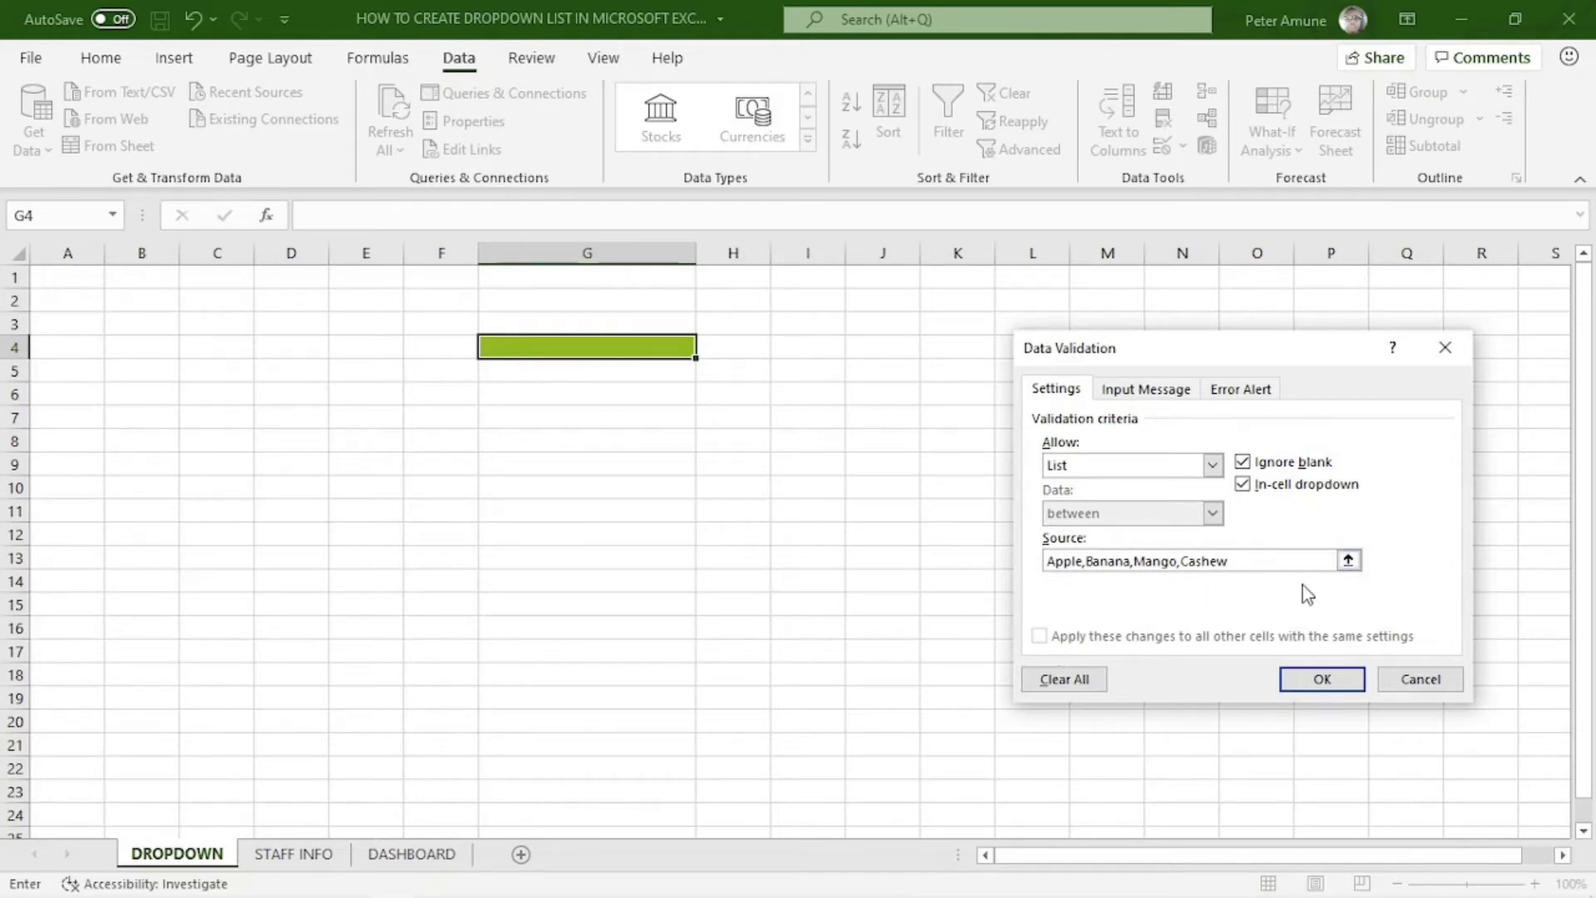
click(1322, 679)
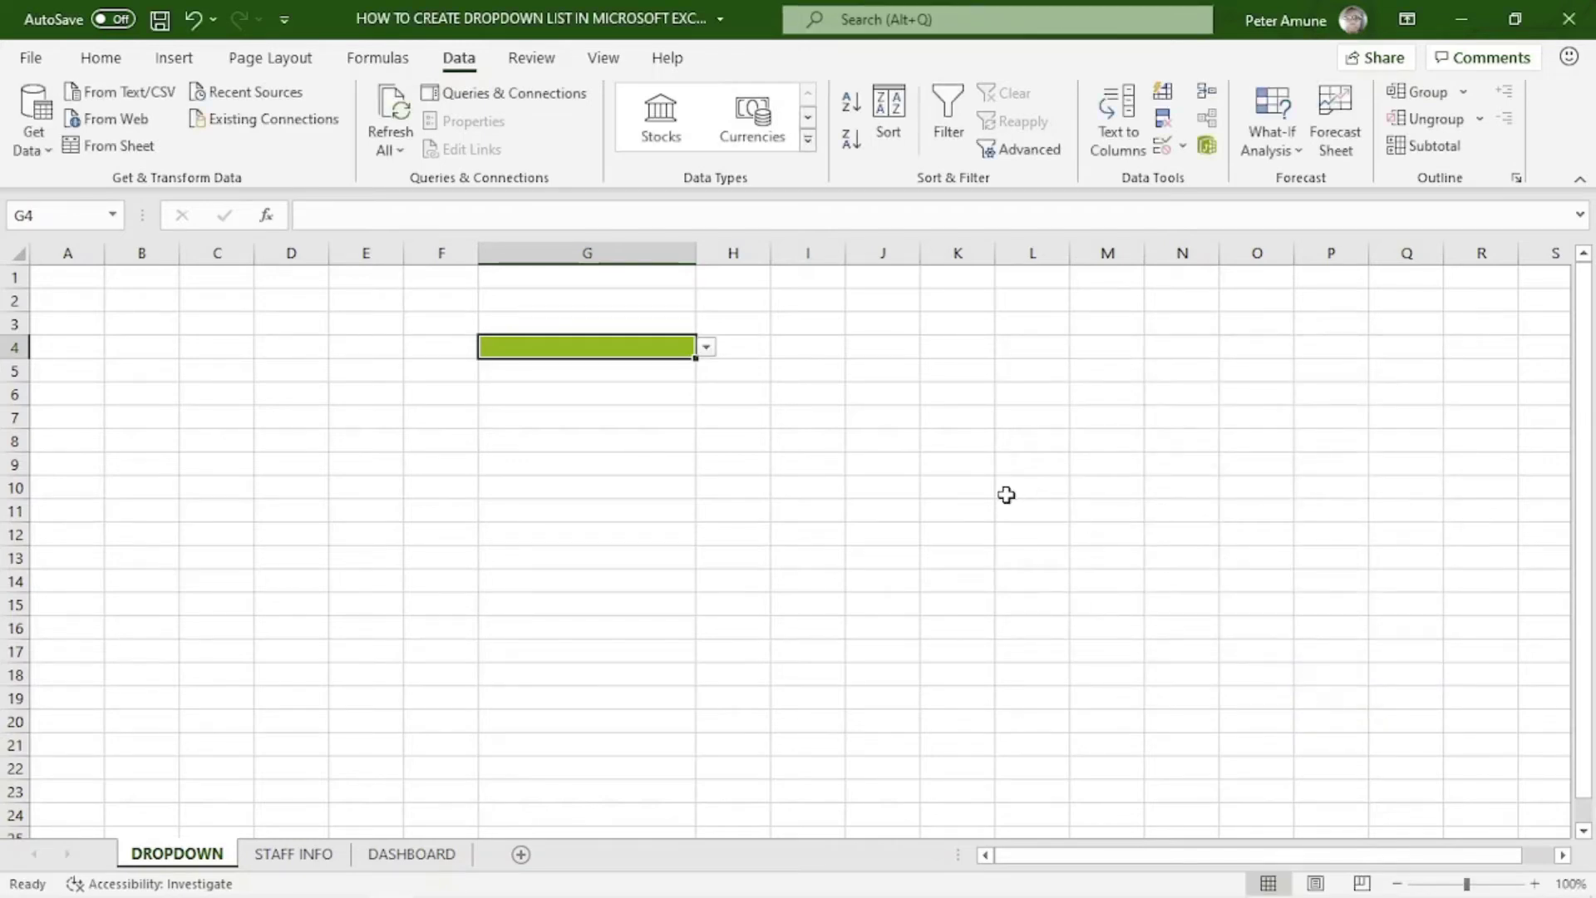
Step: Choose Mango from the dropdown list in cell G4
click(675, 467)
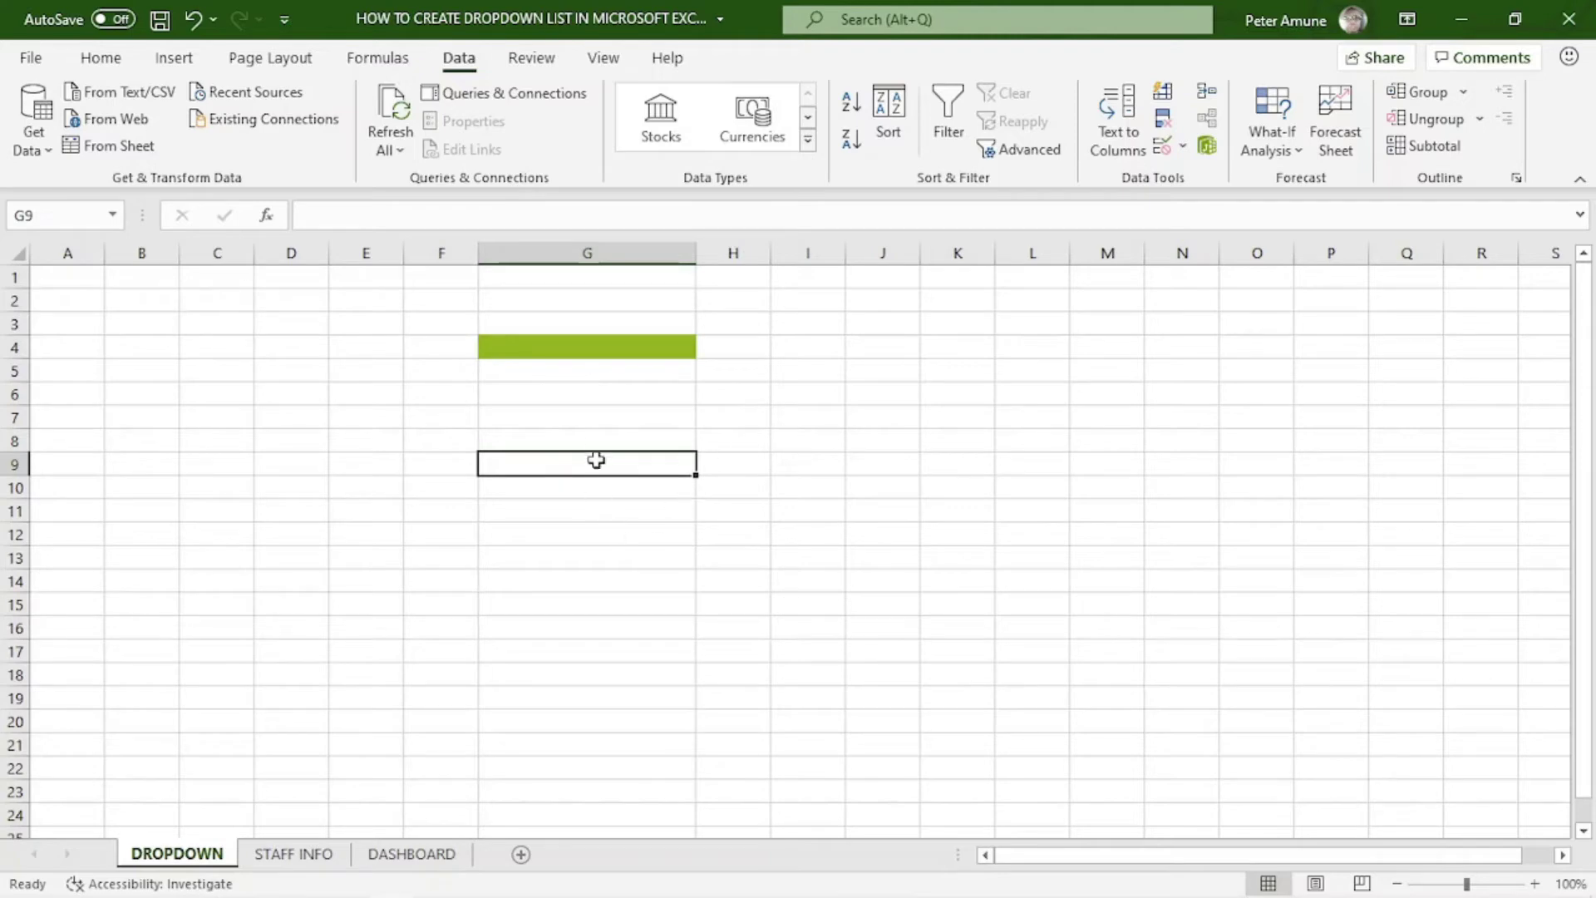
click(595, 419)
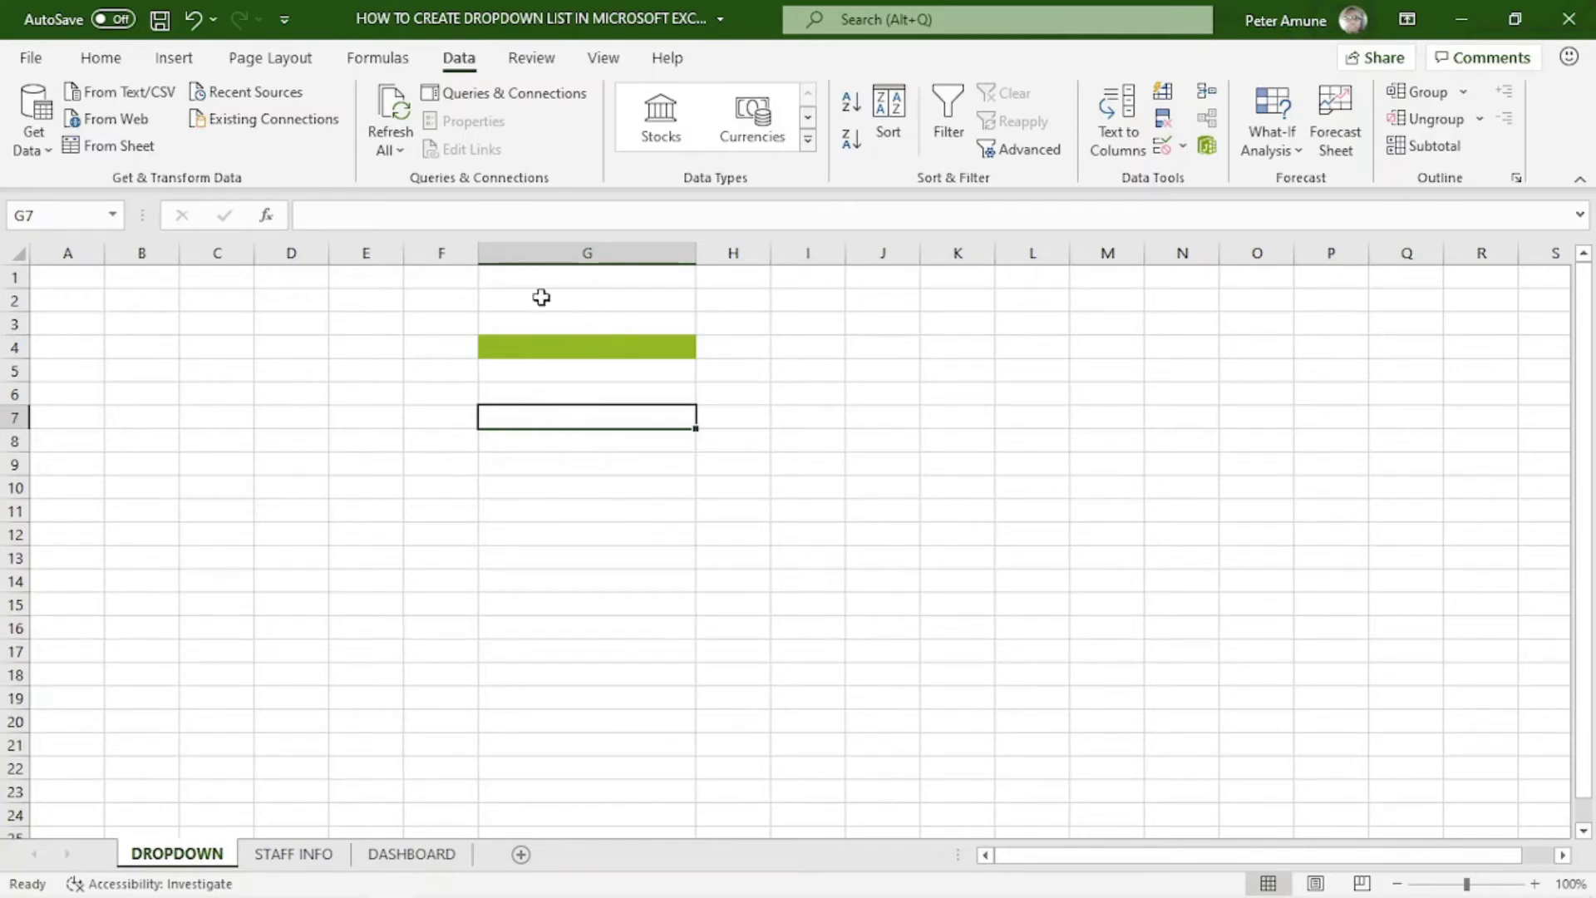
click(584, 347)
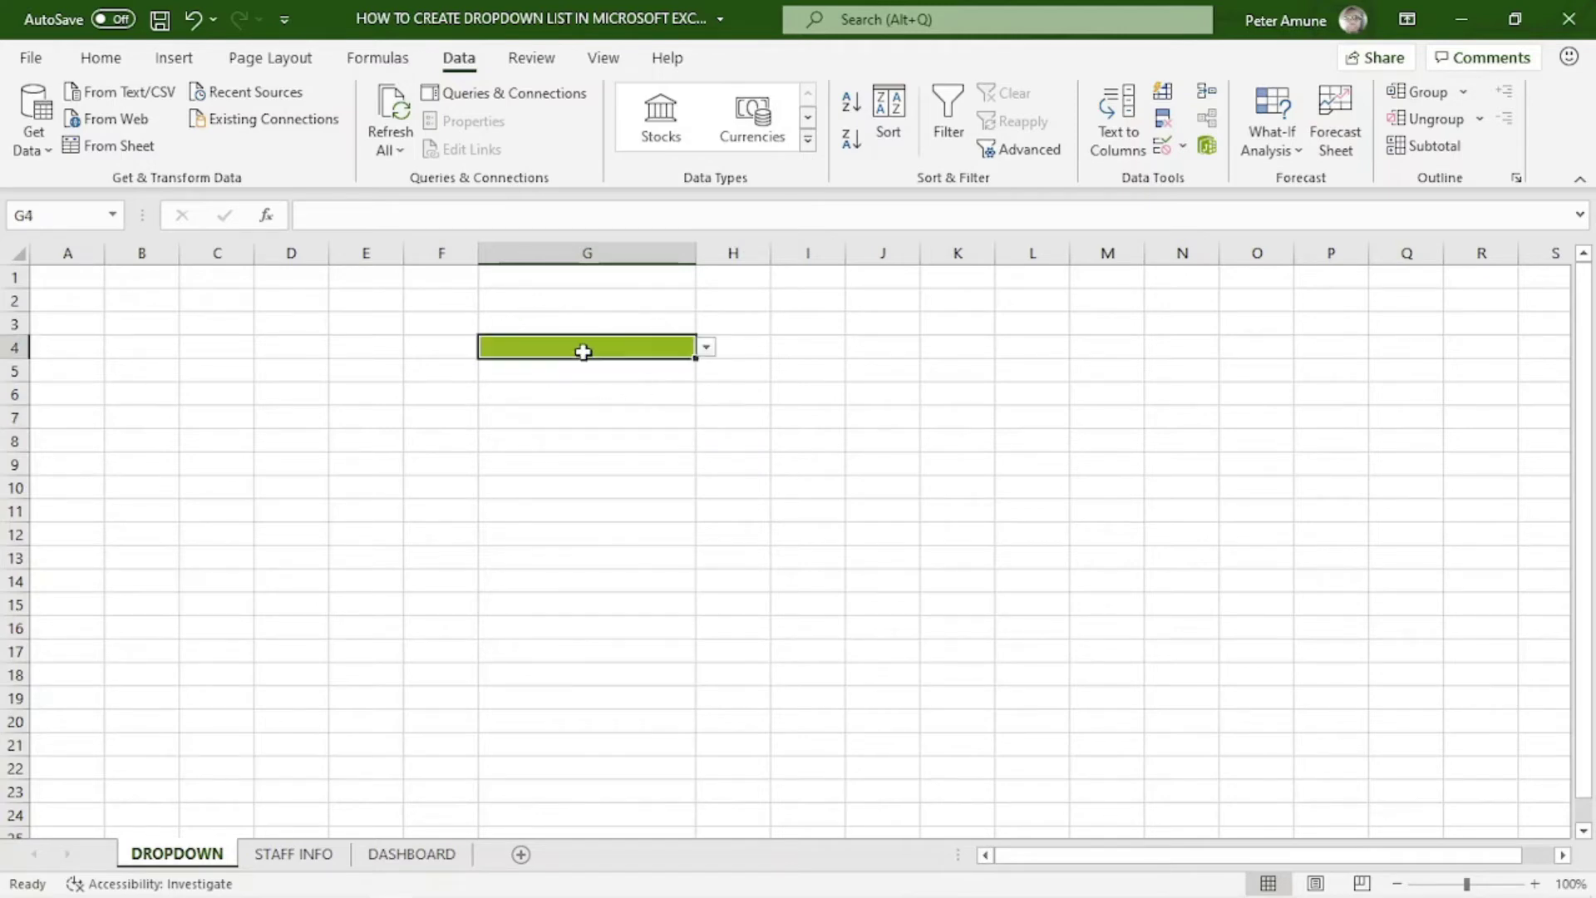
click(706, 349)
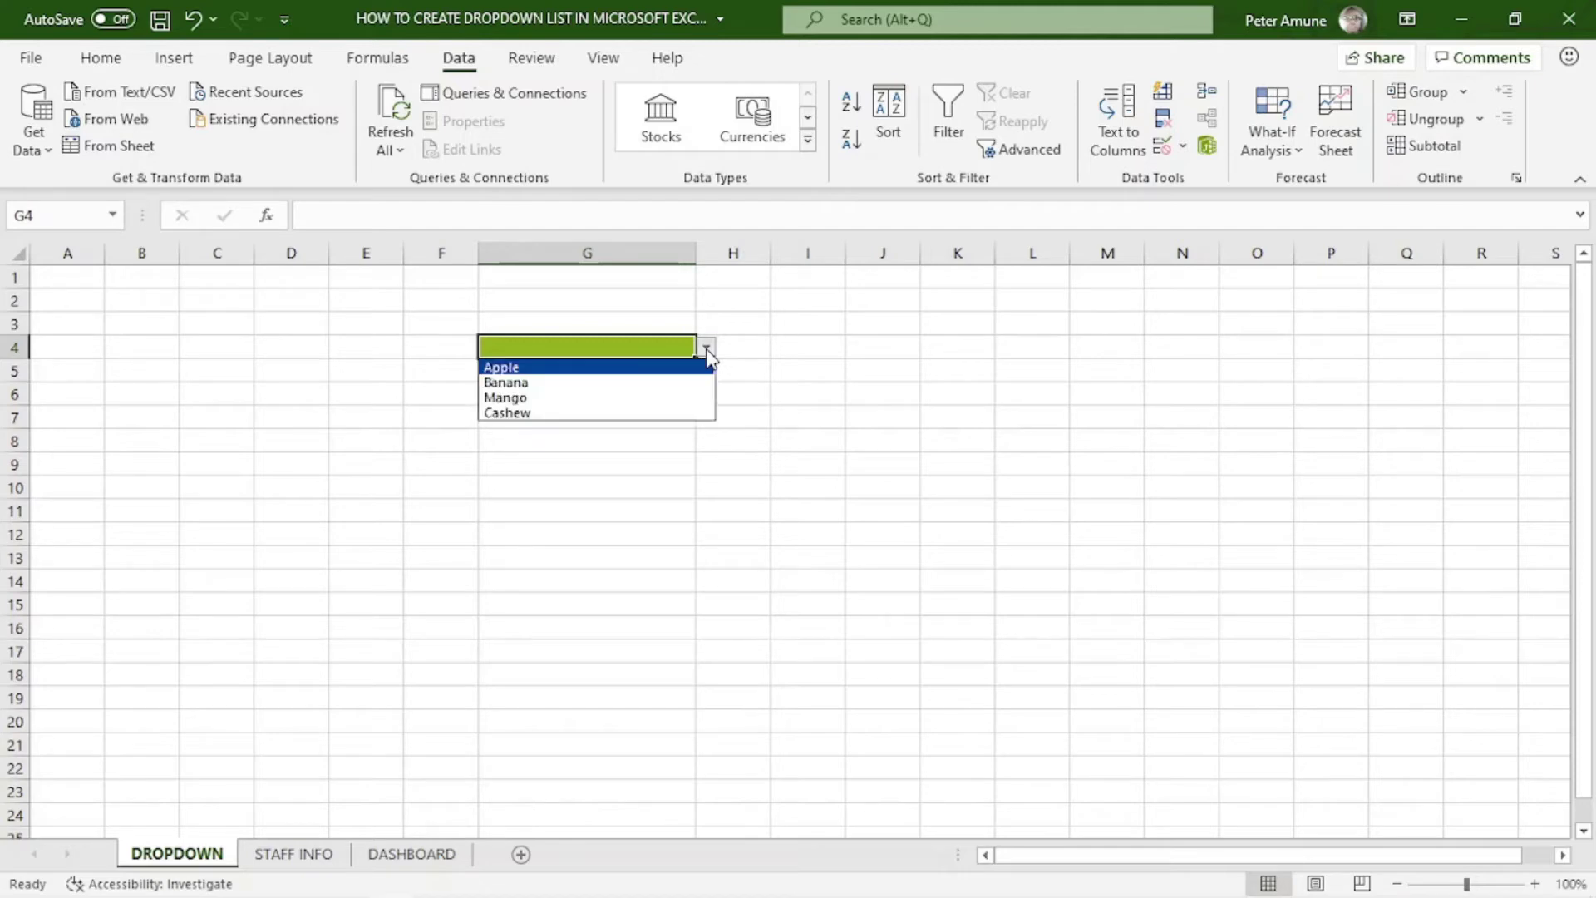
click(529, 396)
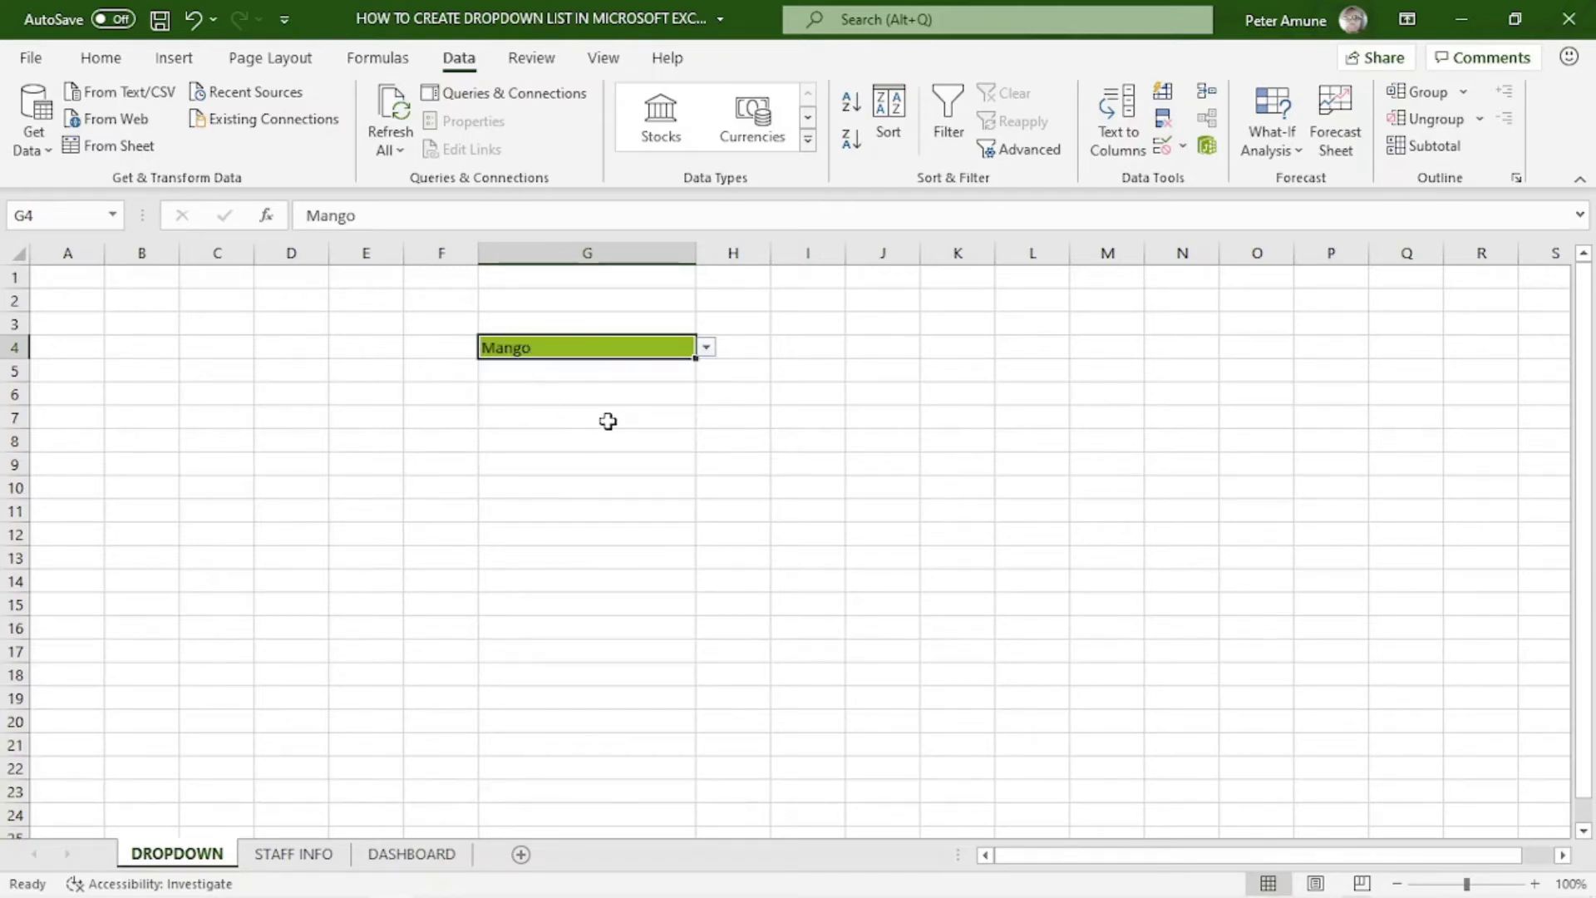
Step: Change the dropdown choice in cell G4 to Apple
scroll(803, 440, up, 3)
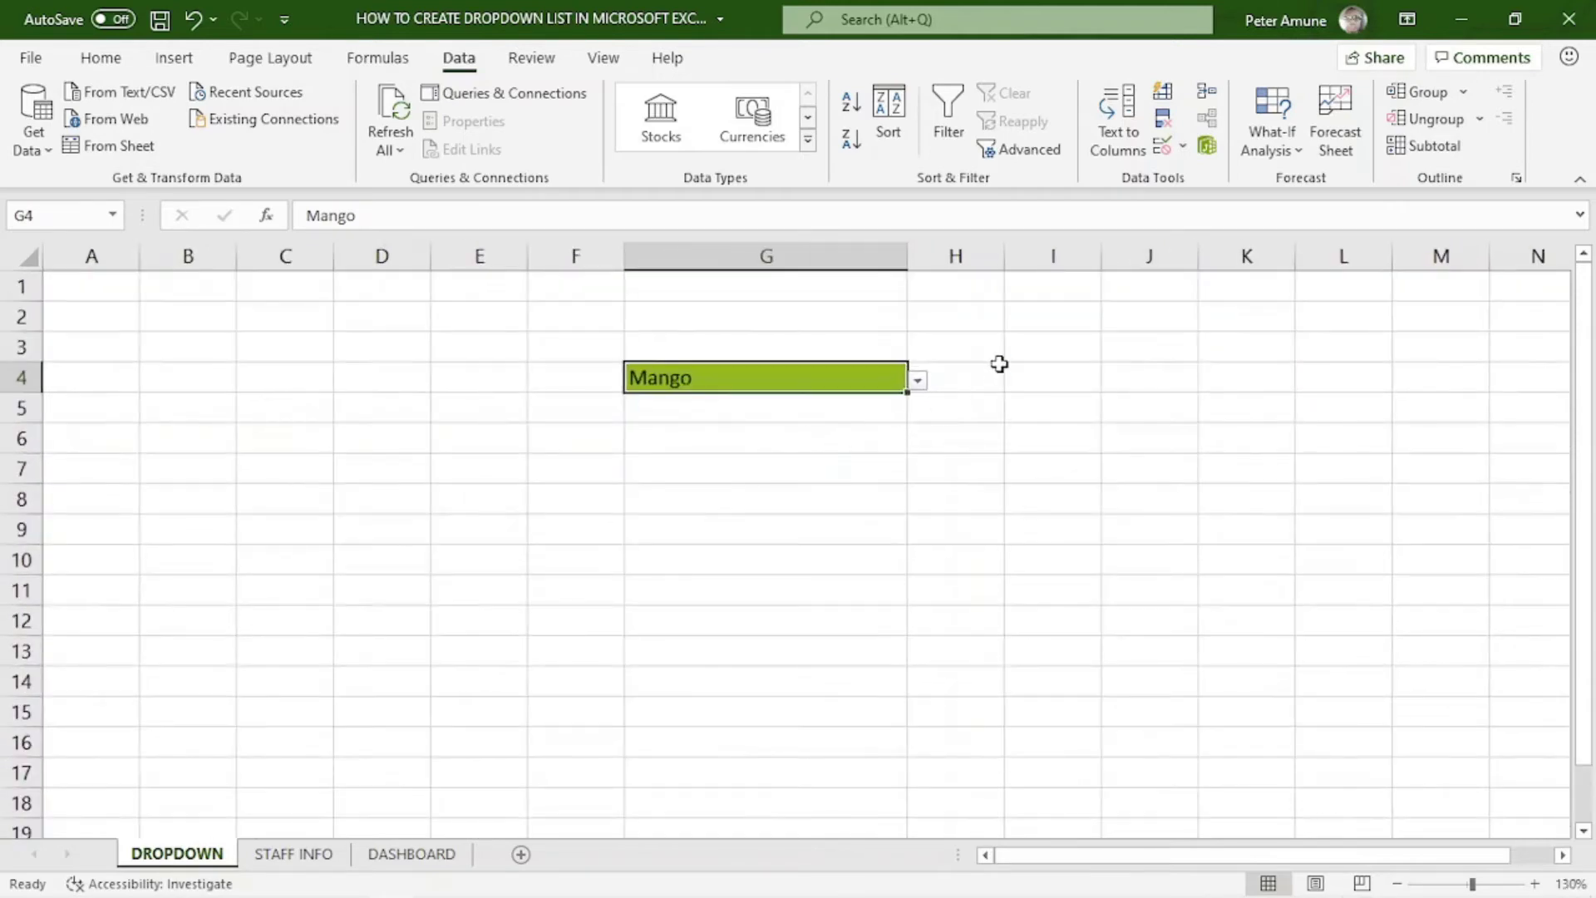
scroll(1001, 363, up, 3)
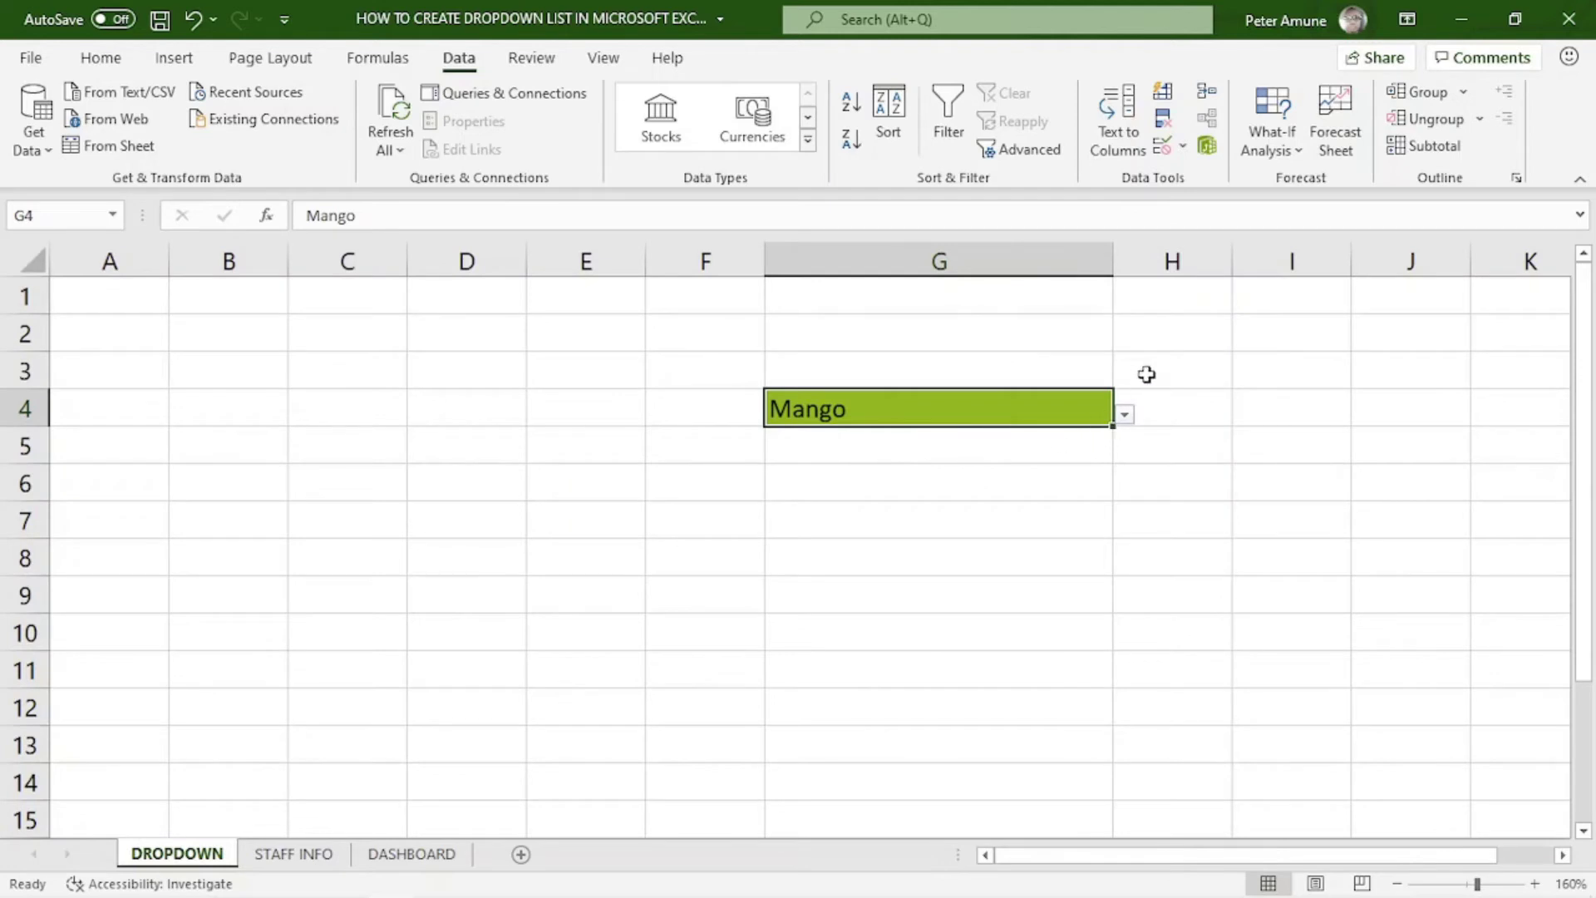
click(1124, 415)
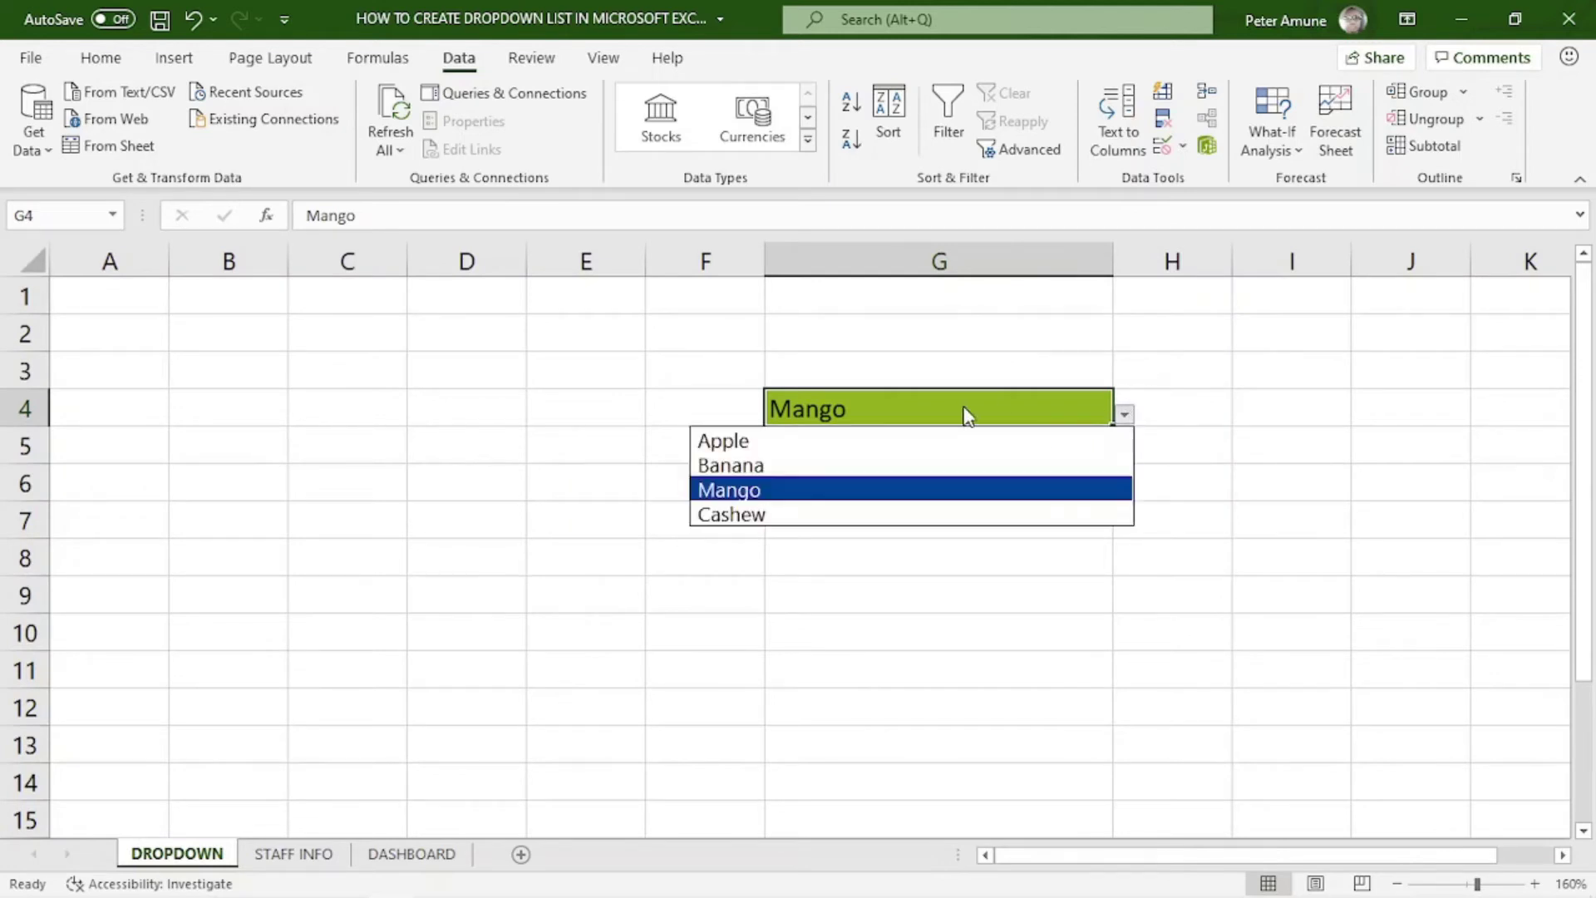
click(773, 439)
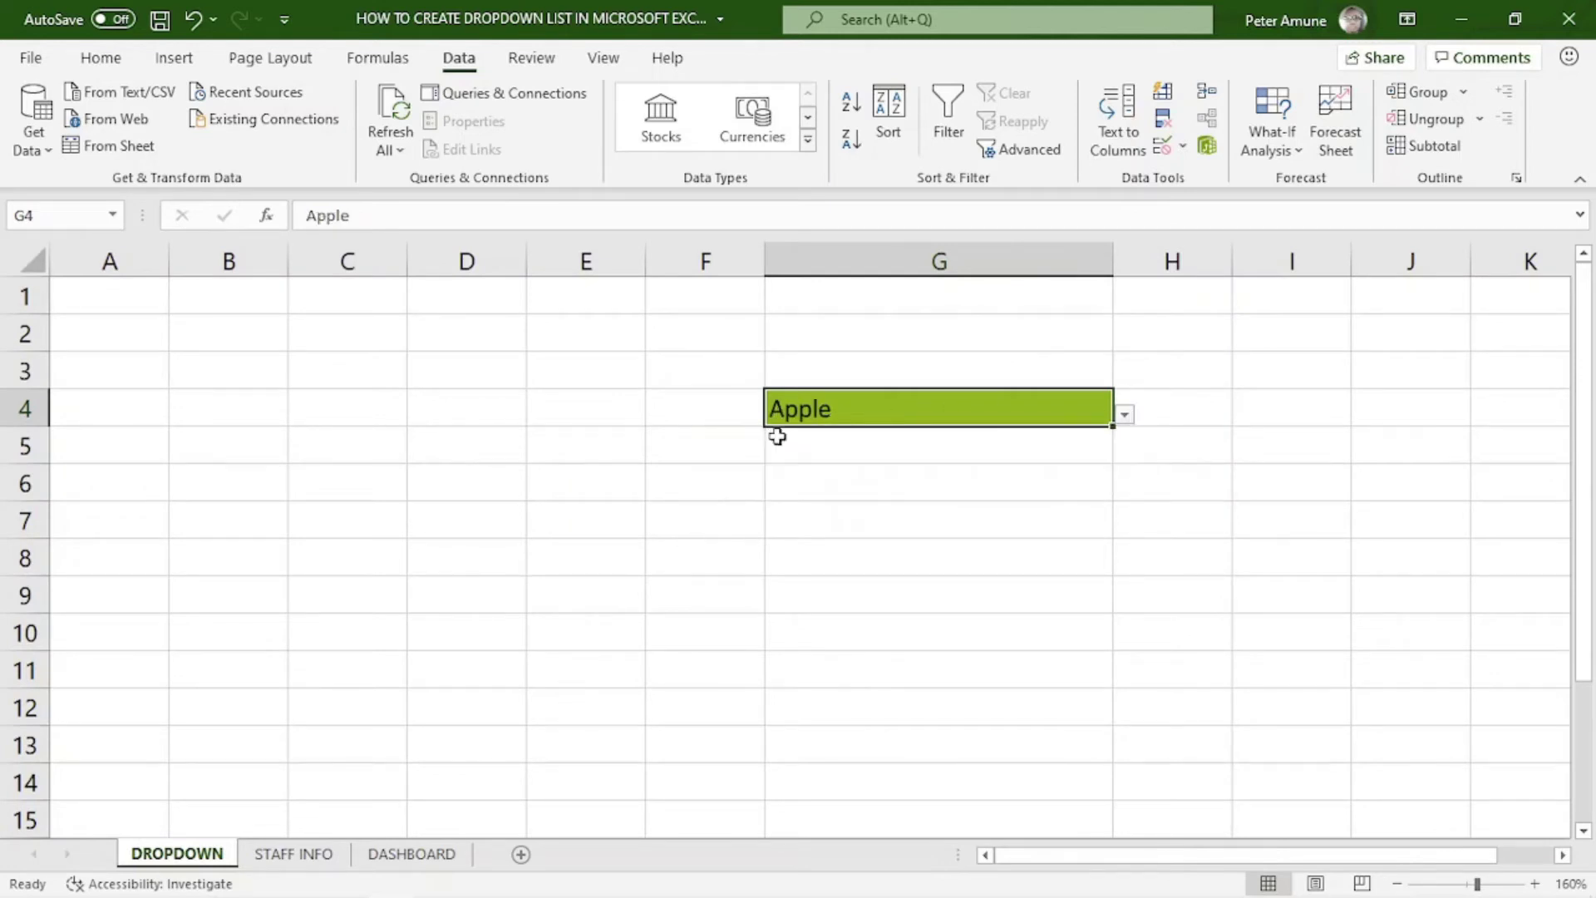
Step: Set the dropdown choice in G4 to Banana and narrow column G to a little over half its width
click(1125, 415)
click(777, 467)
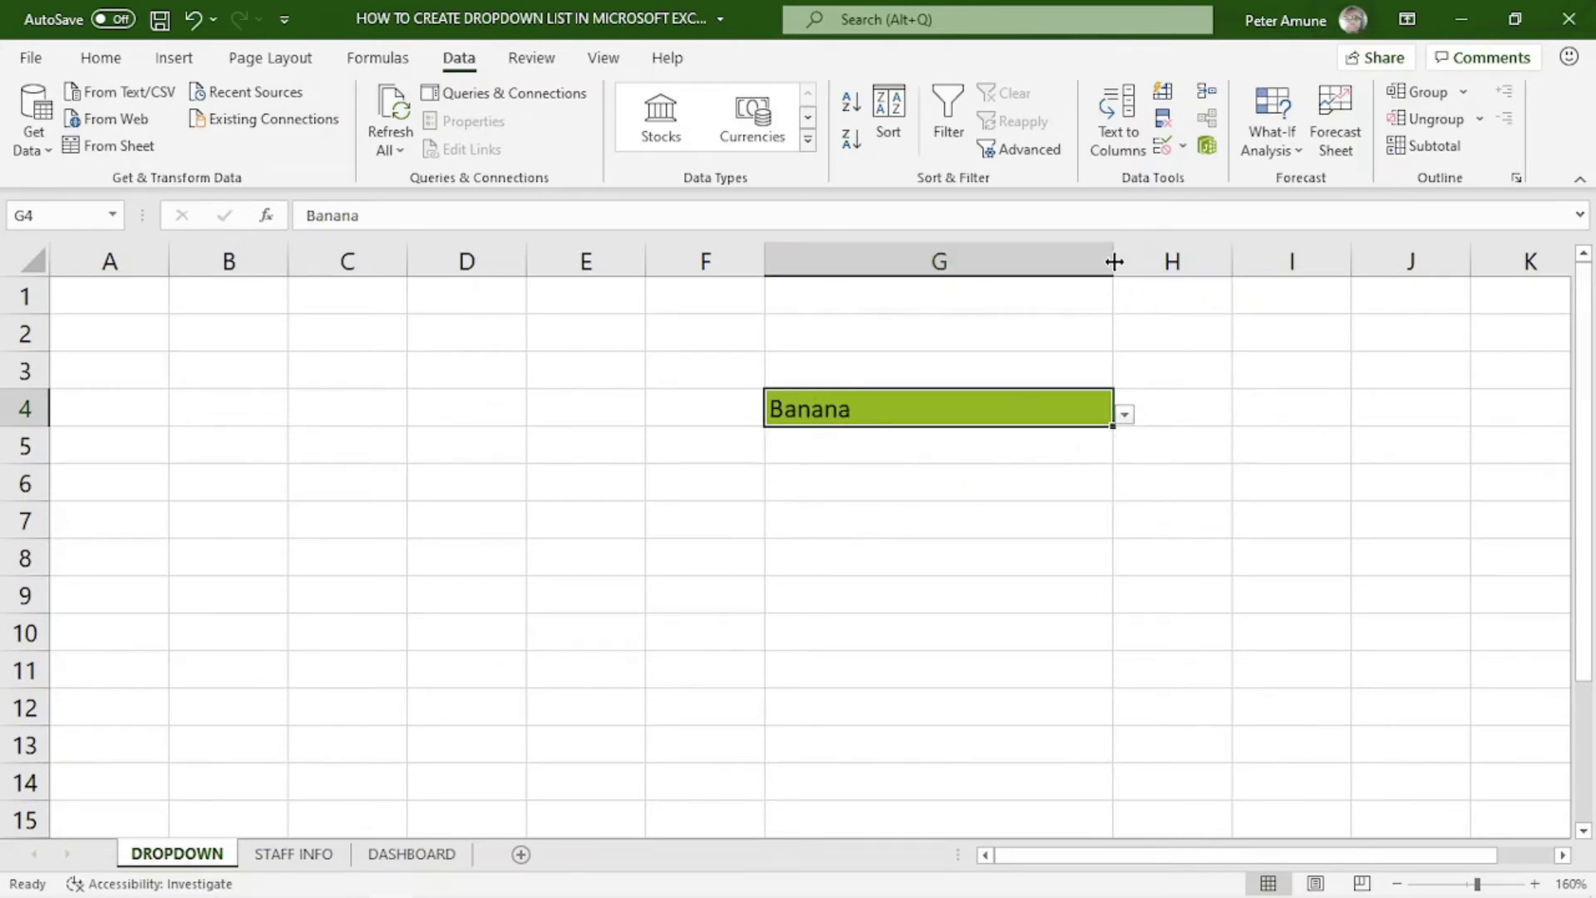
drag(1110, 258, 961, 271)
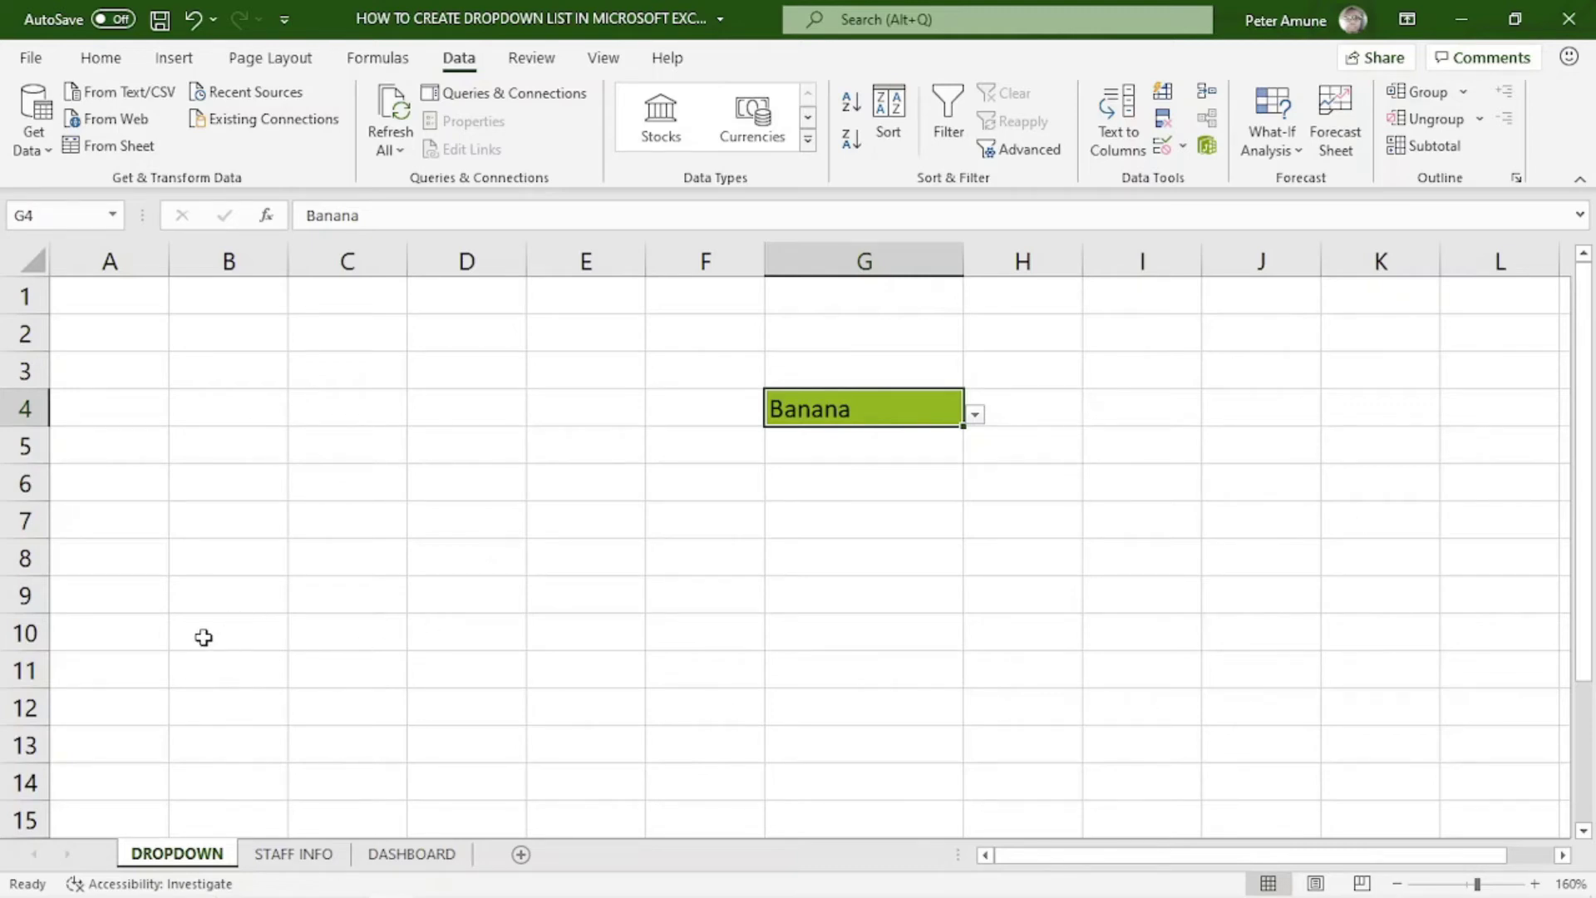
Step: Examine the staff table on STAFF INFO, and the staff number cell C4 and the preferred name lookup formula on DASHBOARD
click(292, 854)
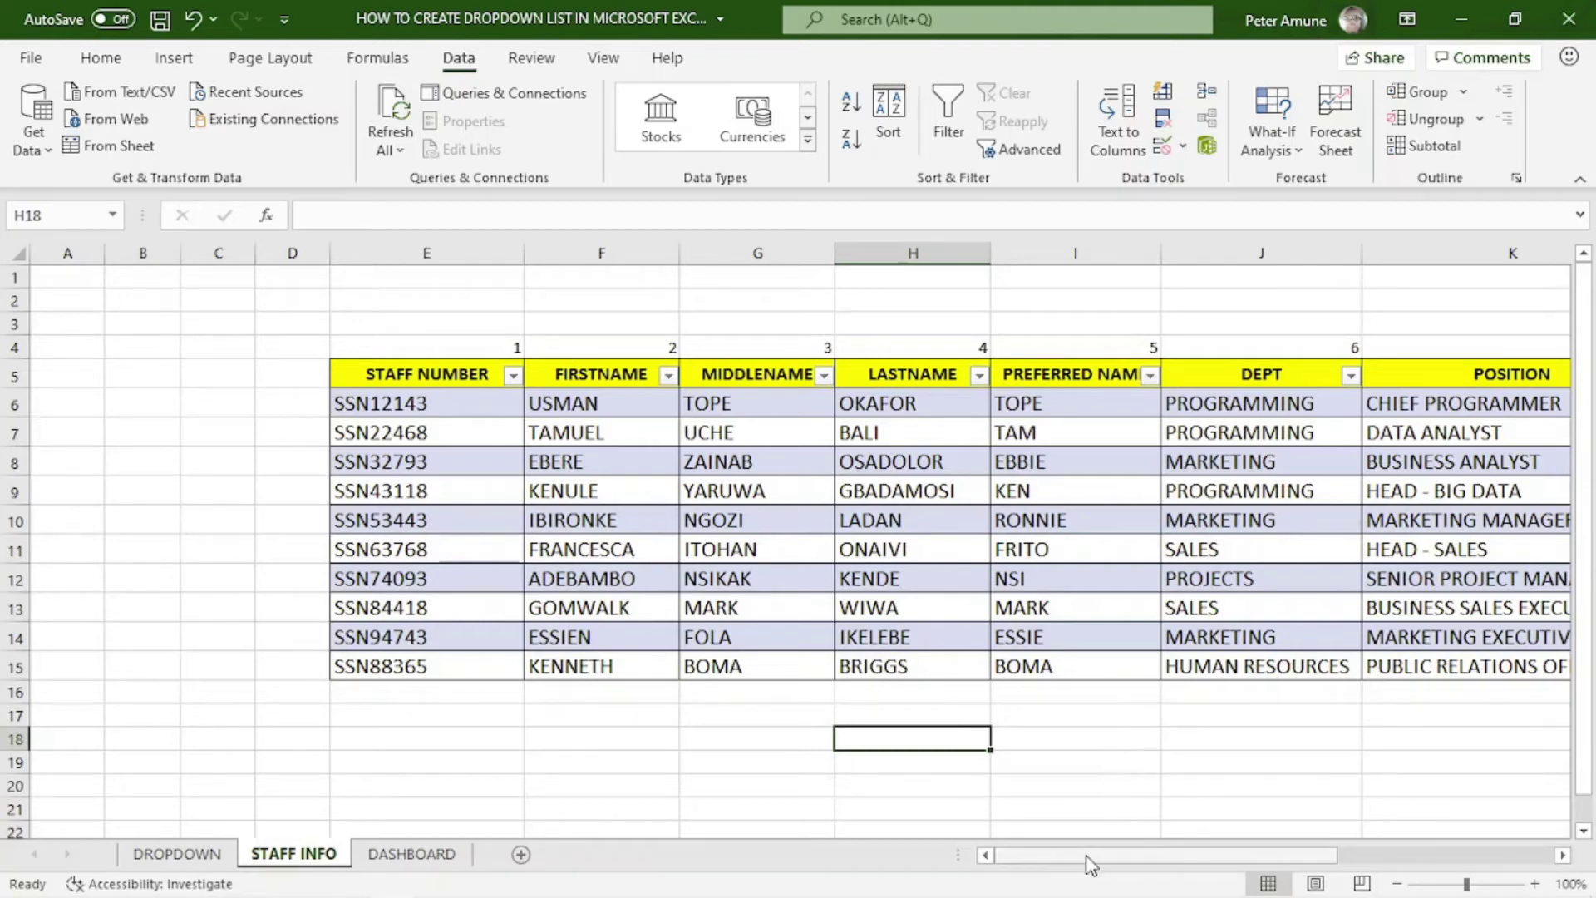
mouse_move(1092, 865)
mouse_down()
mouse_move(1286, 854)
mouse_move(1085, 861)
mouse_up()
click(412, 854)
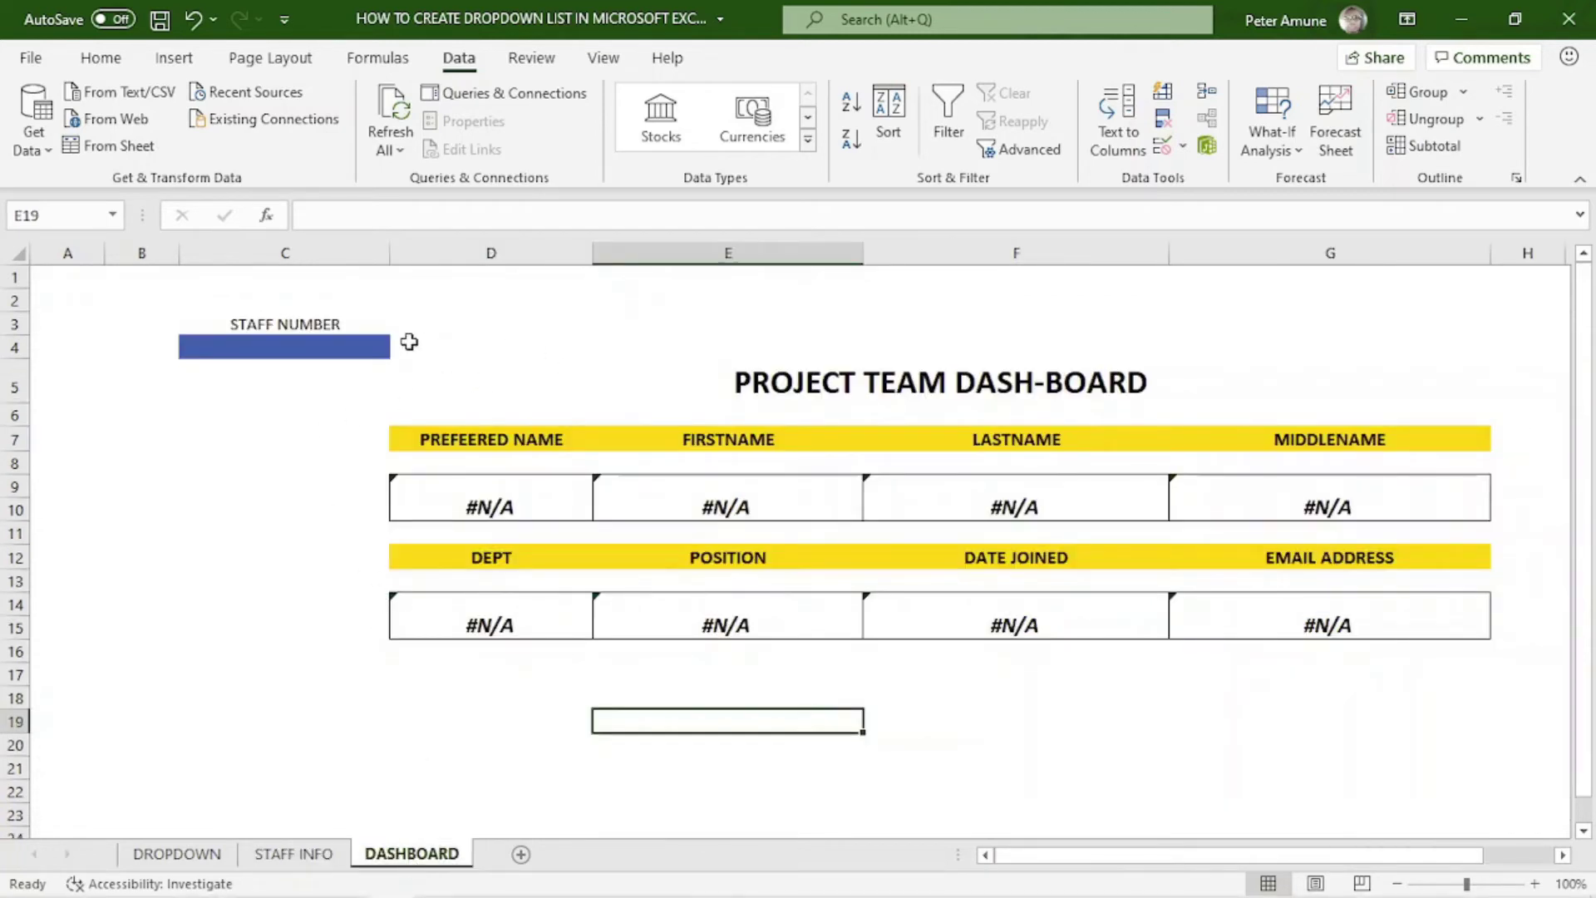
click(241, 346)
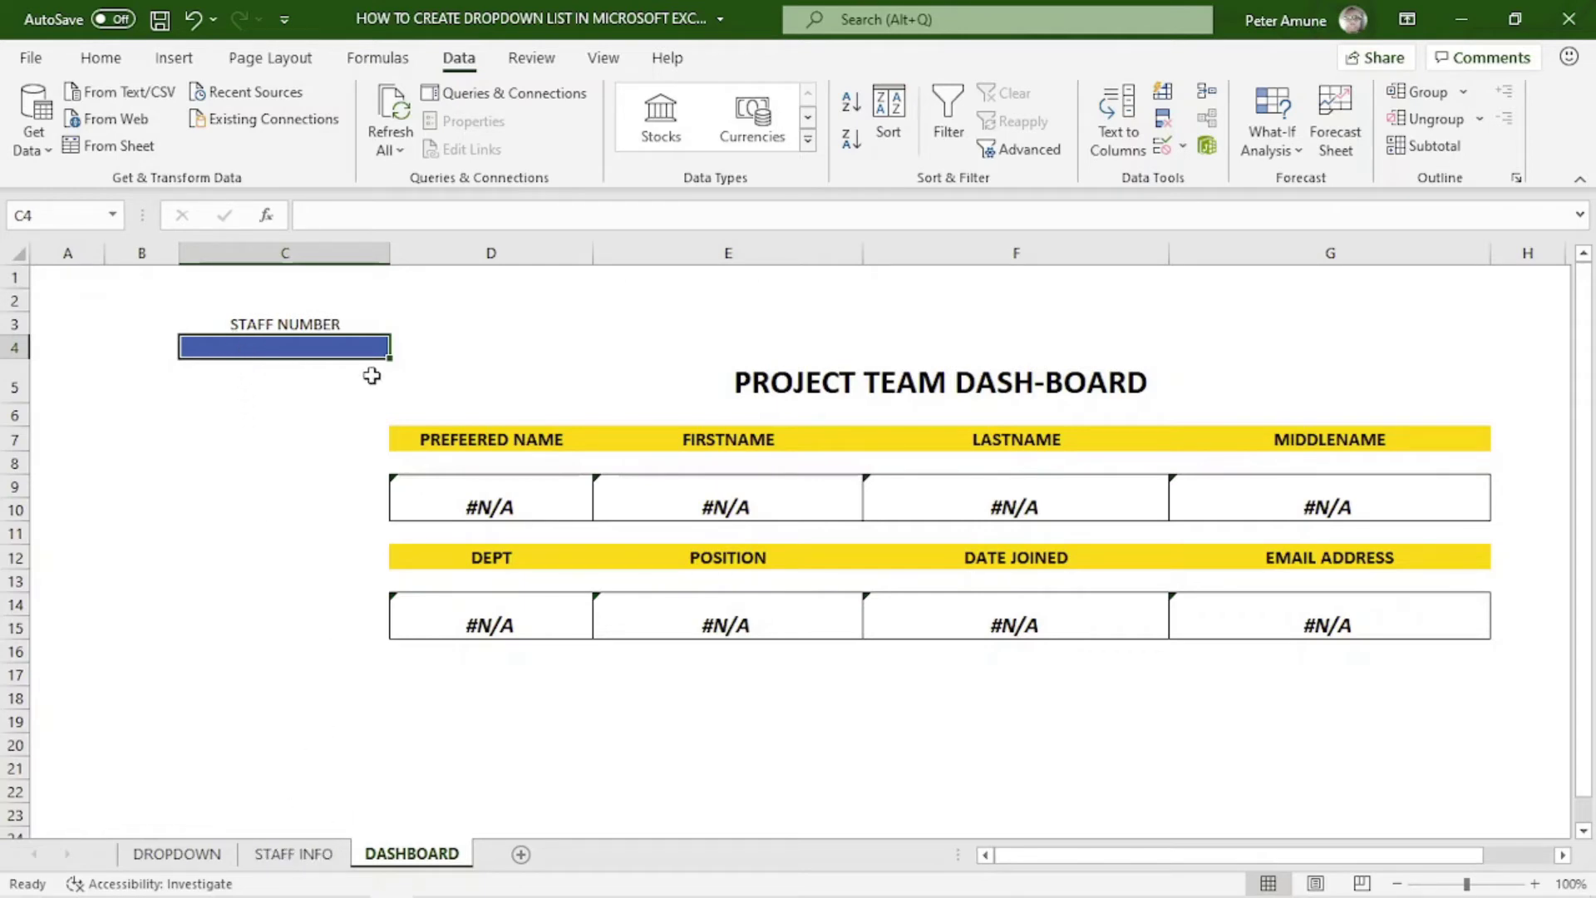
click(403, 340)
click(357, 341)
click(510, 677)
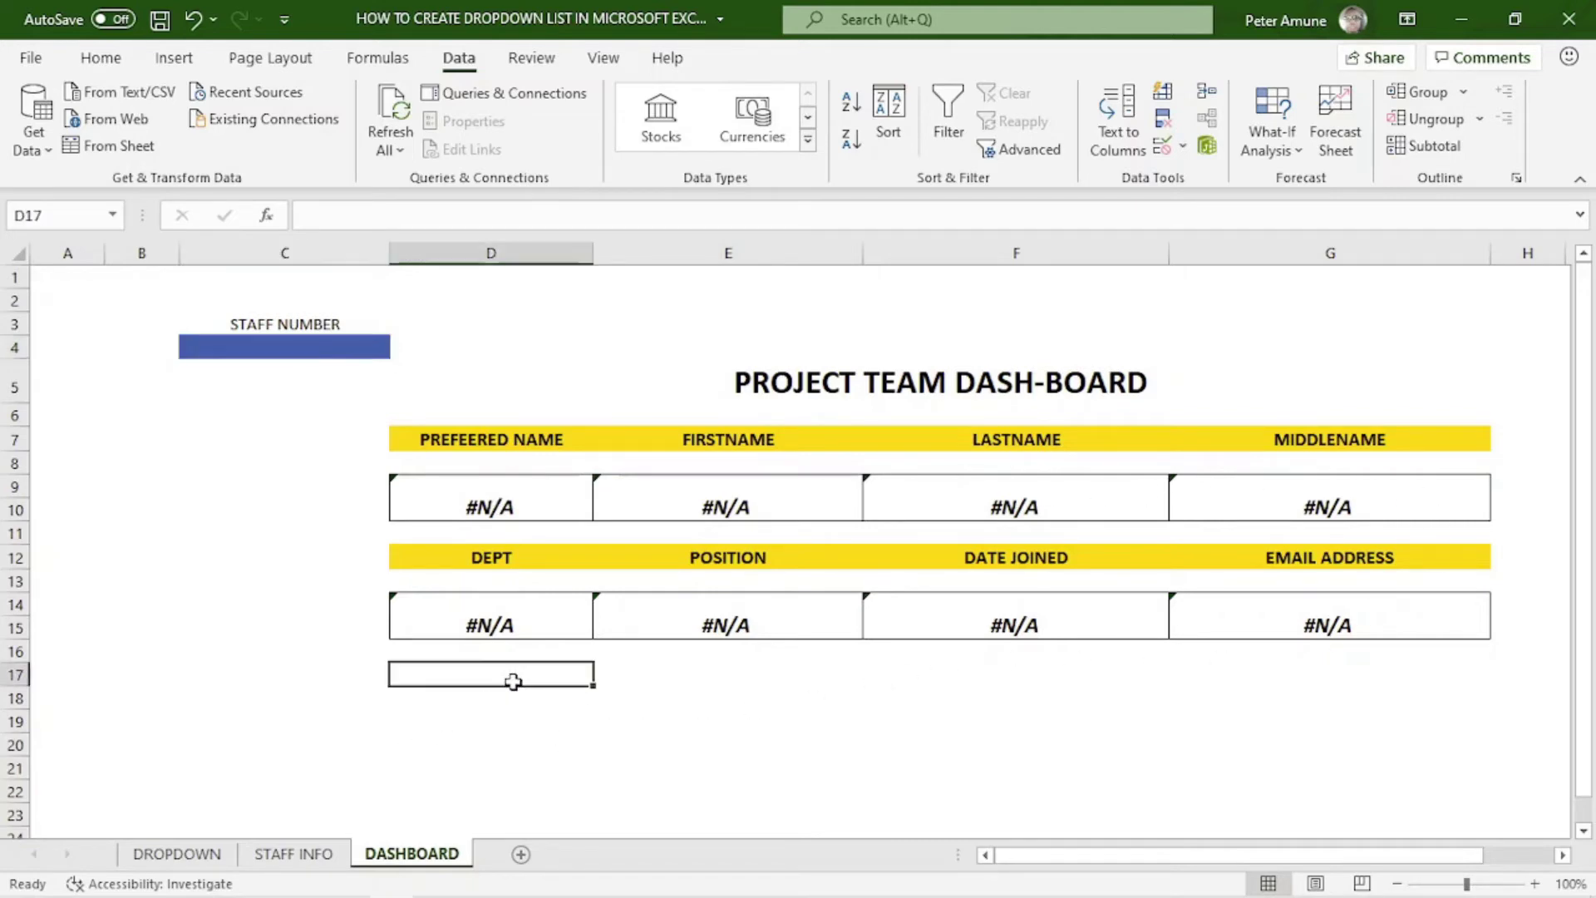
click(297, 856)
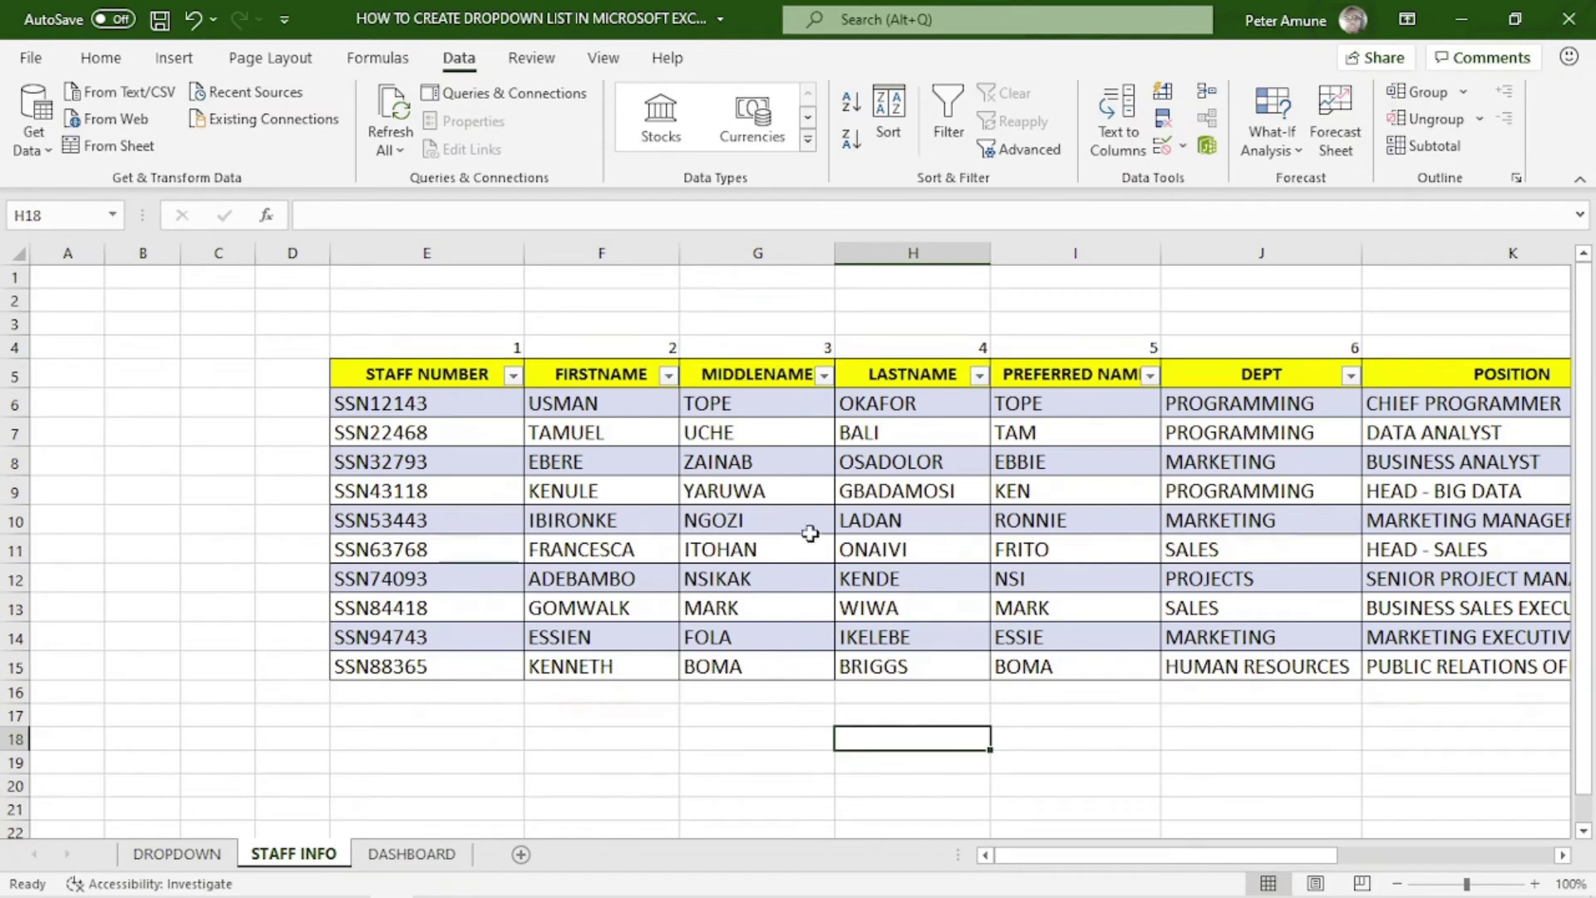
click(389, 860)
click(503, 507)
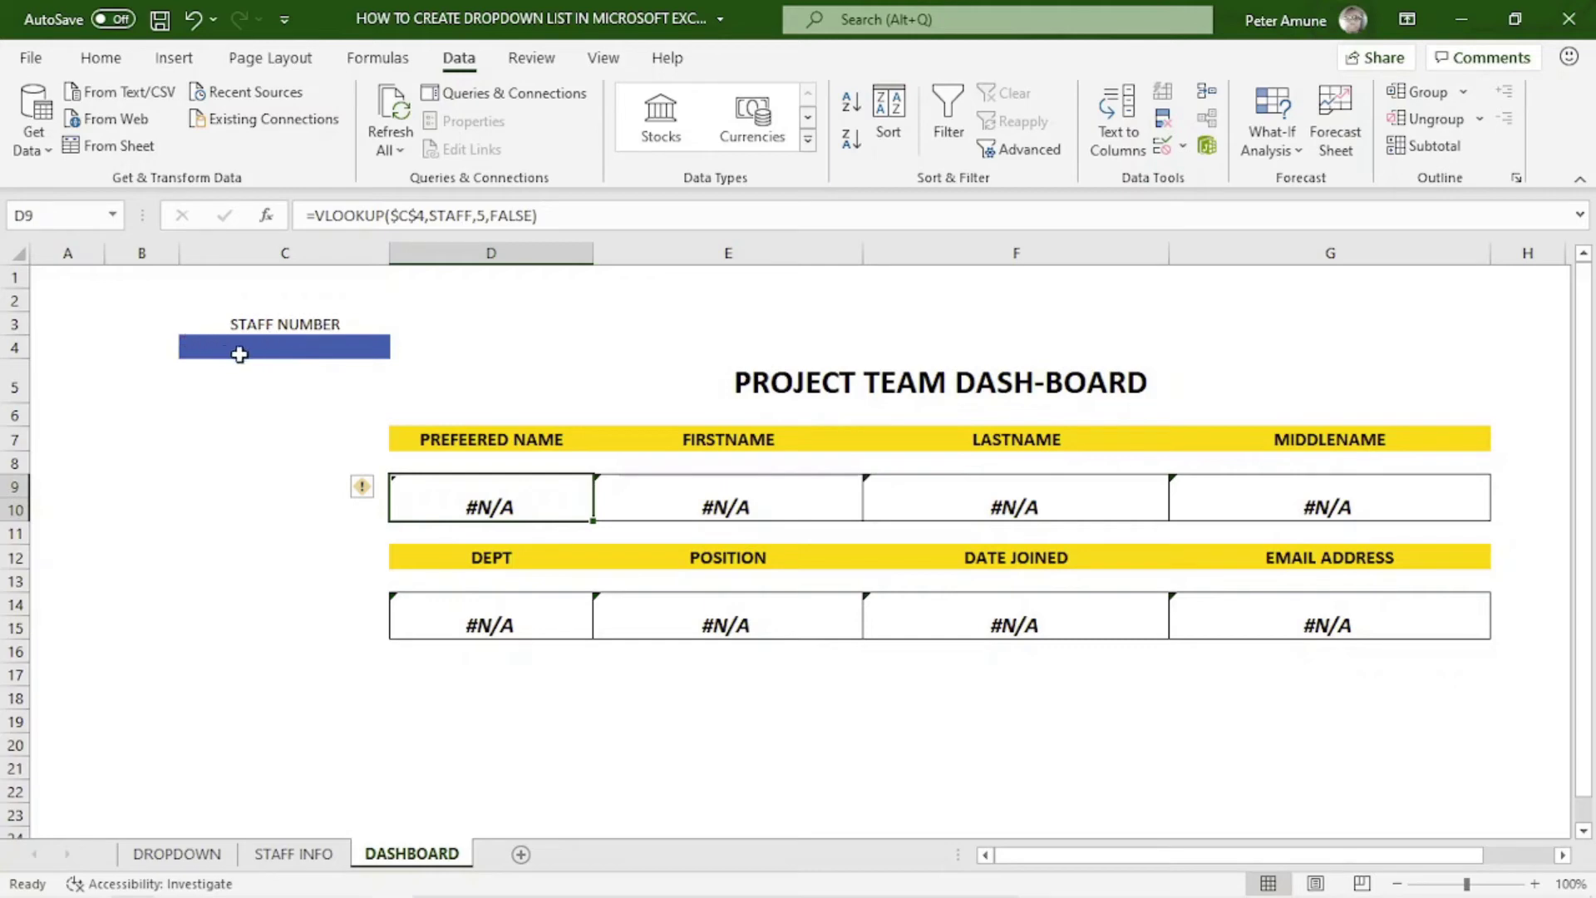
click(293, 346)
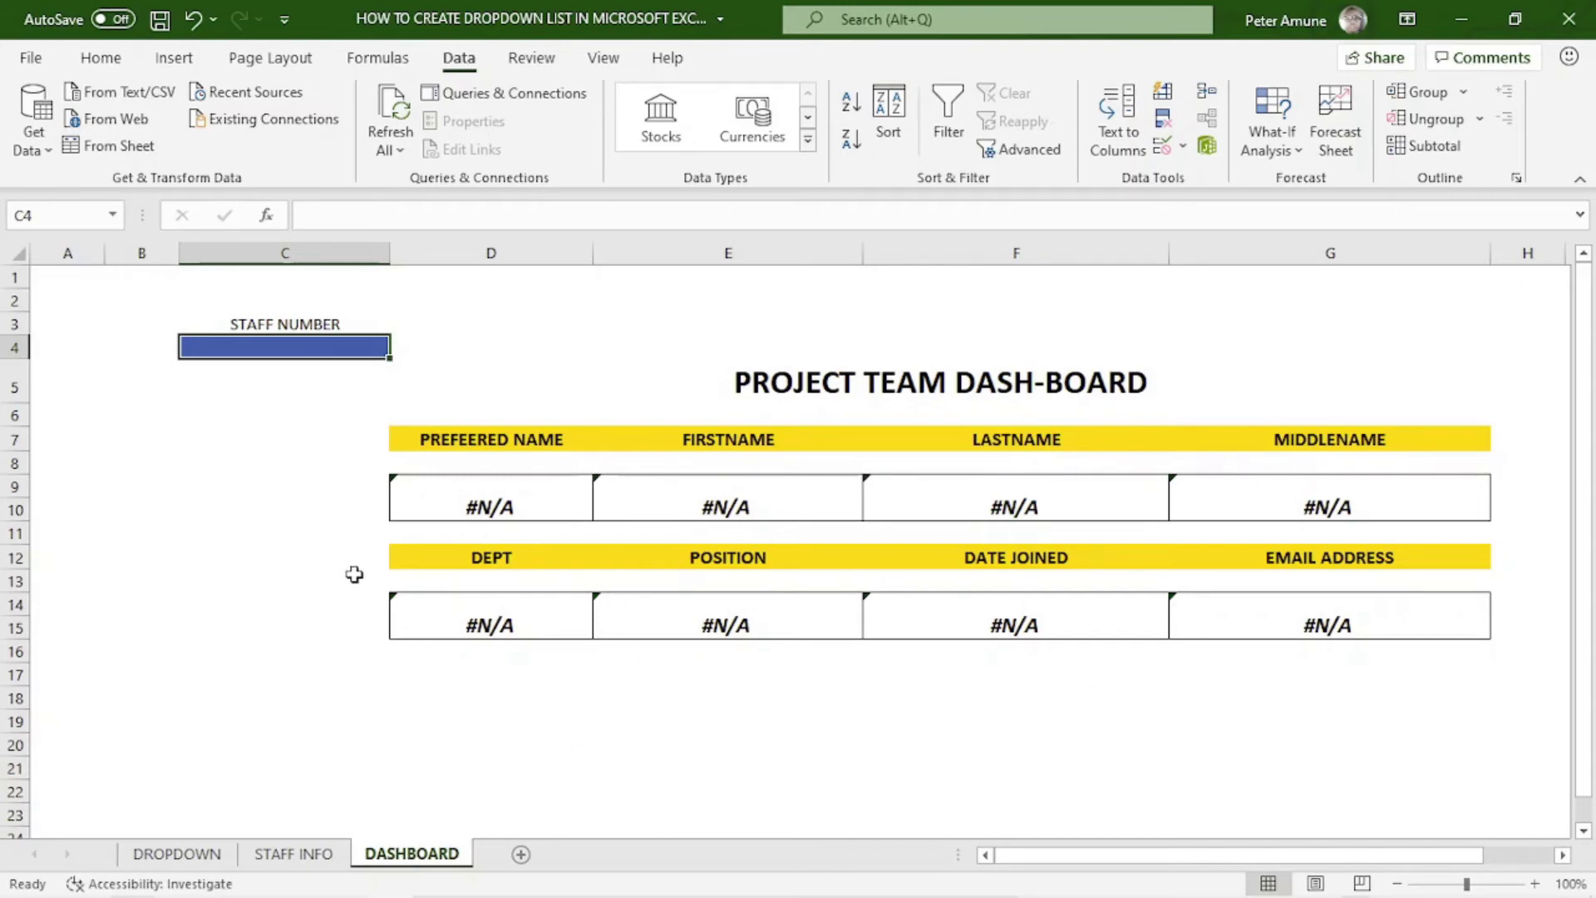
Step: Copy the staff numbers in E6:E15 of the STAFF INFO sheet and open a blank Notepad window
click(291, 855)
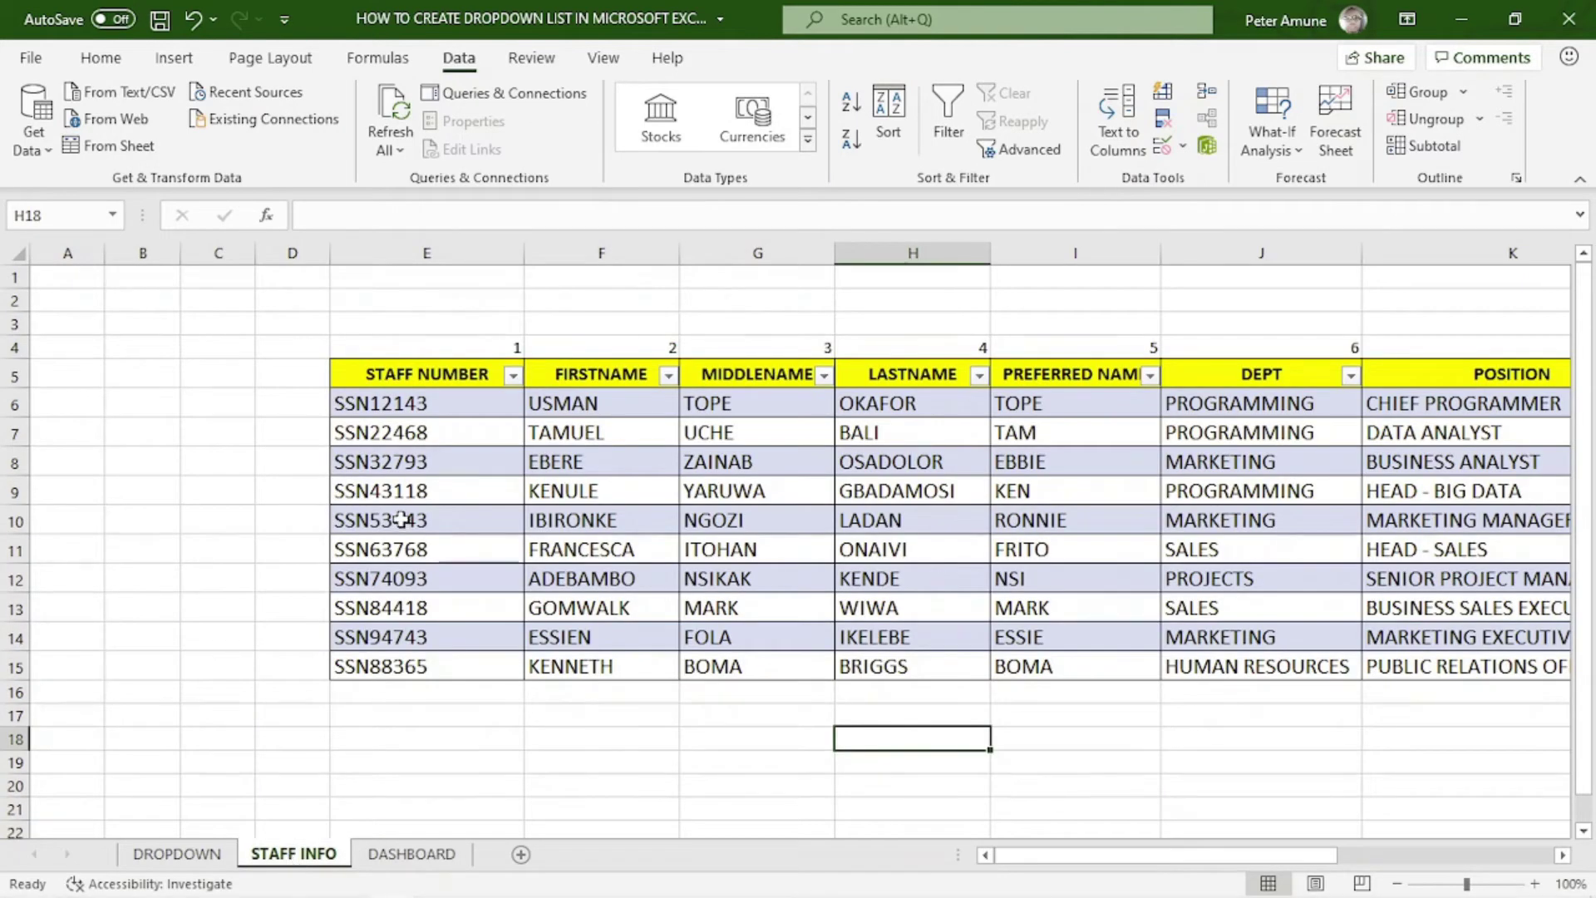
drag(448, 402, 421, 667)
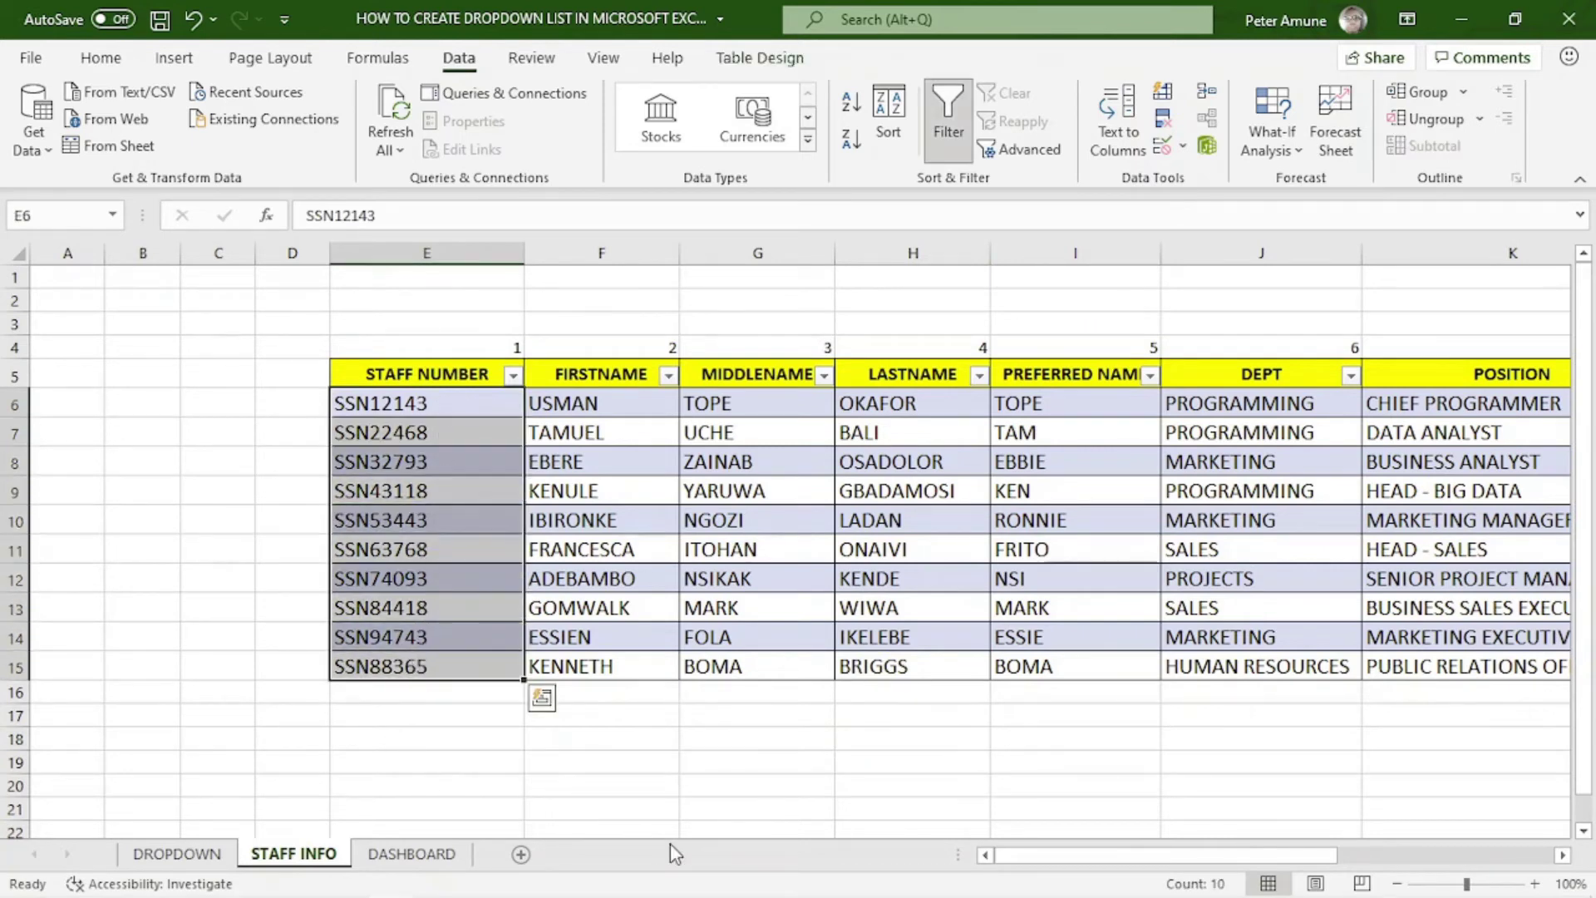
key(ctrl+c)
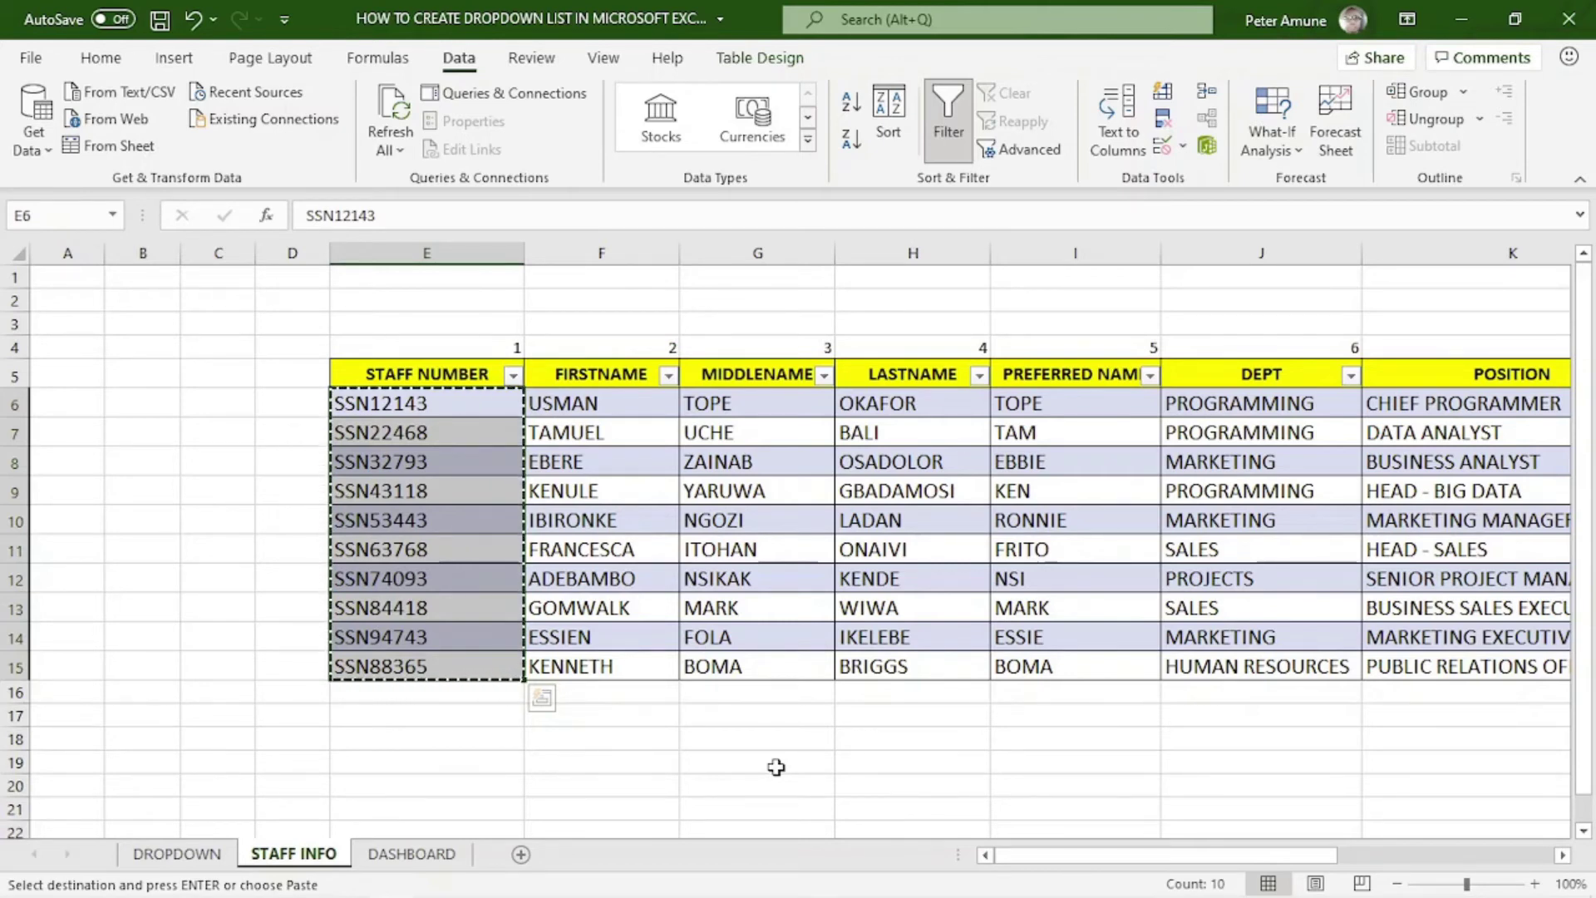
key(super+r)
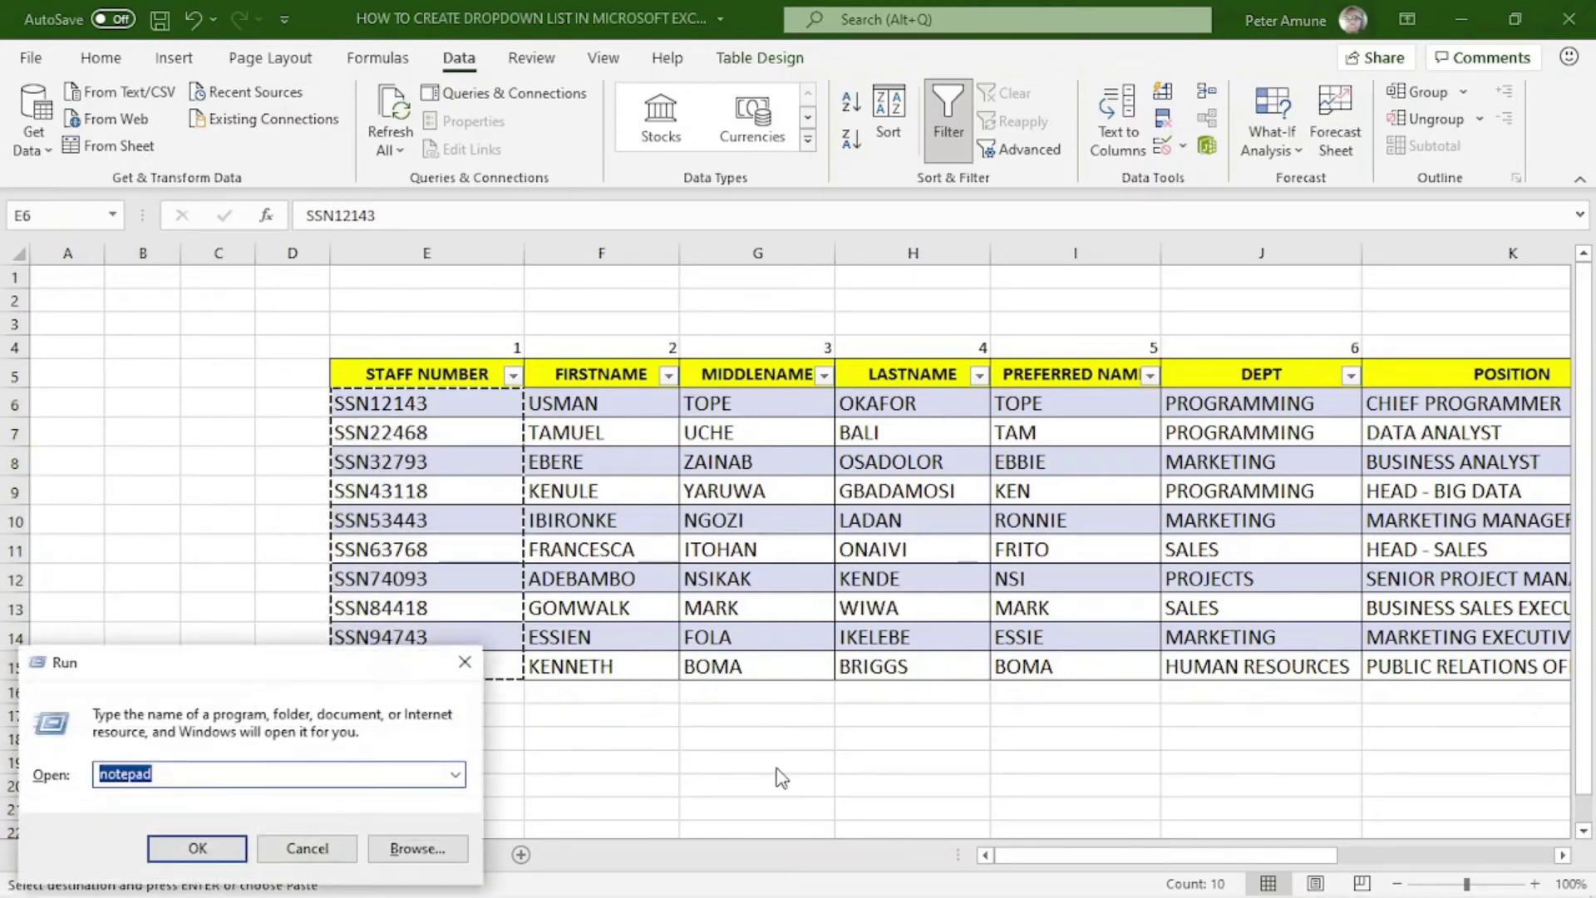
key(Escape)
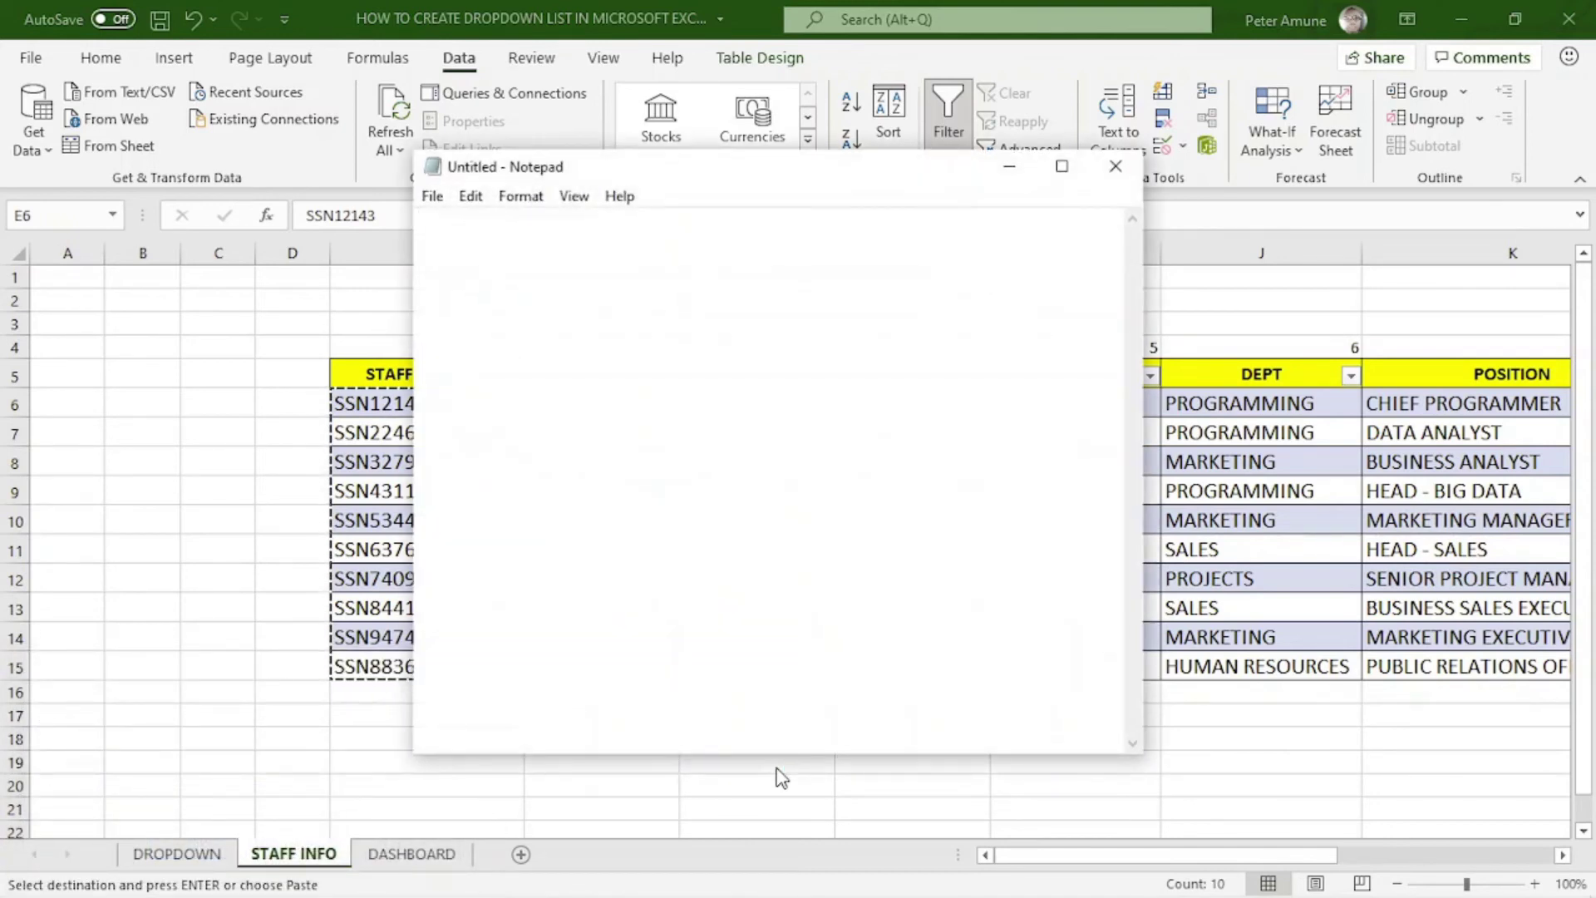
Step: Paste the copied staff numbers into Notepad and join the first five into one comma-separated line without spaces
key(ctrl+v)
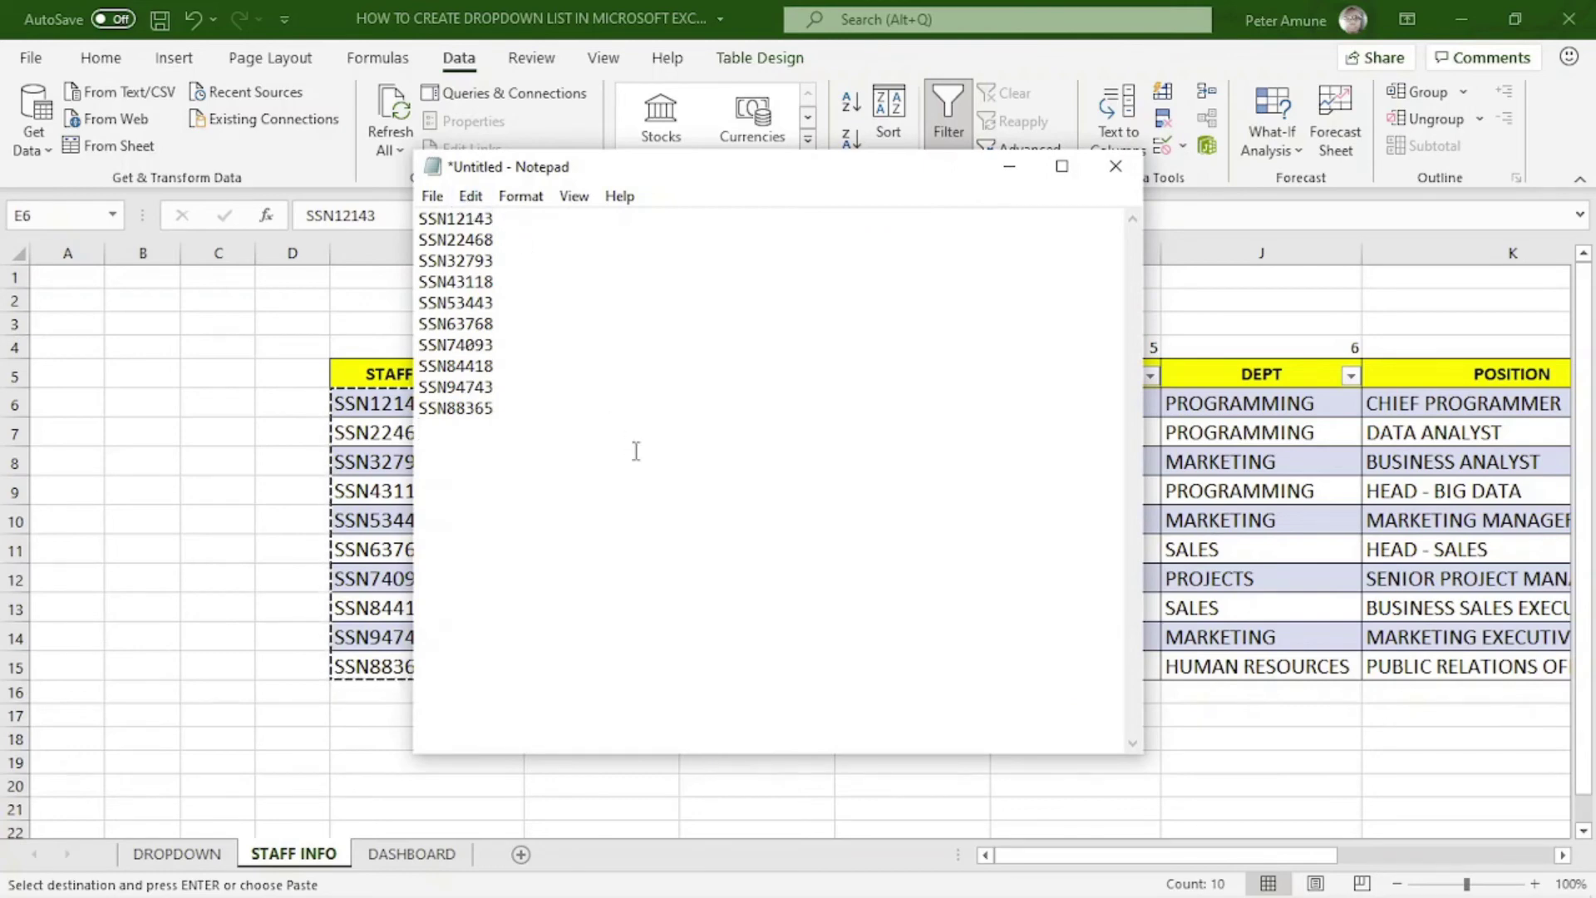
text(,)
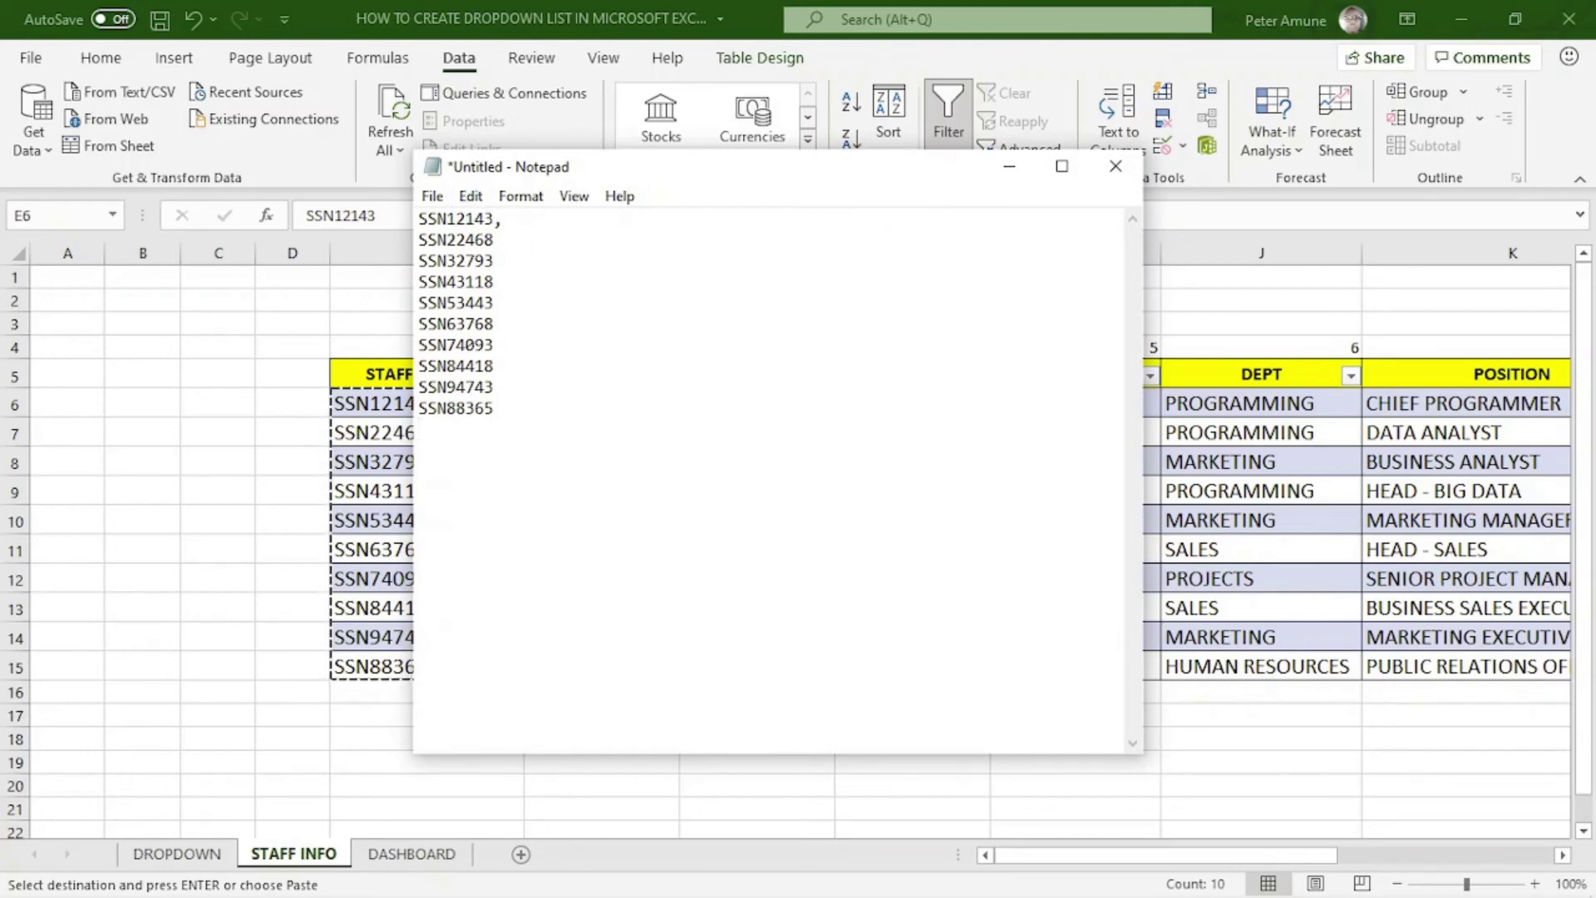
key(Delete)
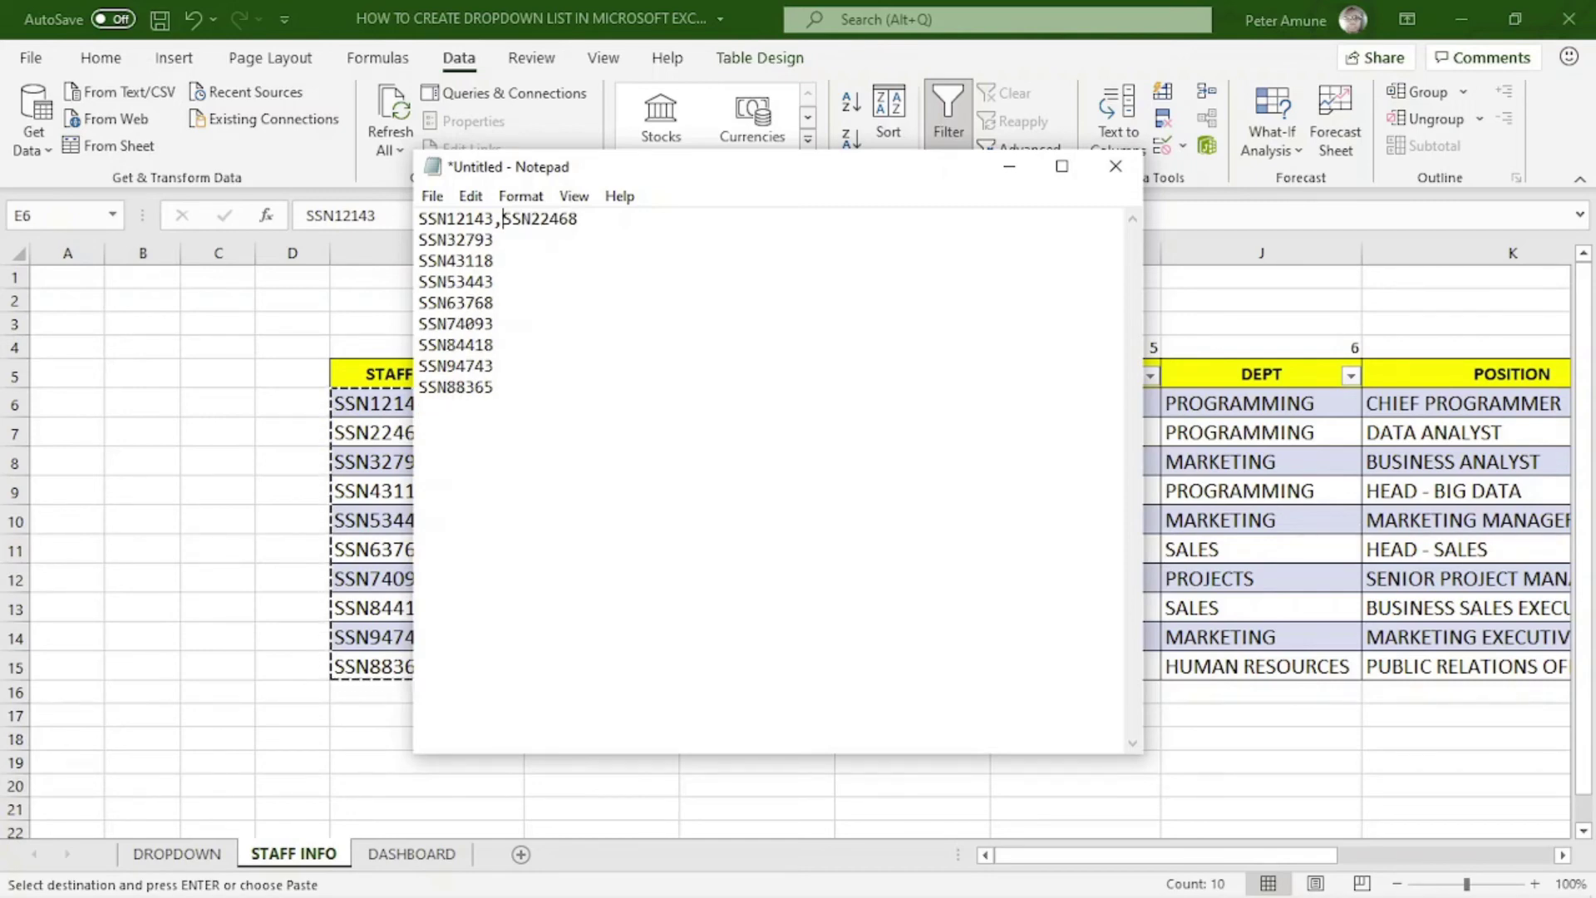
key(End)
text(,)
key(Delete)
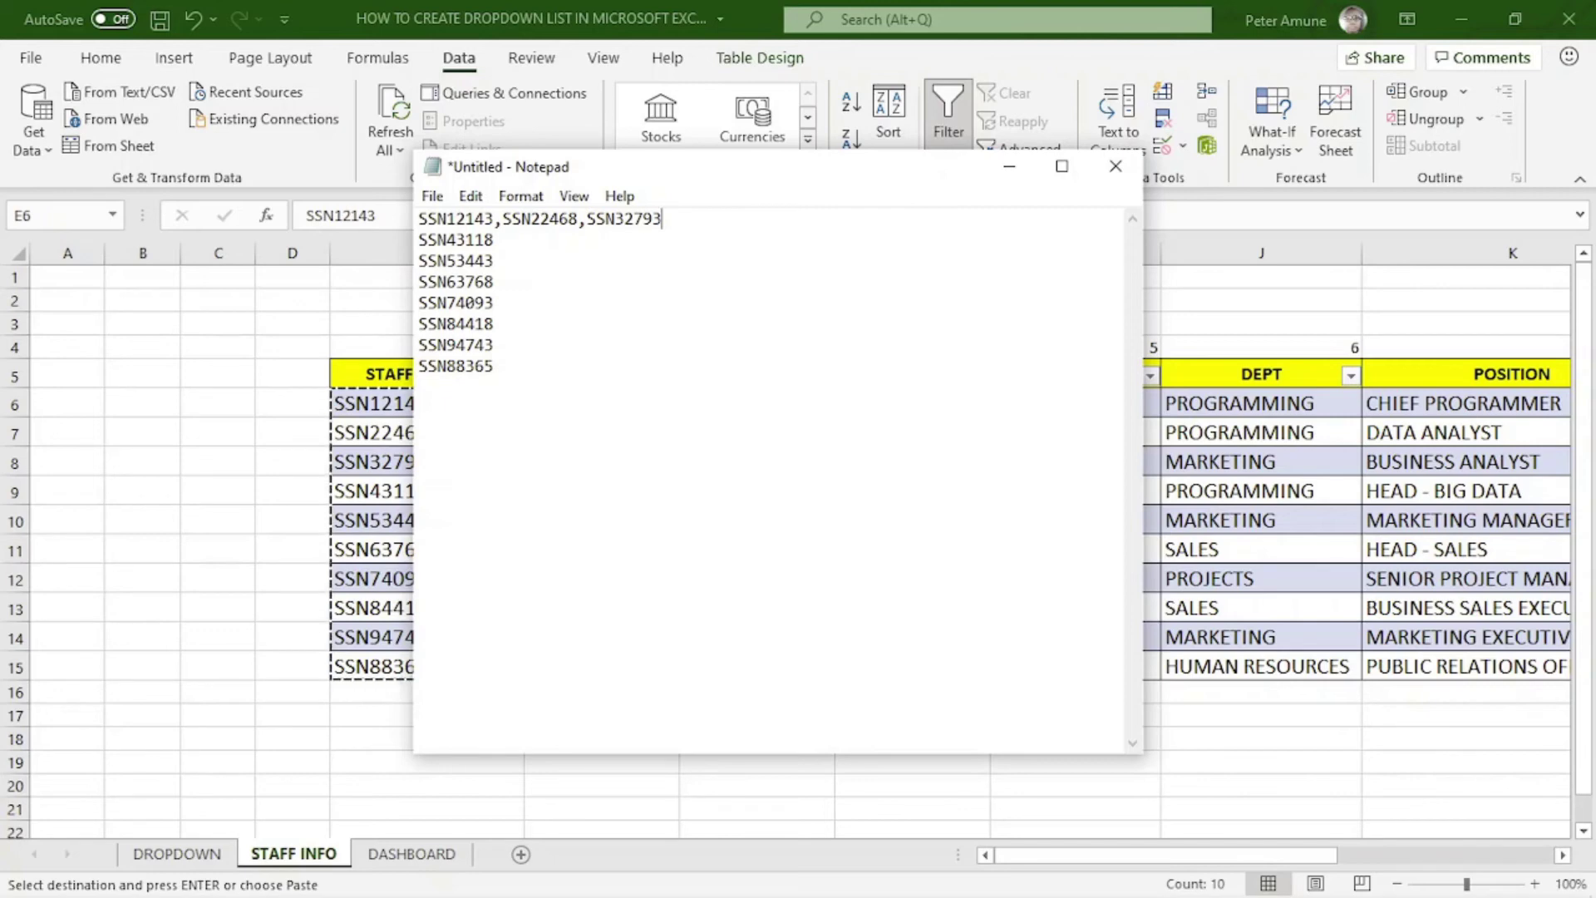
text(,)
key(Delete)
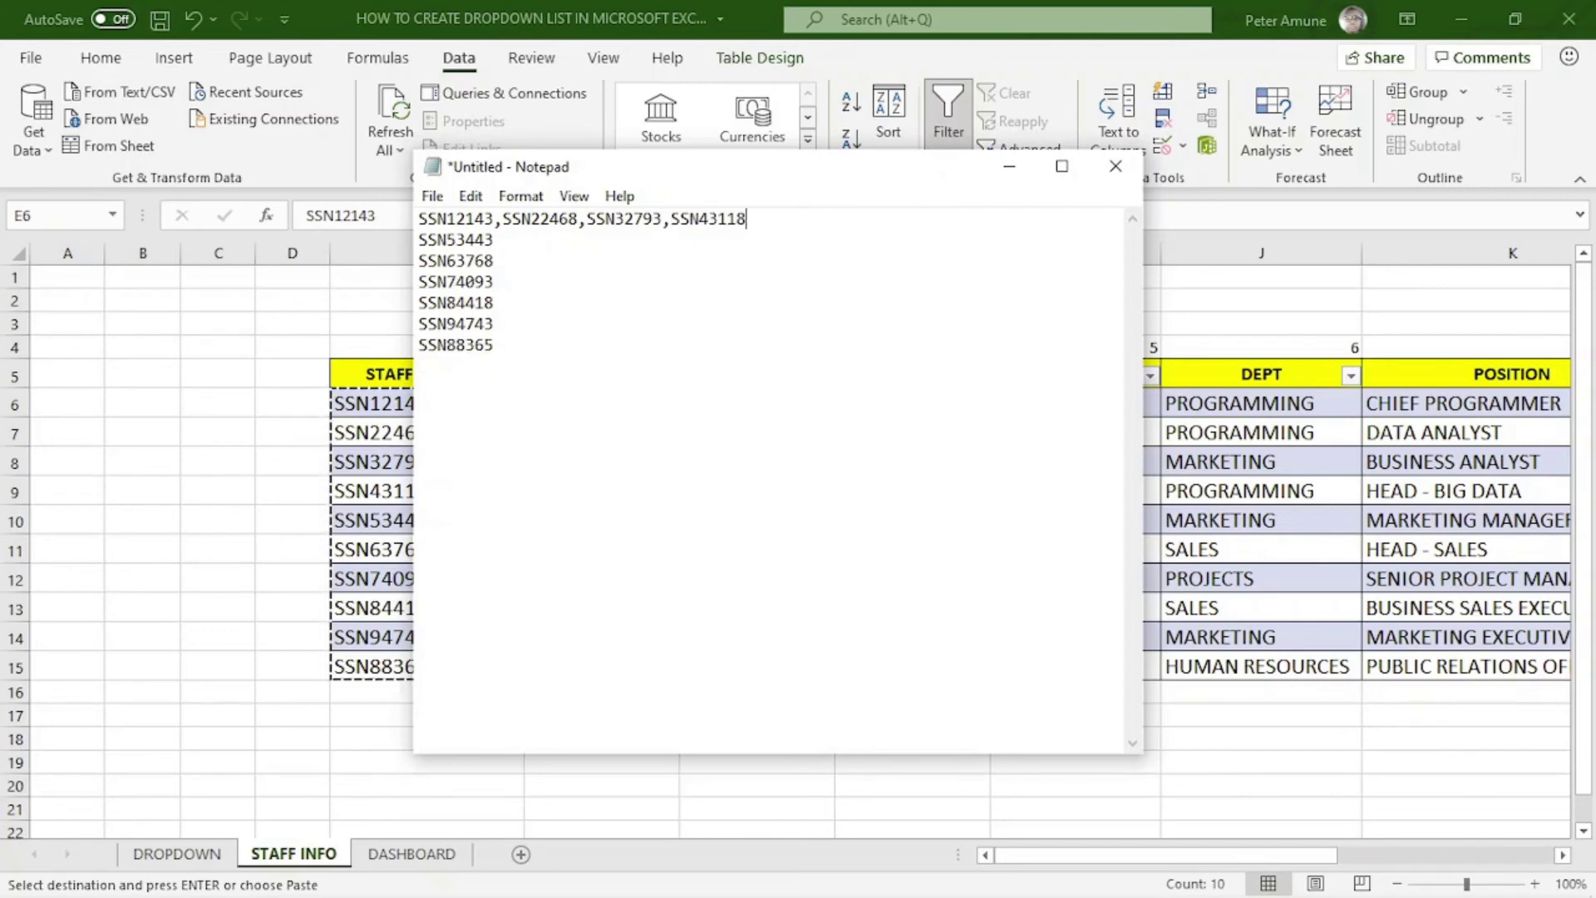
text(,)
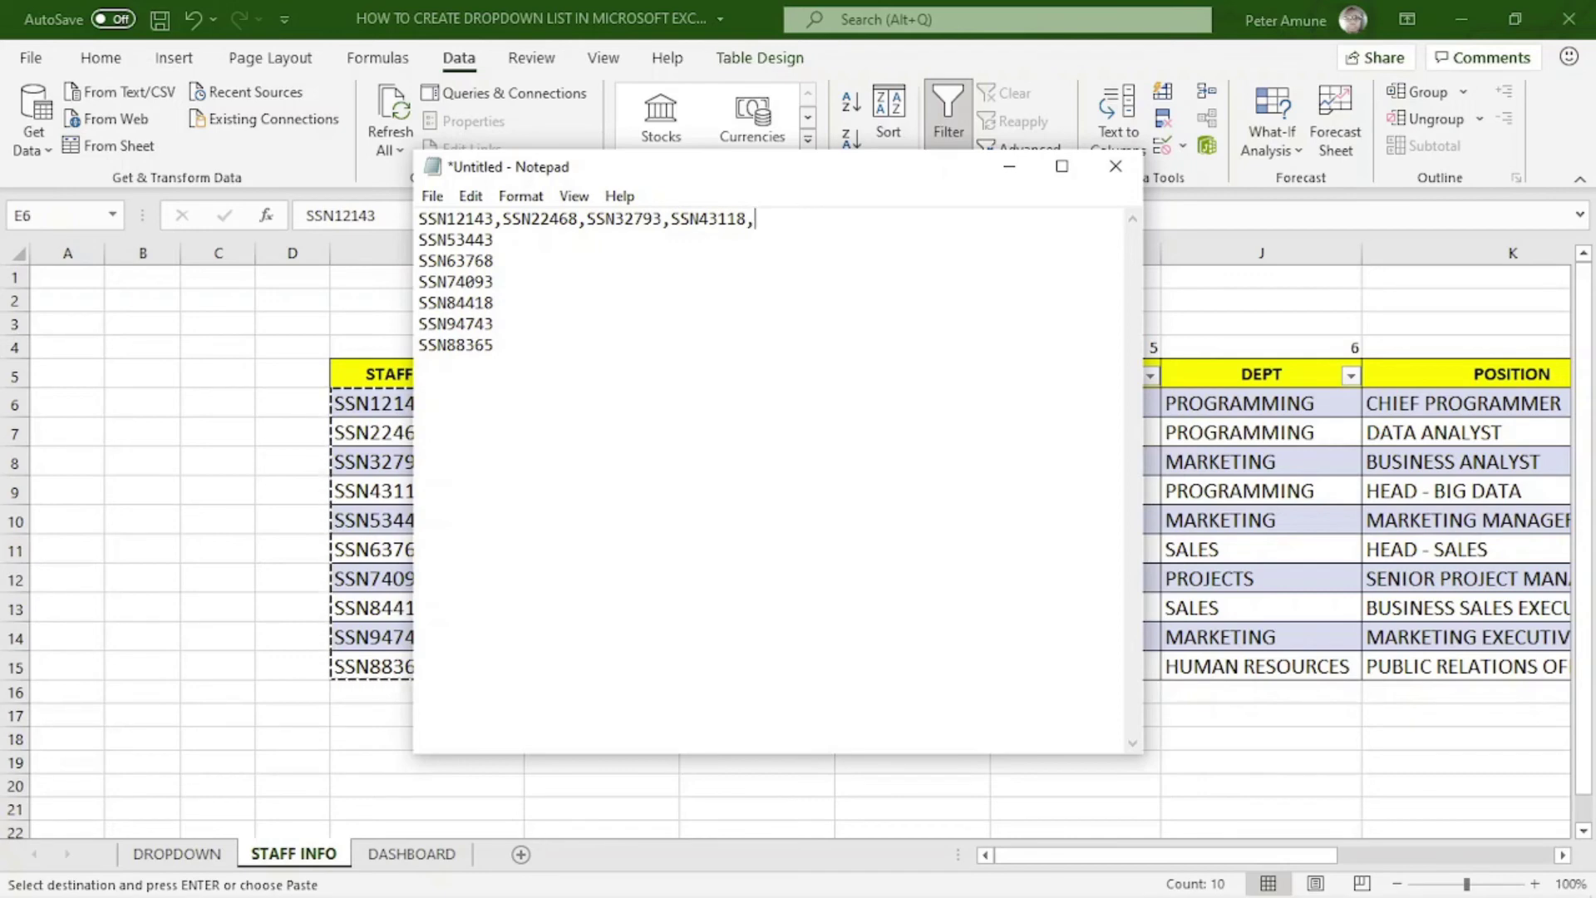
key(Delete)
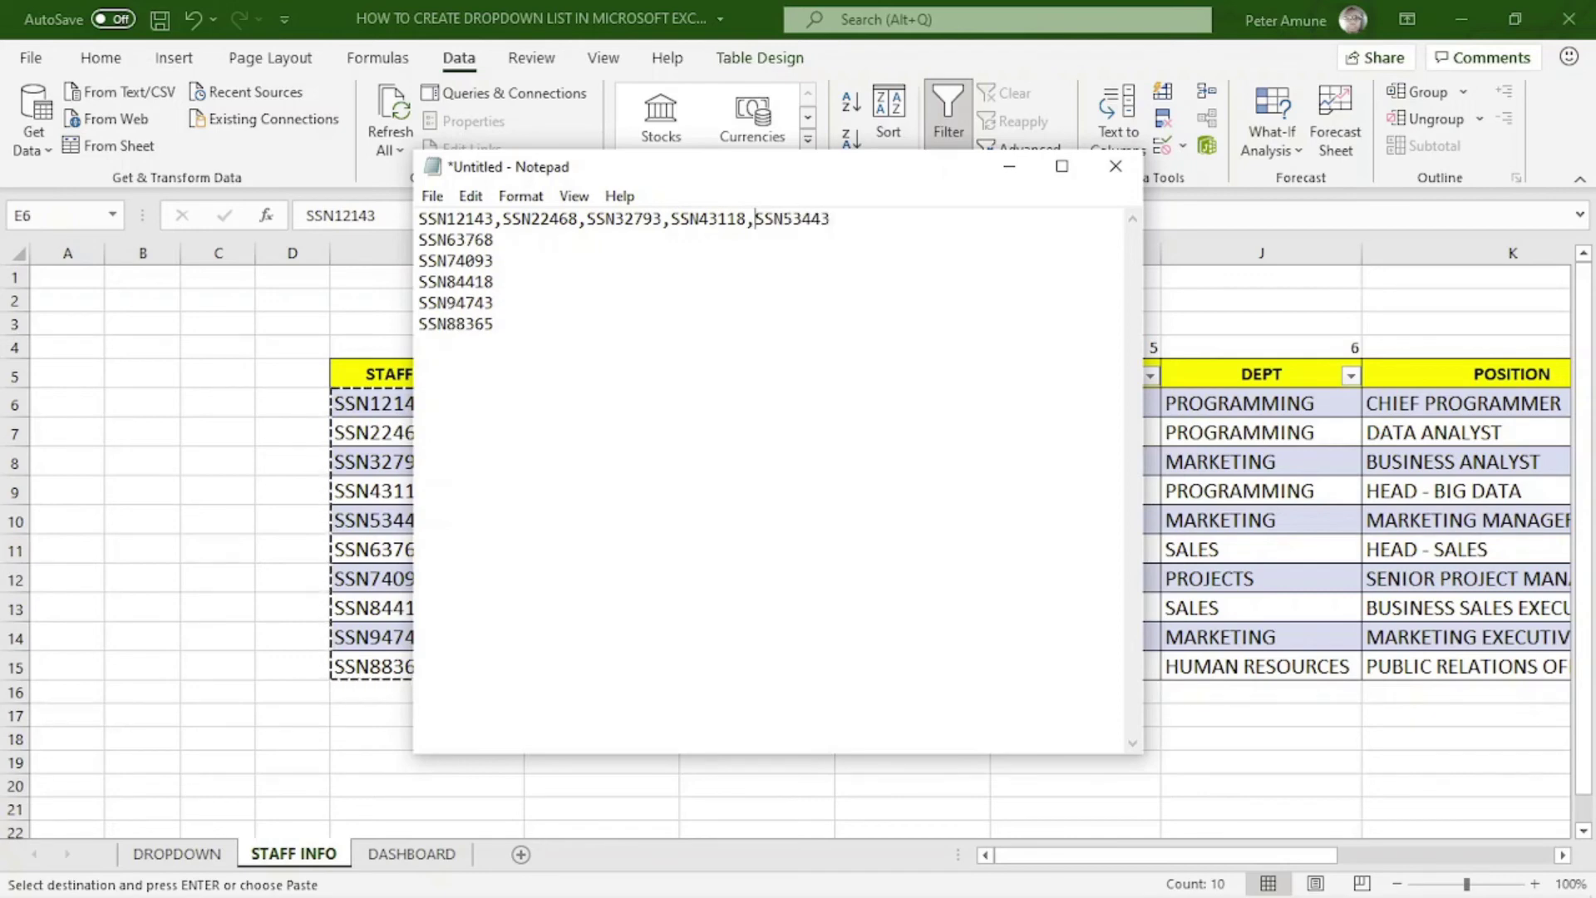
Step: Append the remaining five staff numbers to the same comma-separated line, widening the Notepad window so the line fits
key(End)
text(,)
key(Delete)
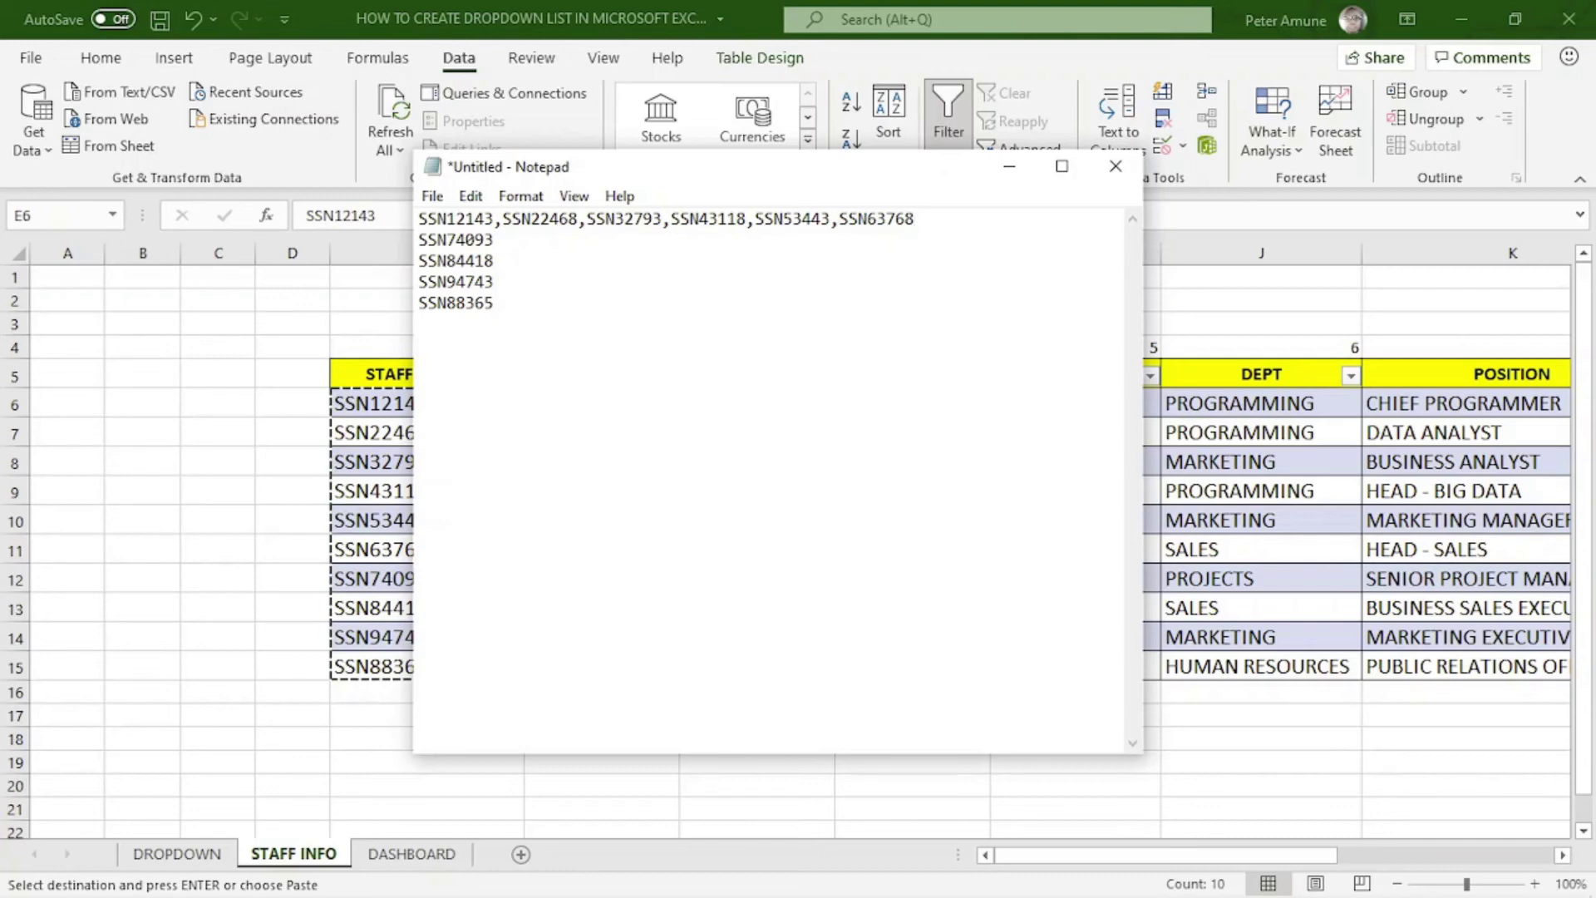
text(,)
key(Delete)
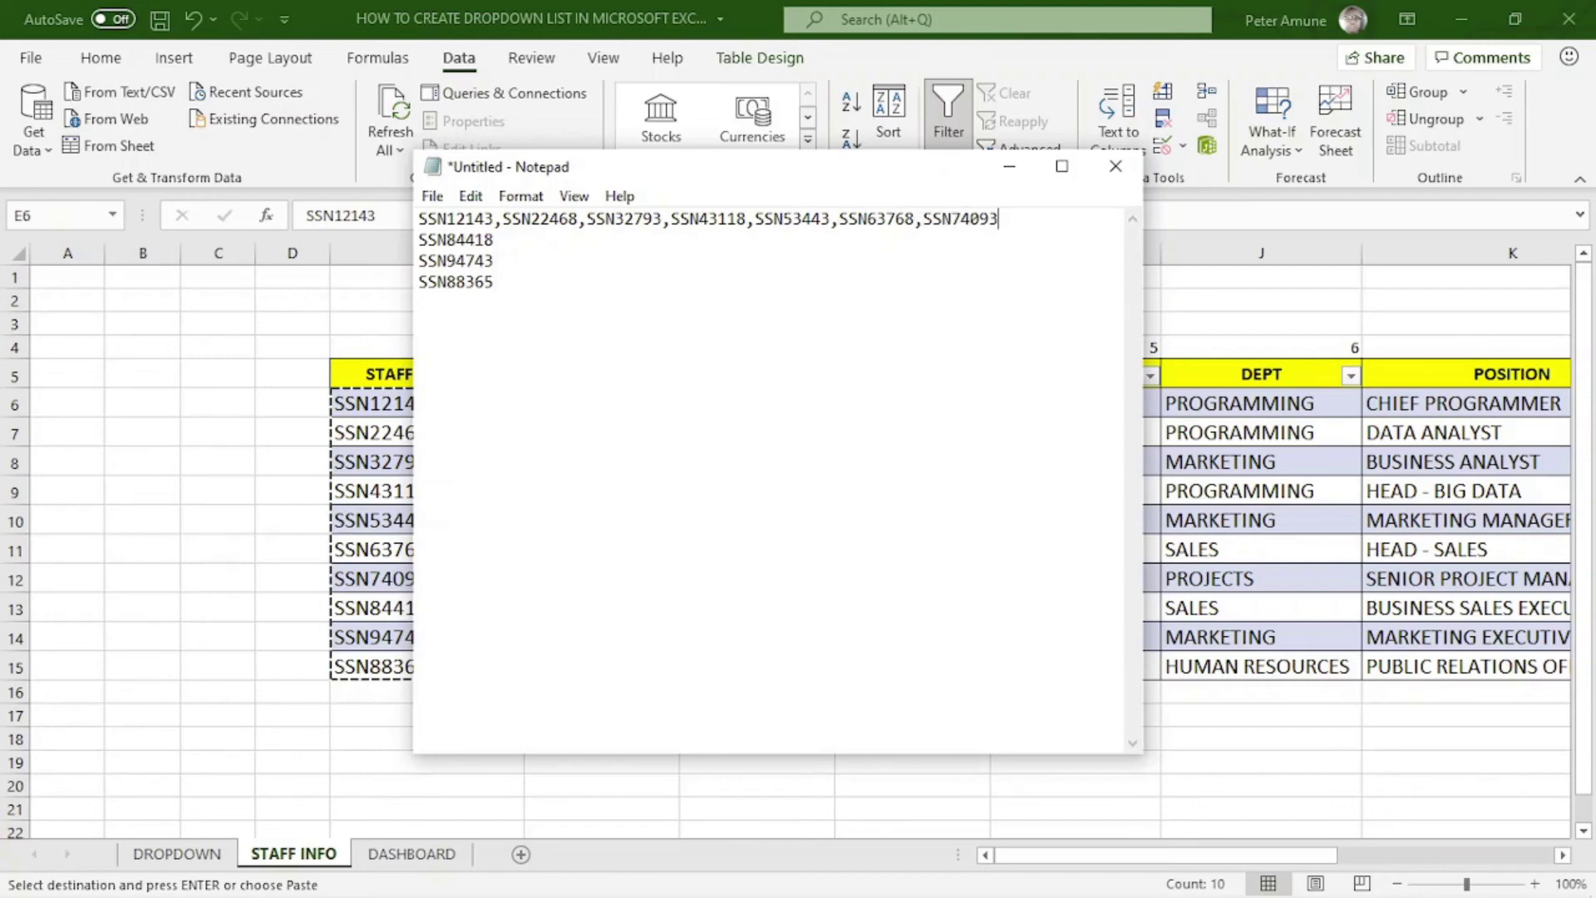
text(,)
key(Delete)
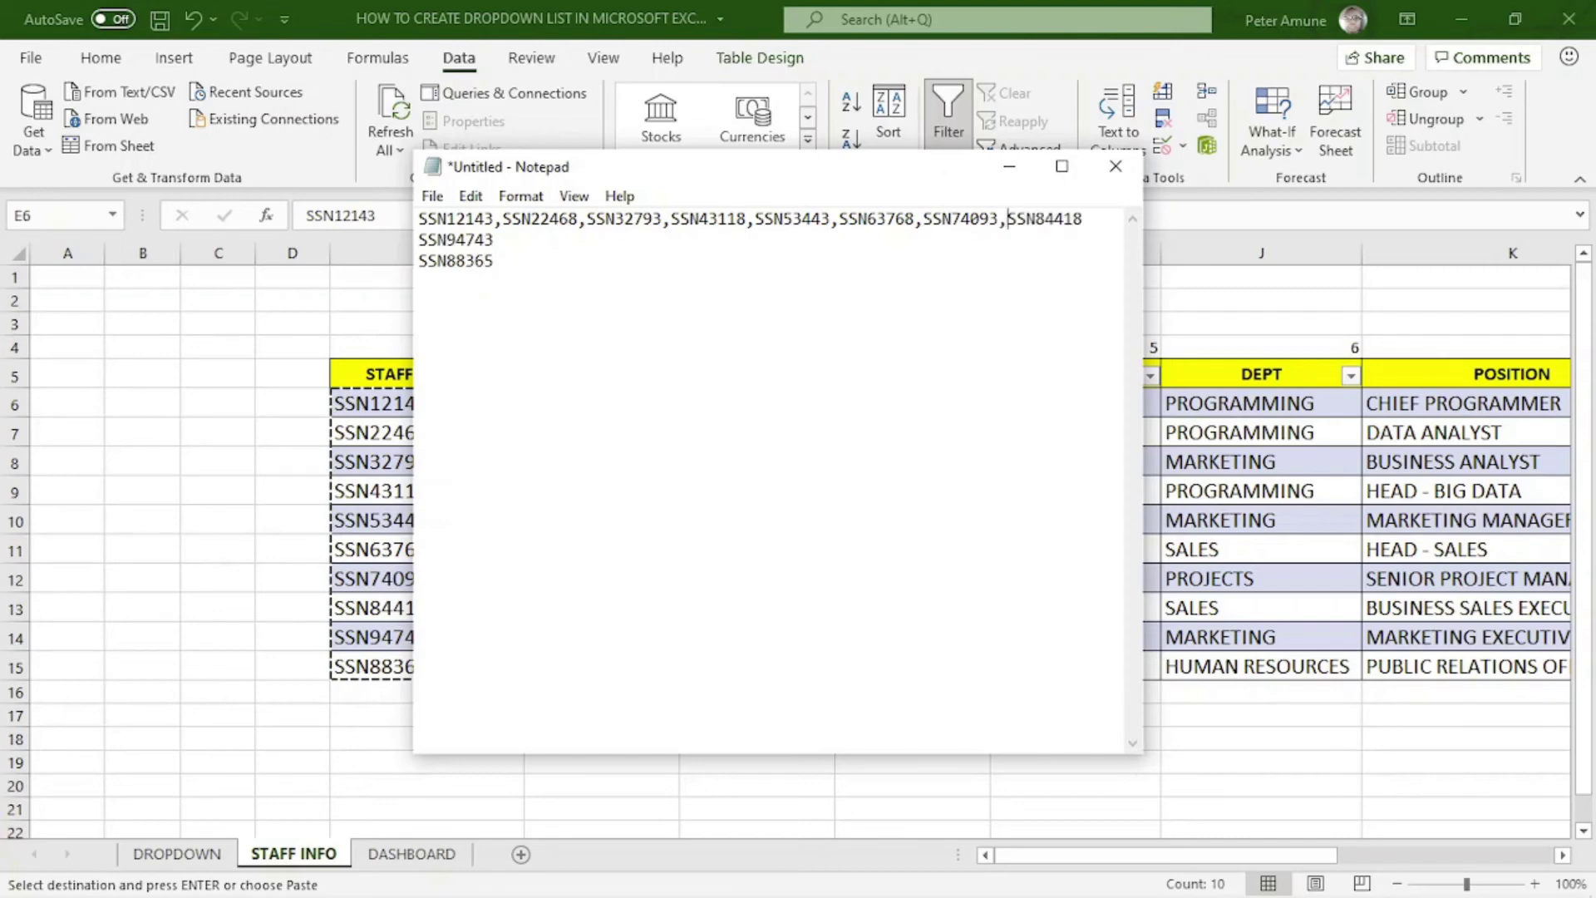
text(,)
key(Delete)
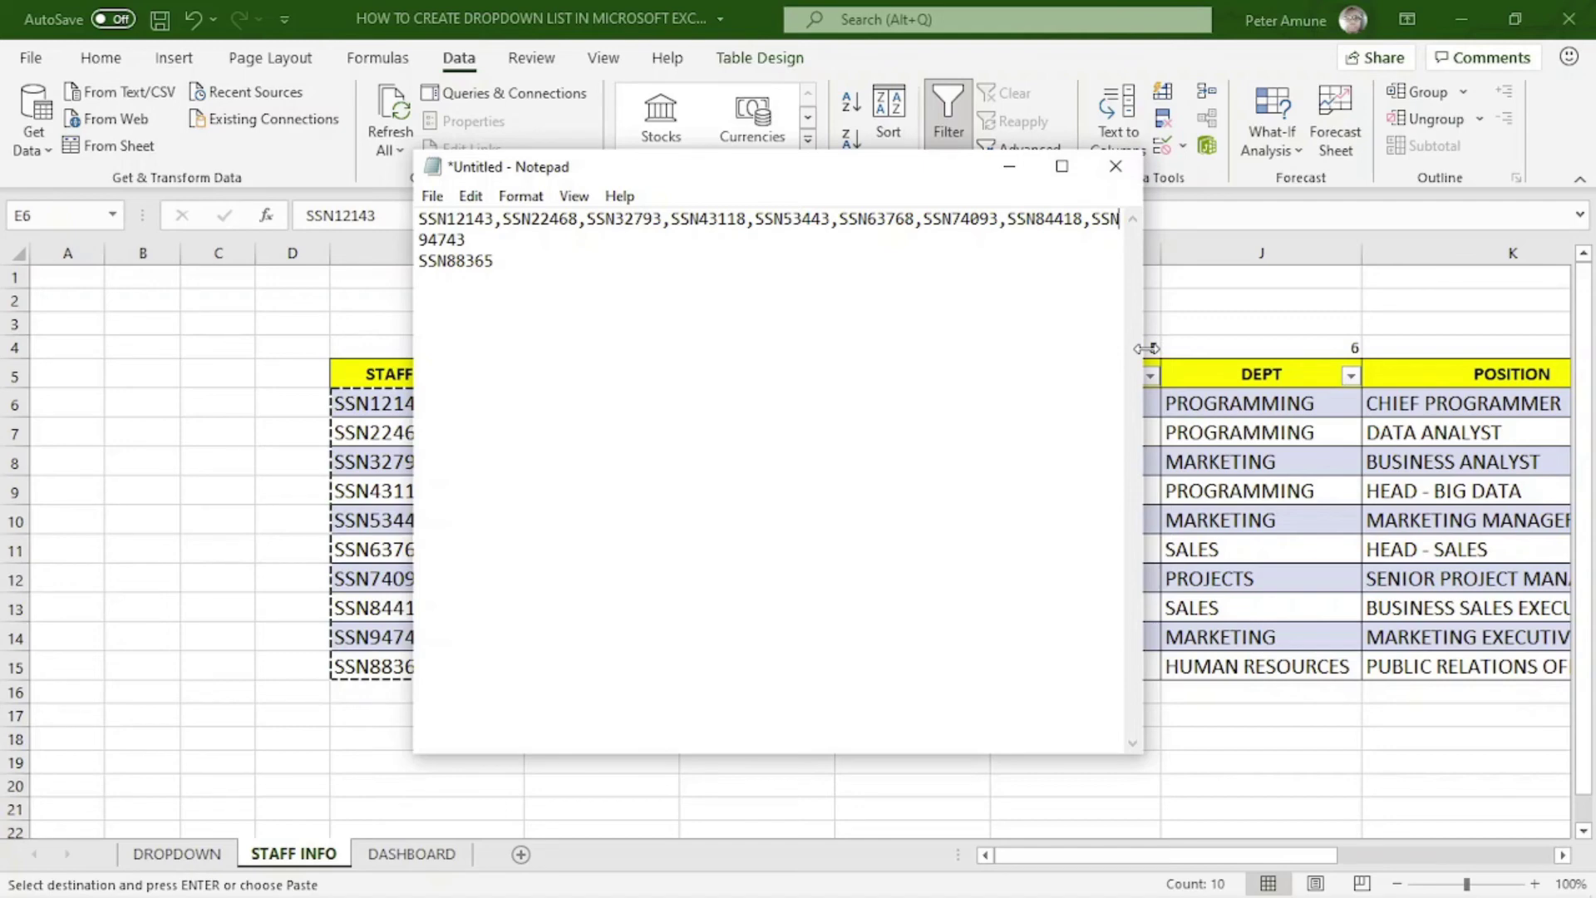
drag(1147, 348, 1482, 349)
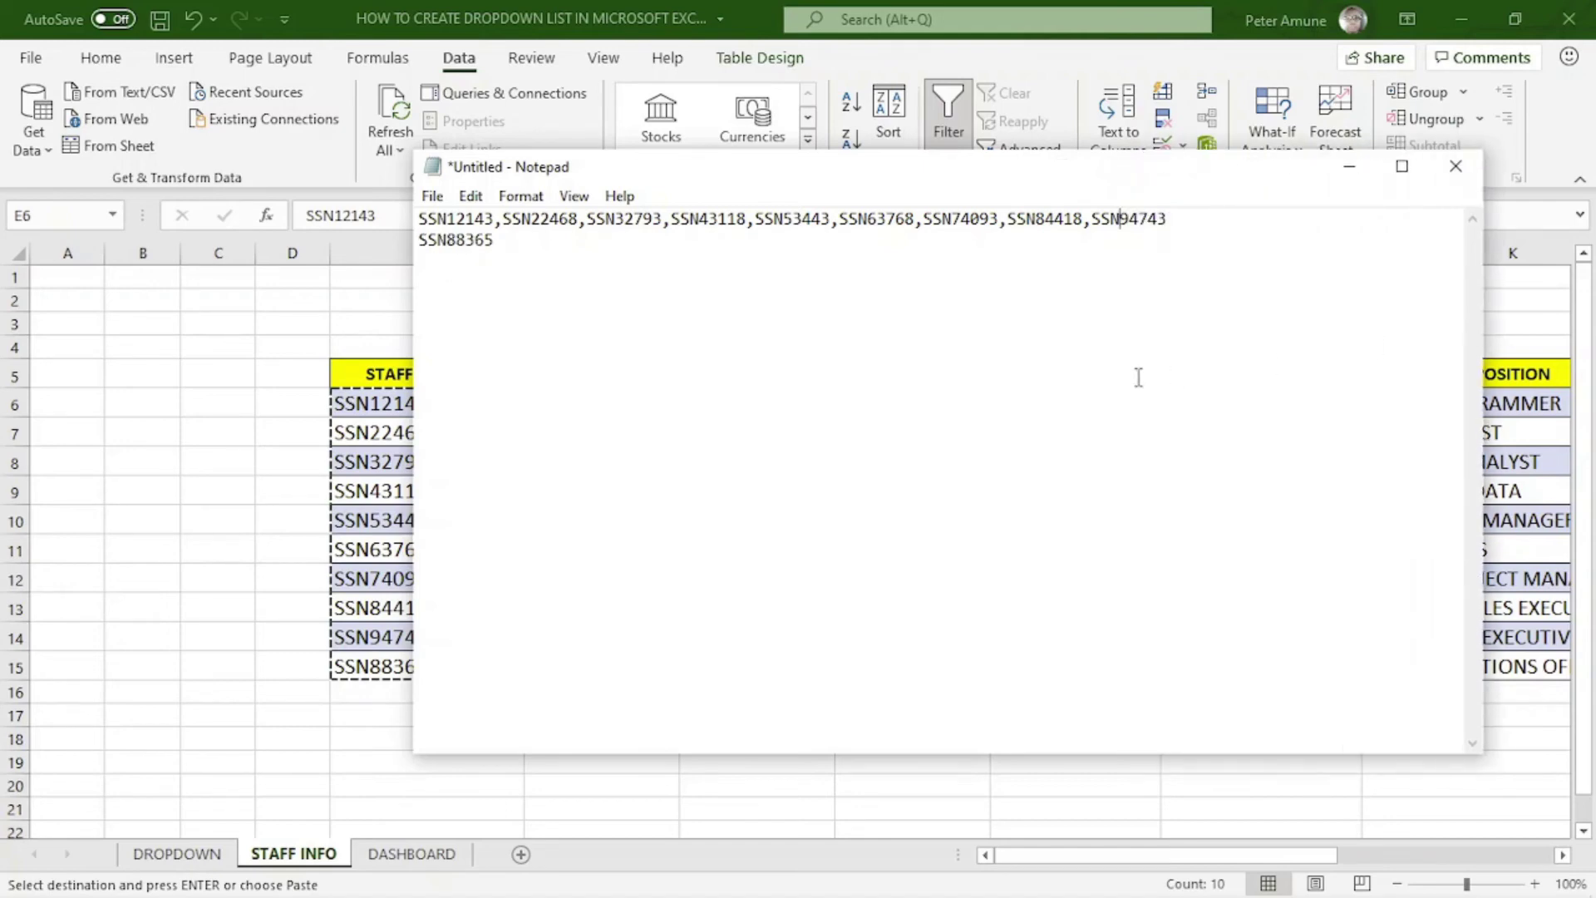
key(End)
text(,)
key(Delete)
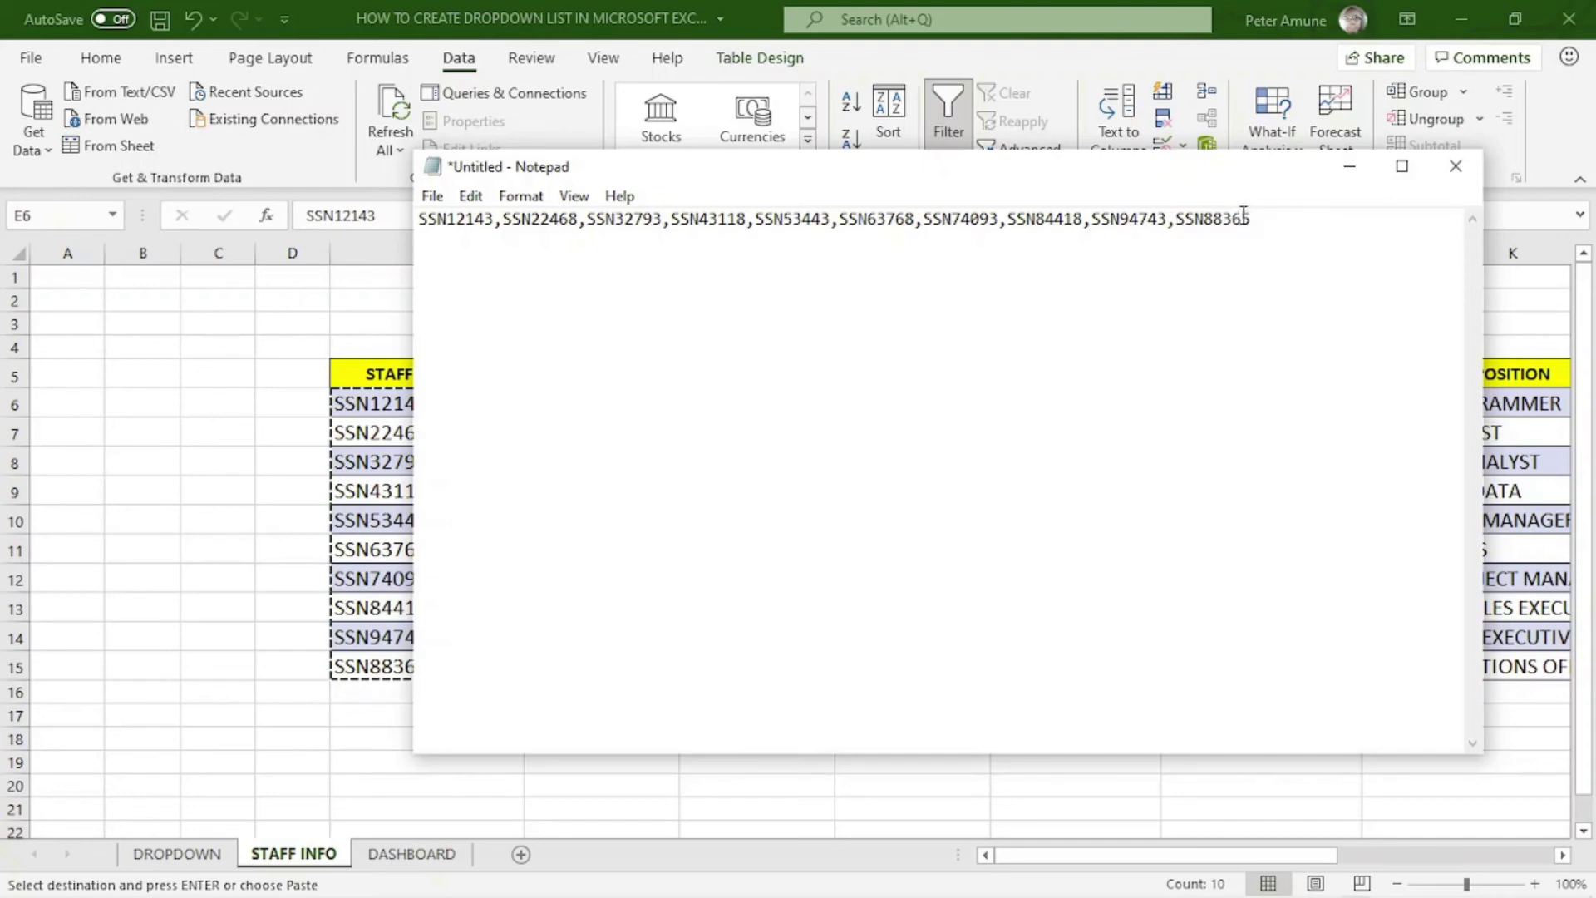
Step: Copy the whole comma-separated line of staff numbers and minimize Notepad to return to the Excel workbook
key(ctrl+a)
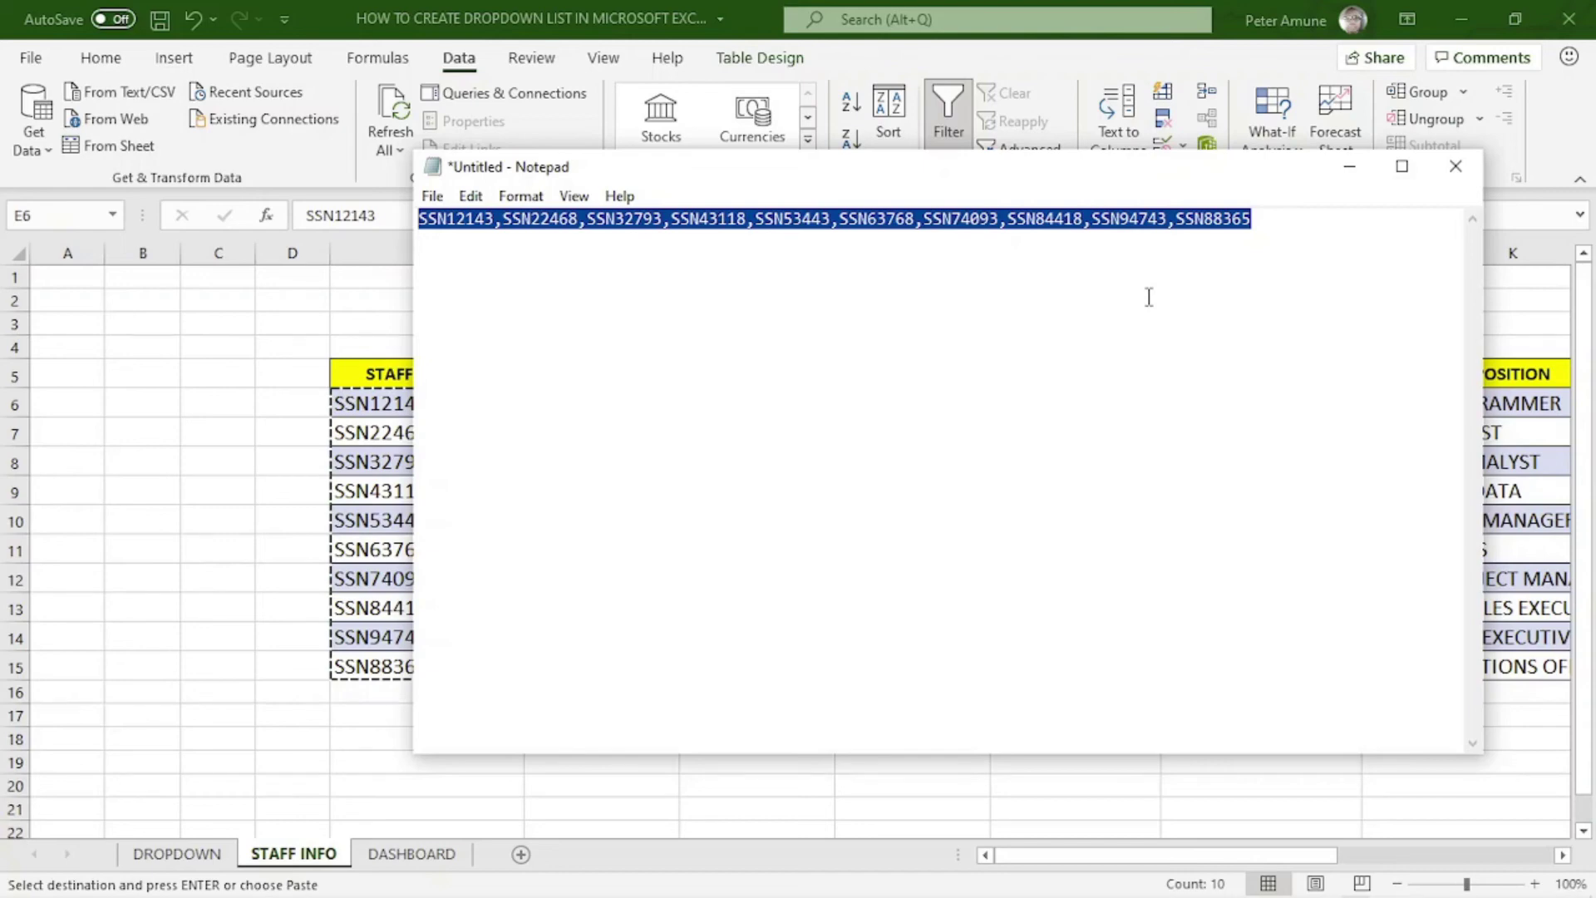
key(ctrl+c)
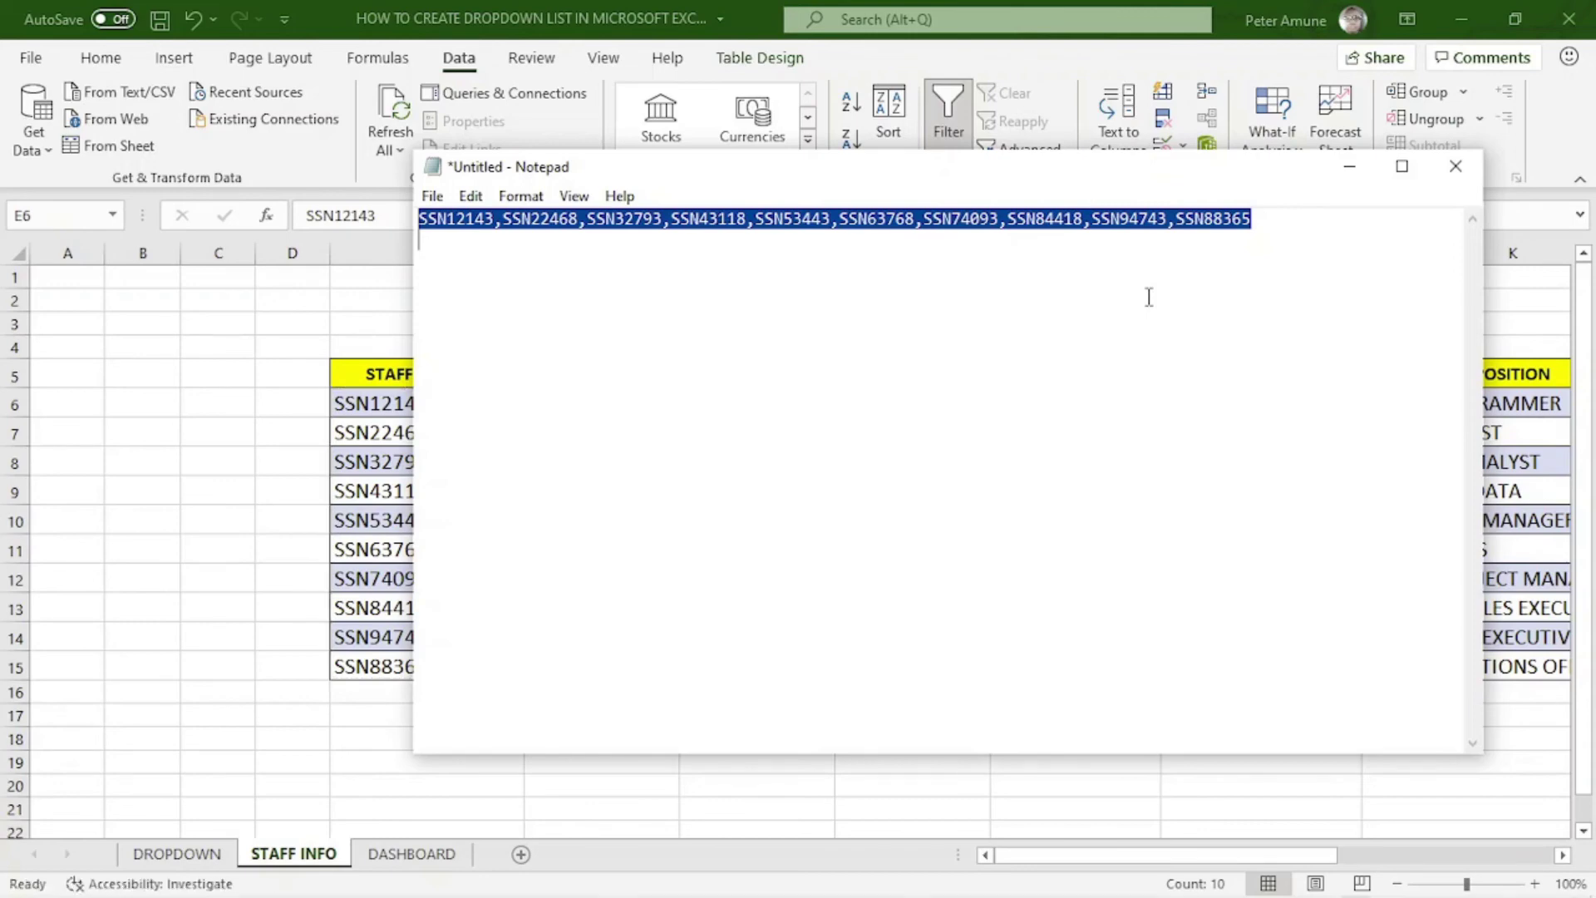
click(1351, 168)
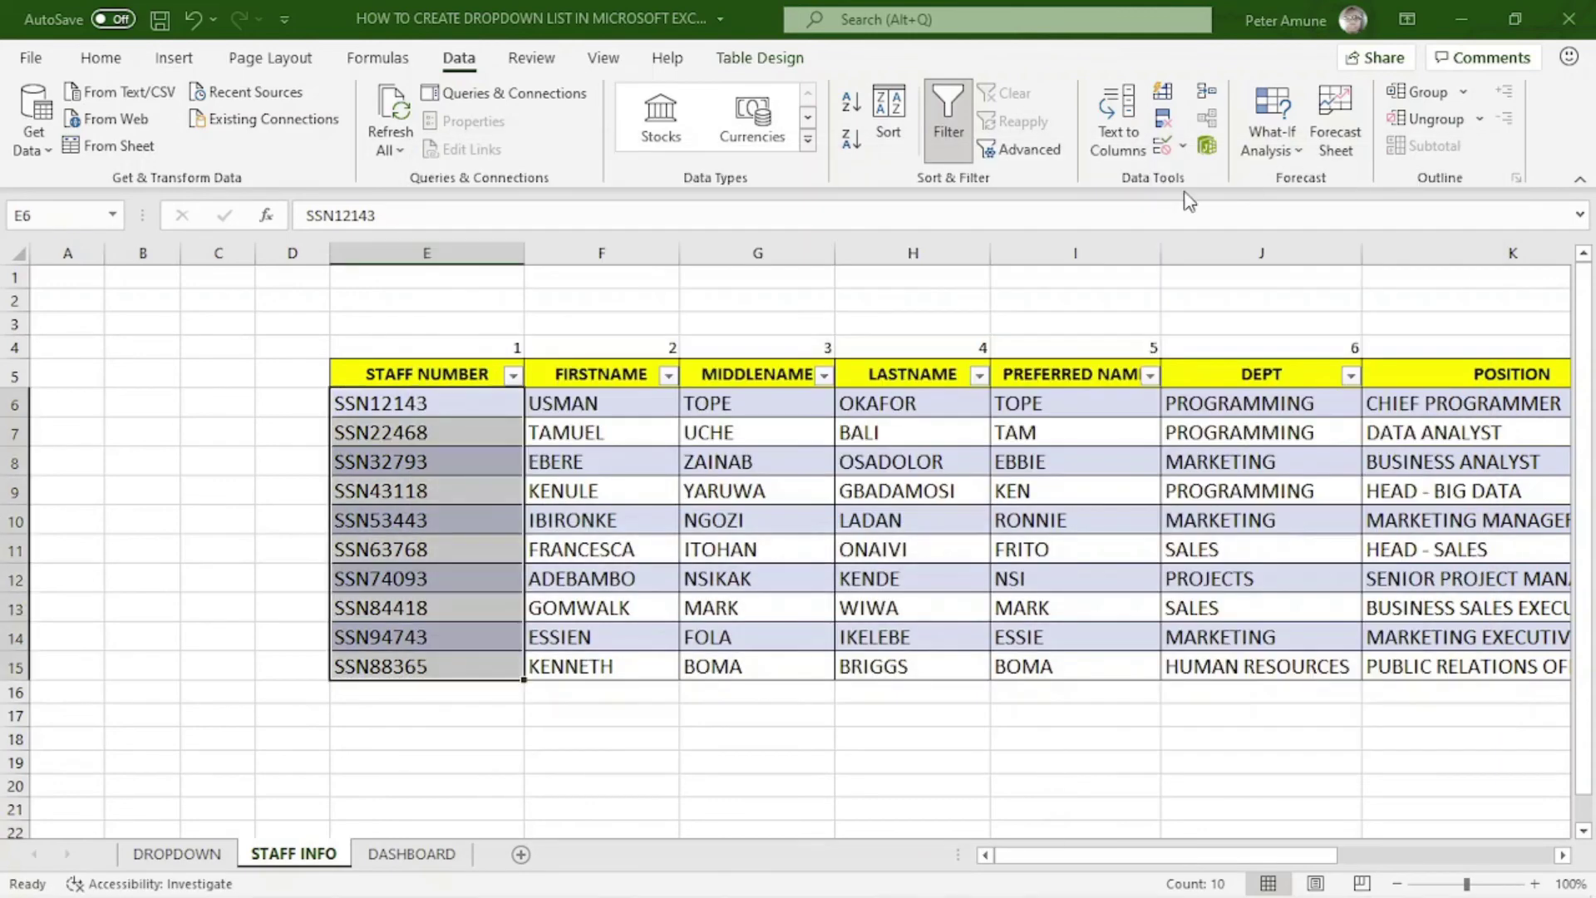
Step: Apply List data validation to cell C4 of the DASHBOARD sheet, using the pasted comma-separated staff numbers as the source
click(414, 854)
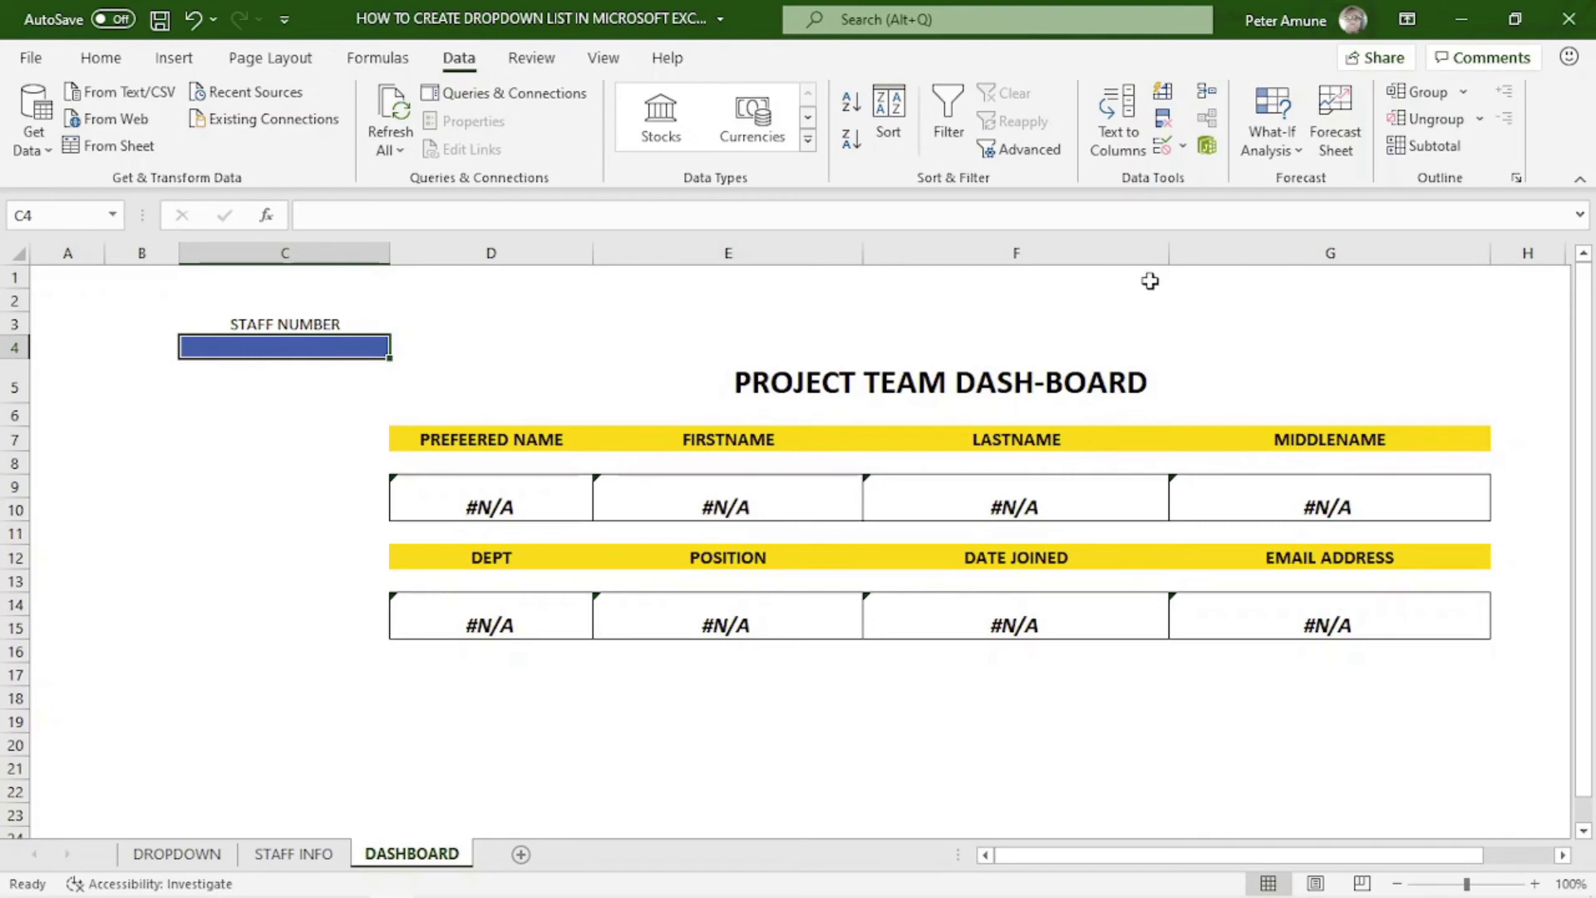
click(1186, 151)
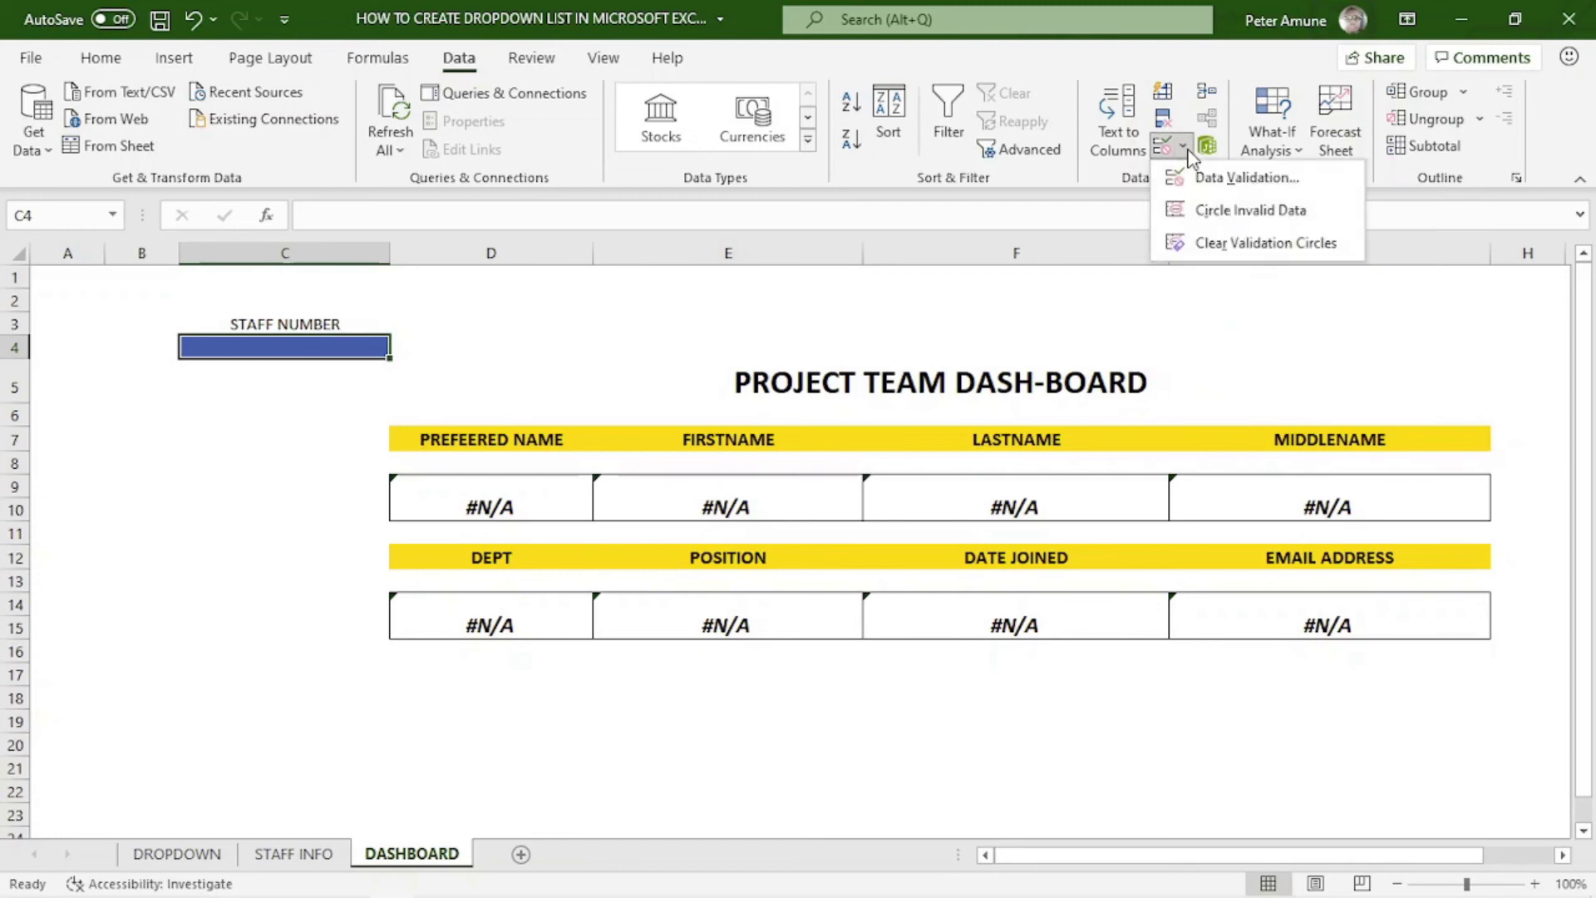
click(1297, 185)
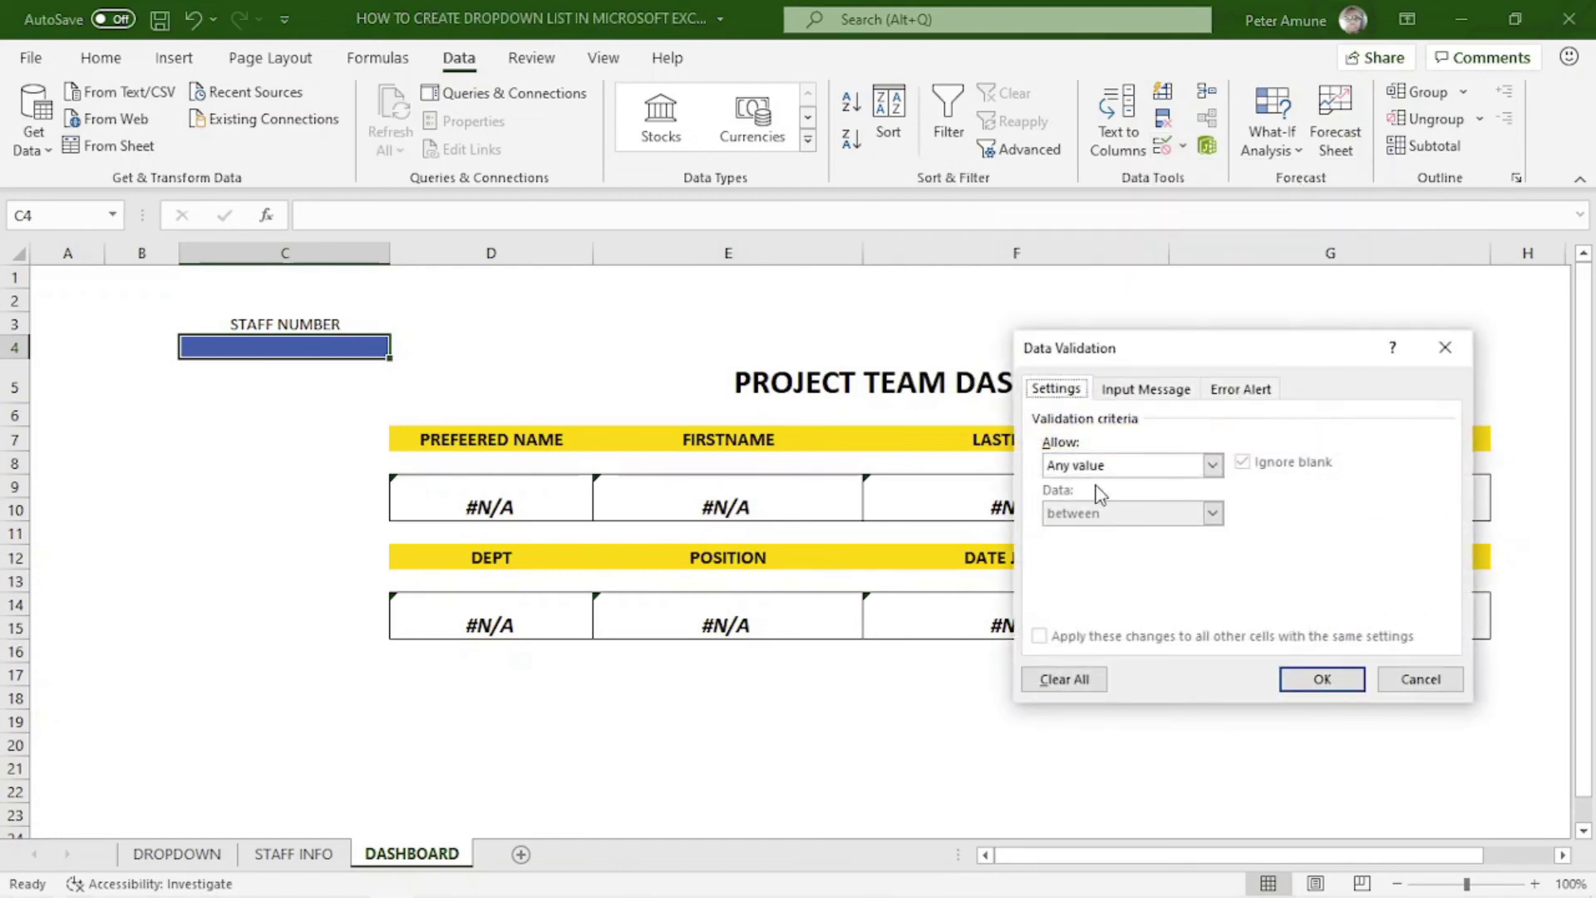
click(1212, 465)
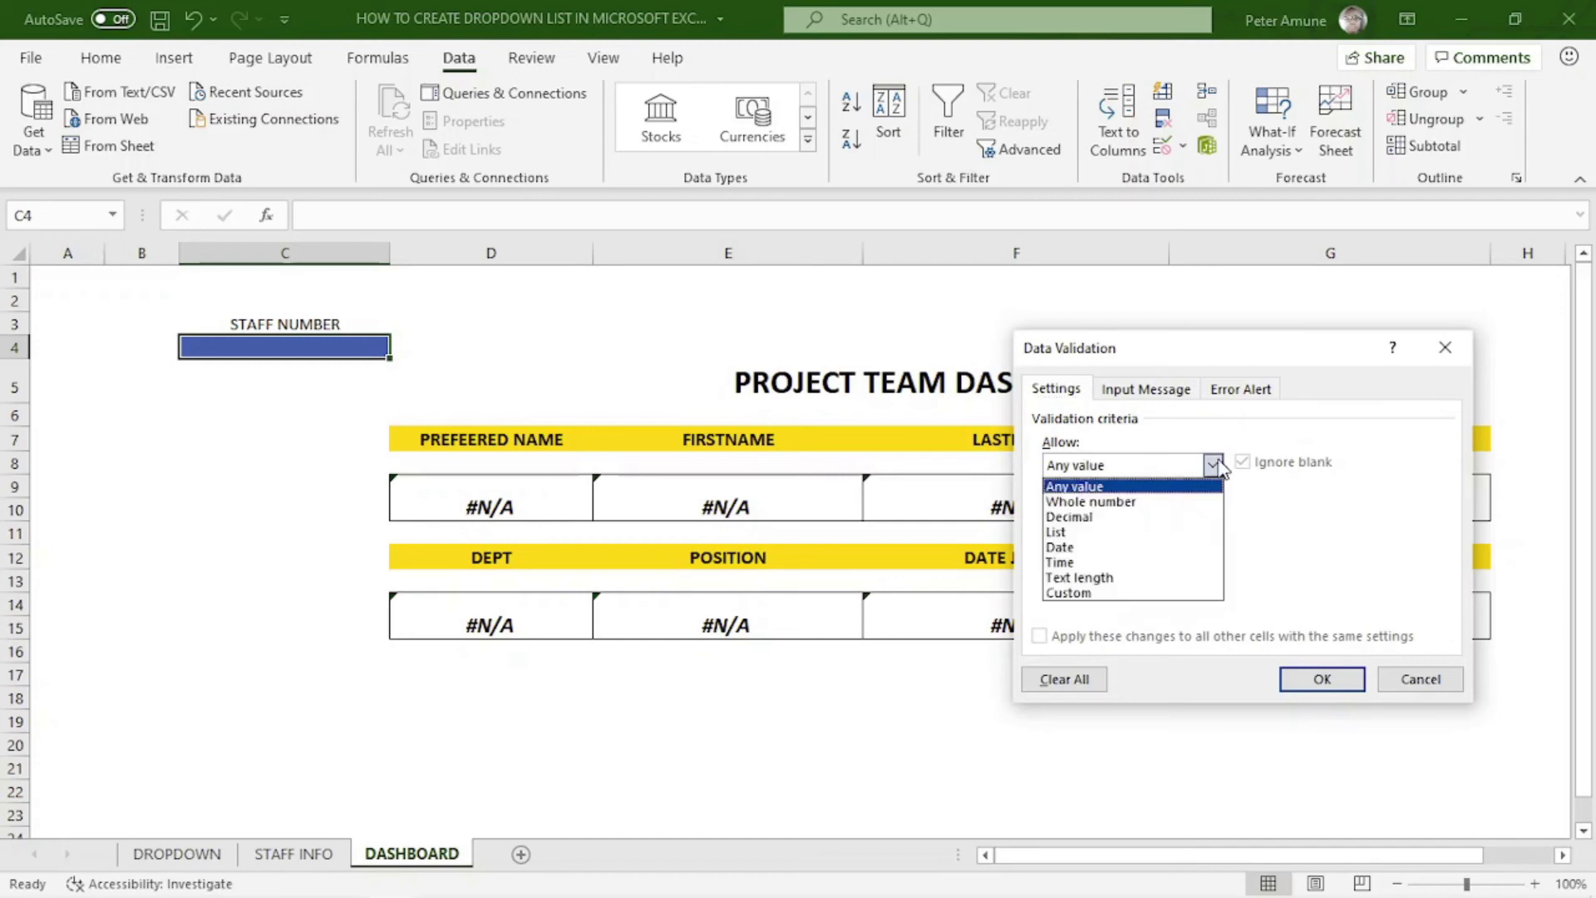
click(1138, 533)
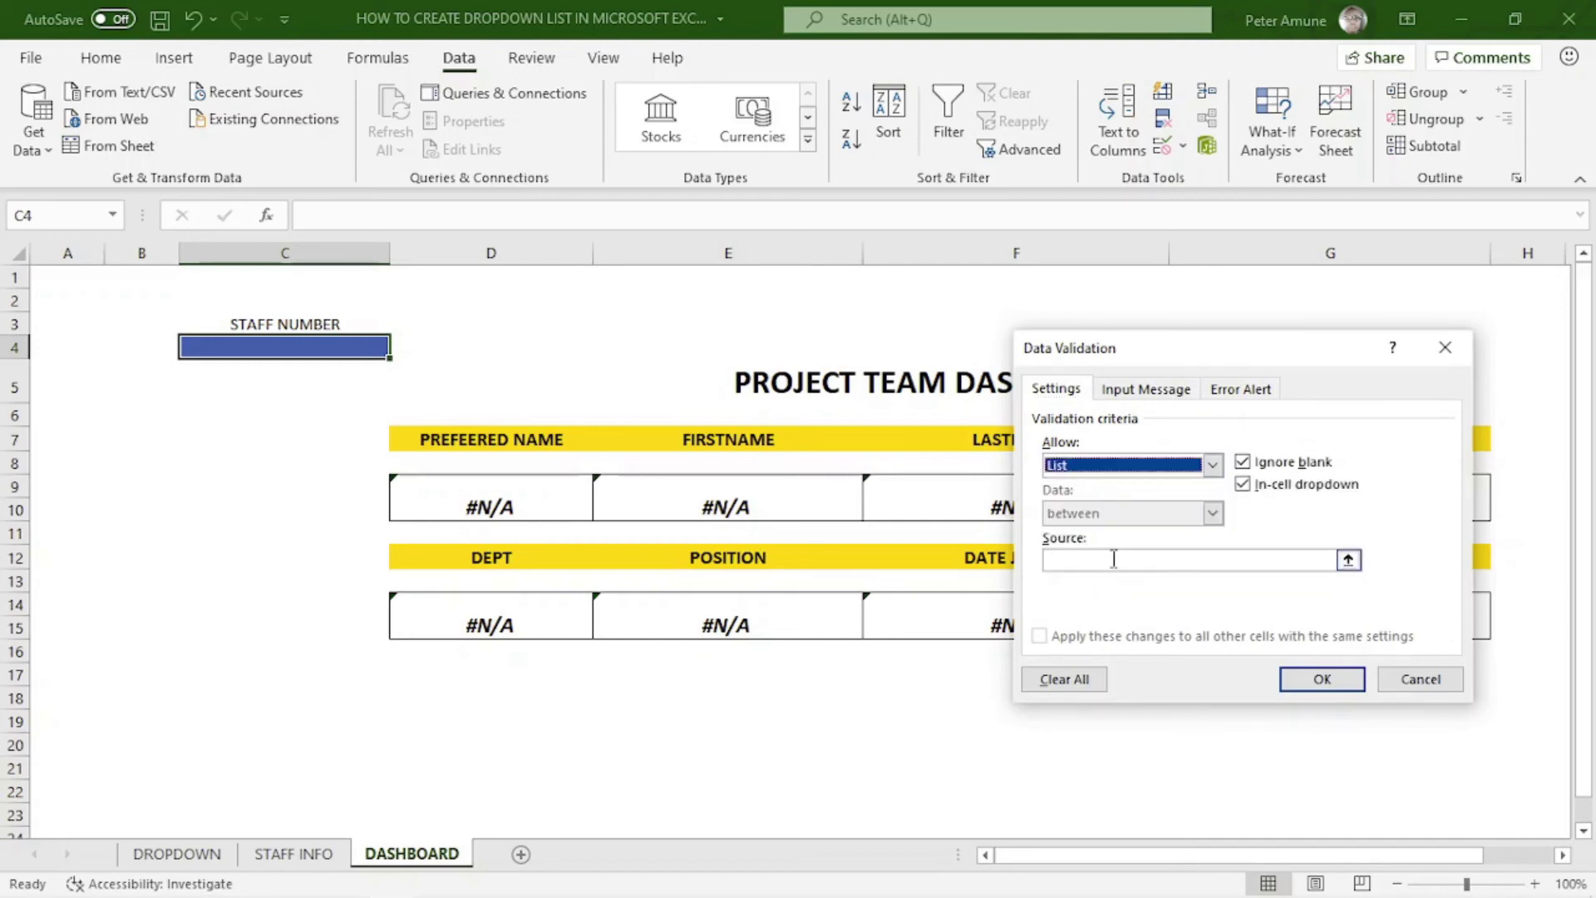
click(1114, 559)
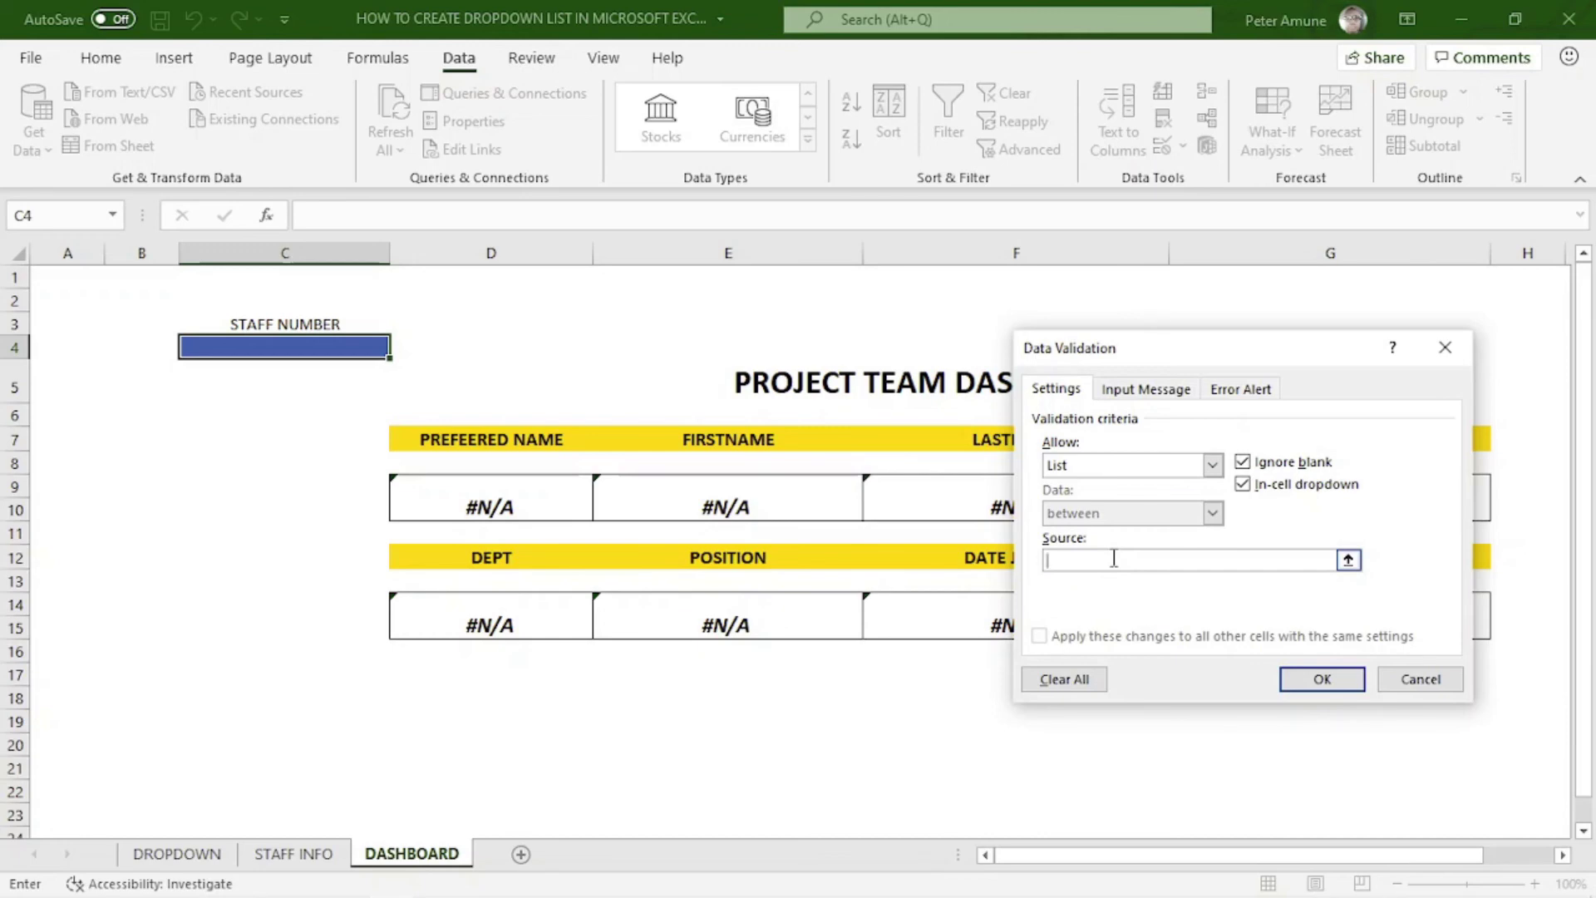
key(ctrl+v)
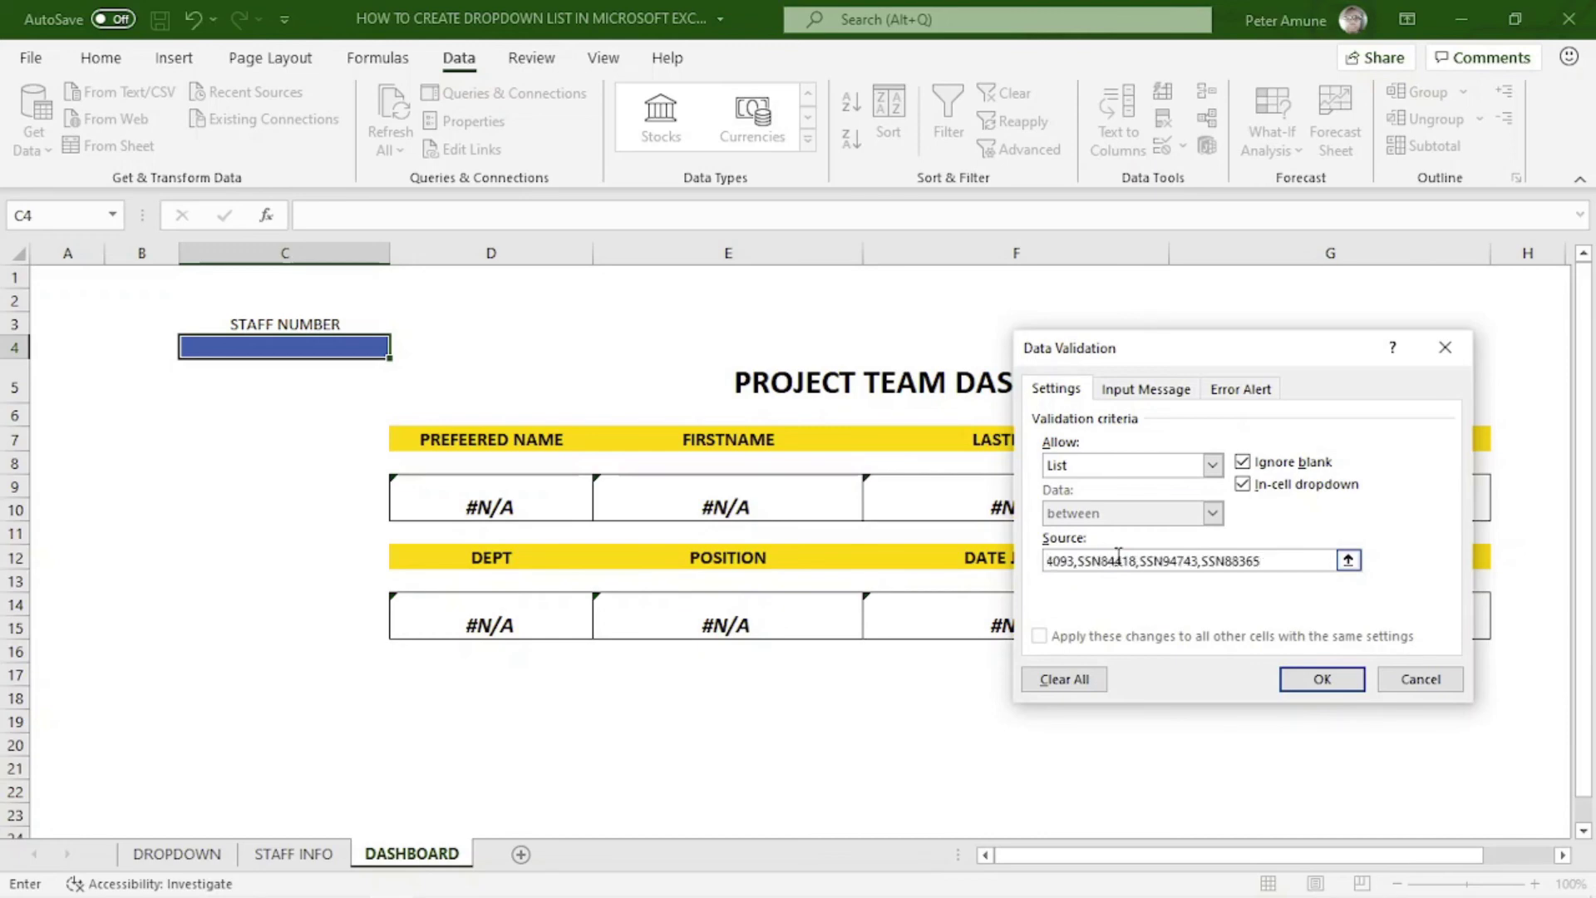
click(1328, 680)
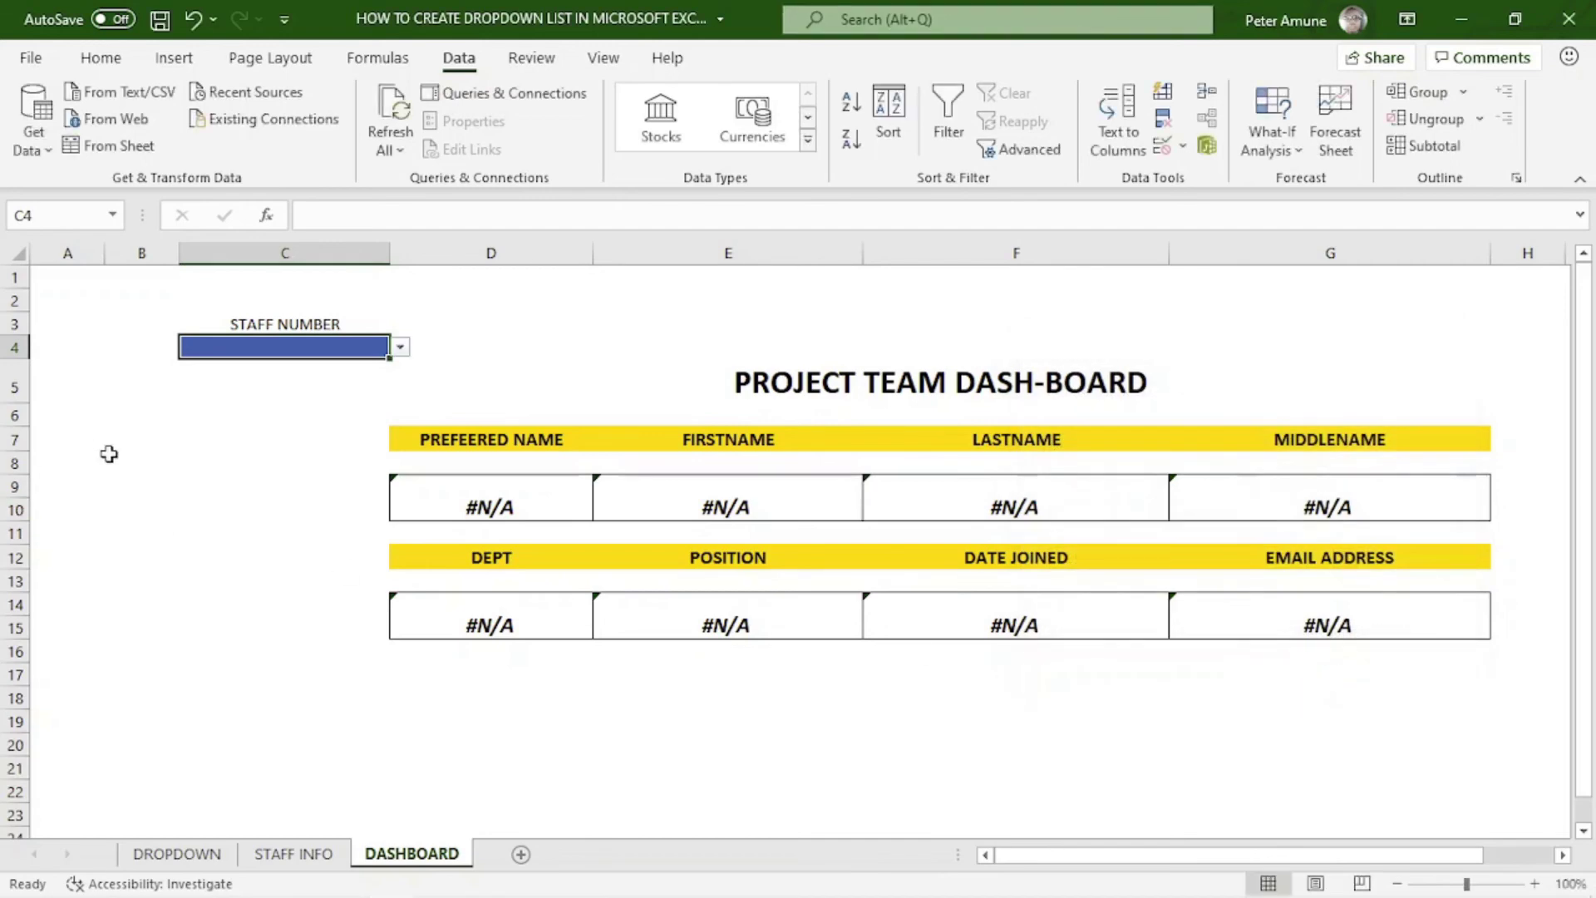
Step: Choose the fourth staff number from the dropdown in cell C4 to test the dashboard lookup
click(287, 381)
click(264, 466)
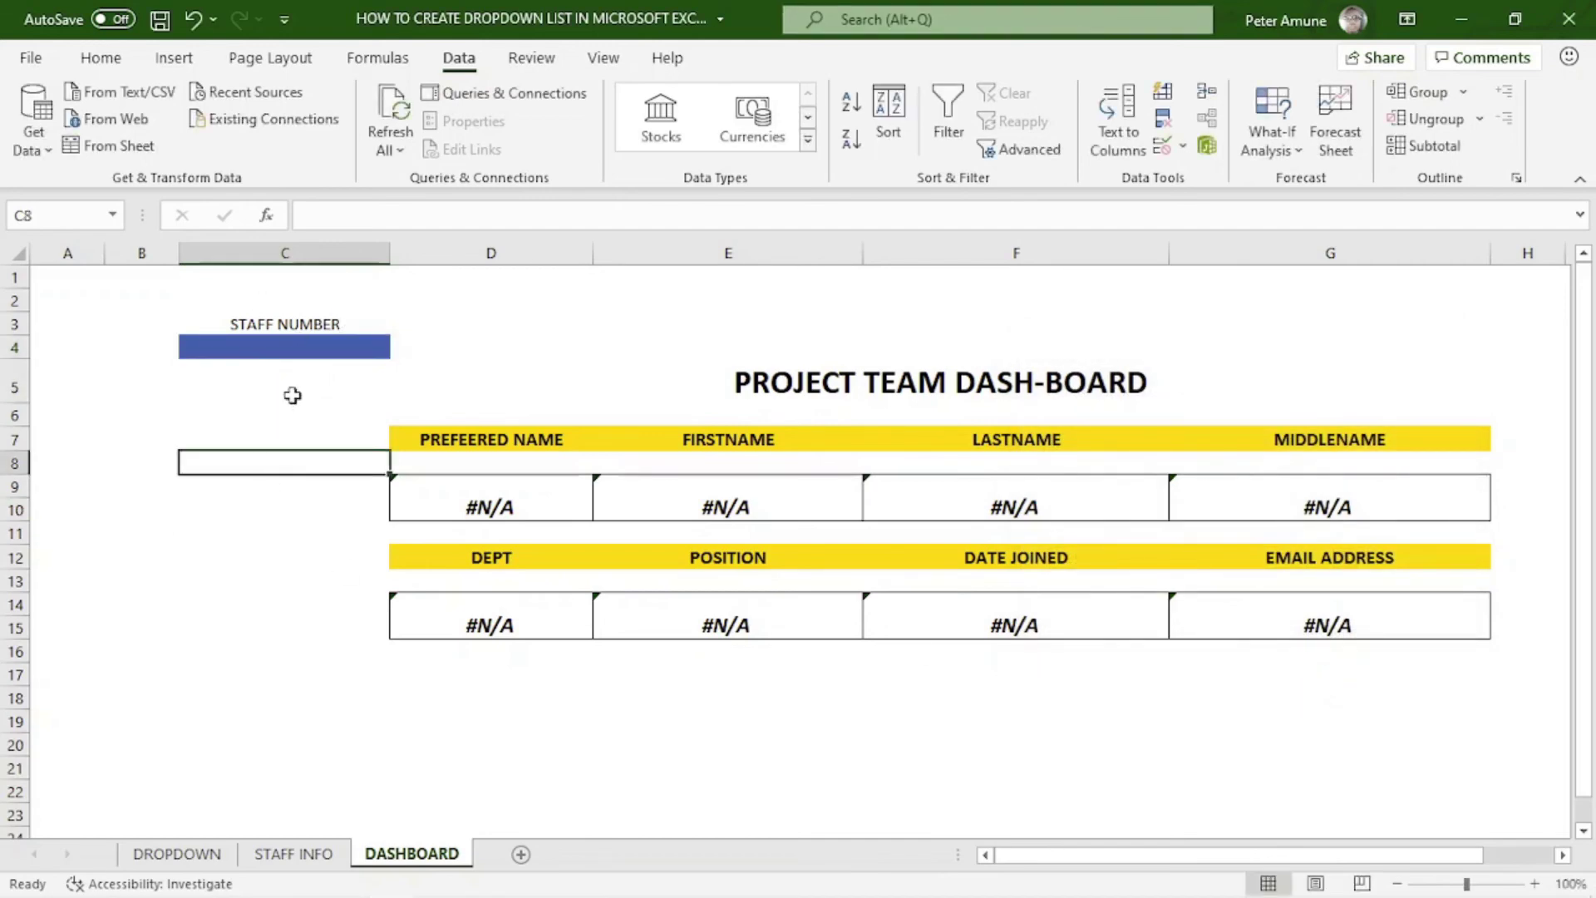
click(300, 348)
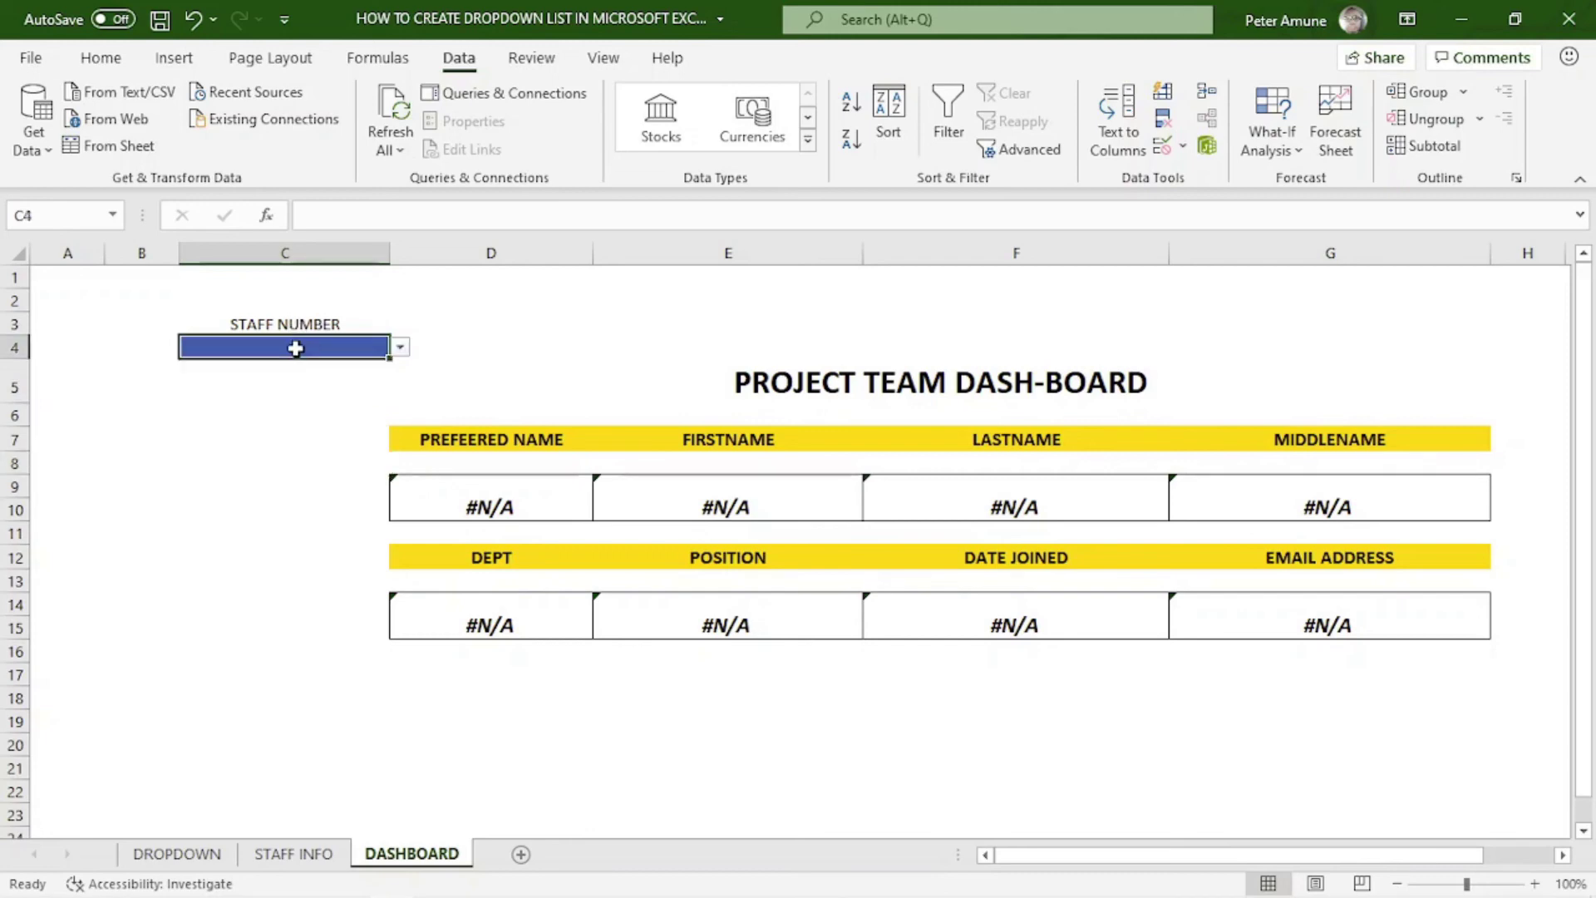
click(401, 348)
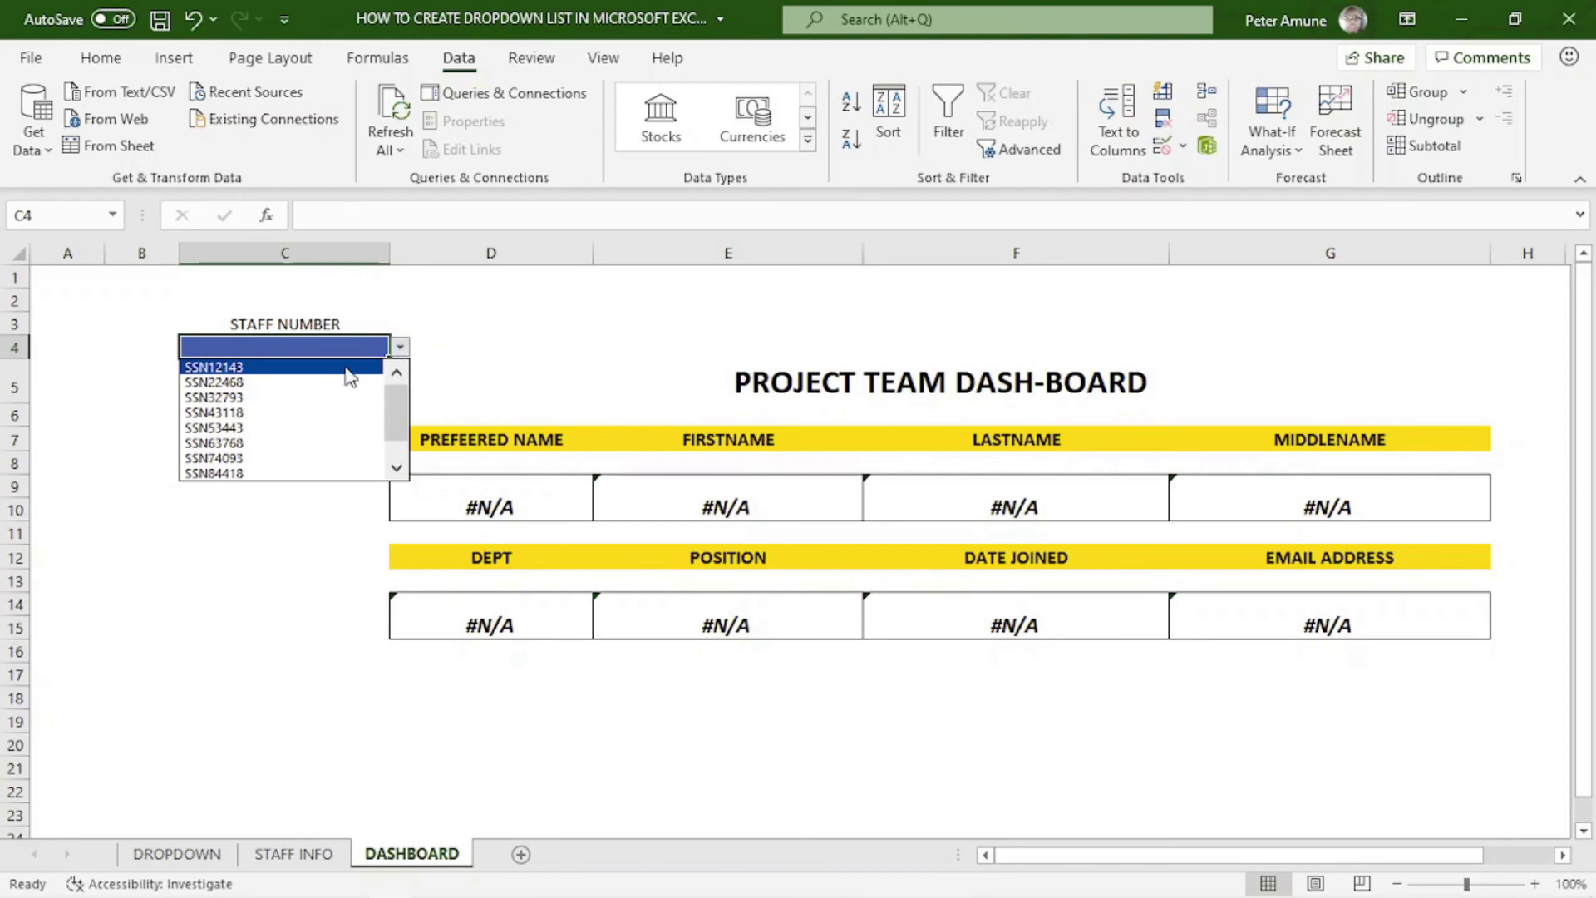
click(231, 413)
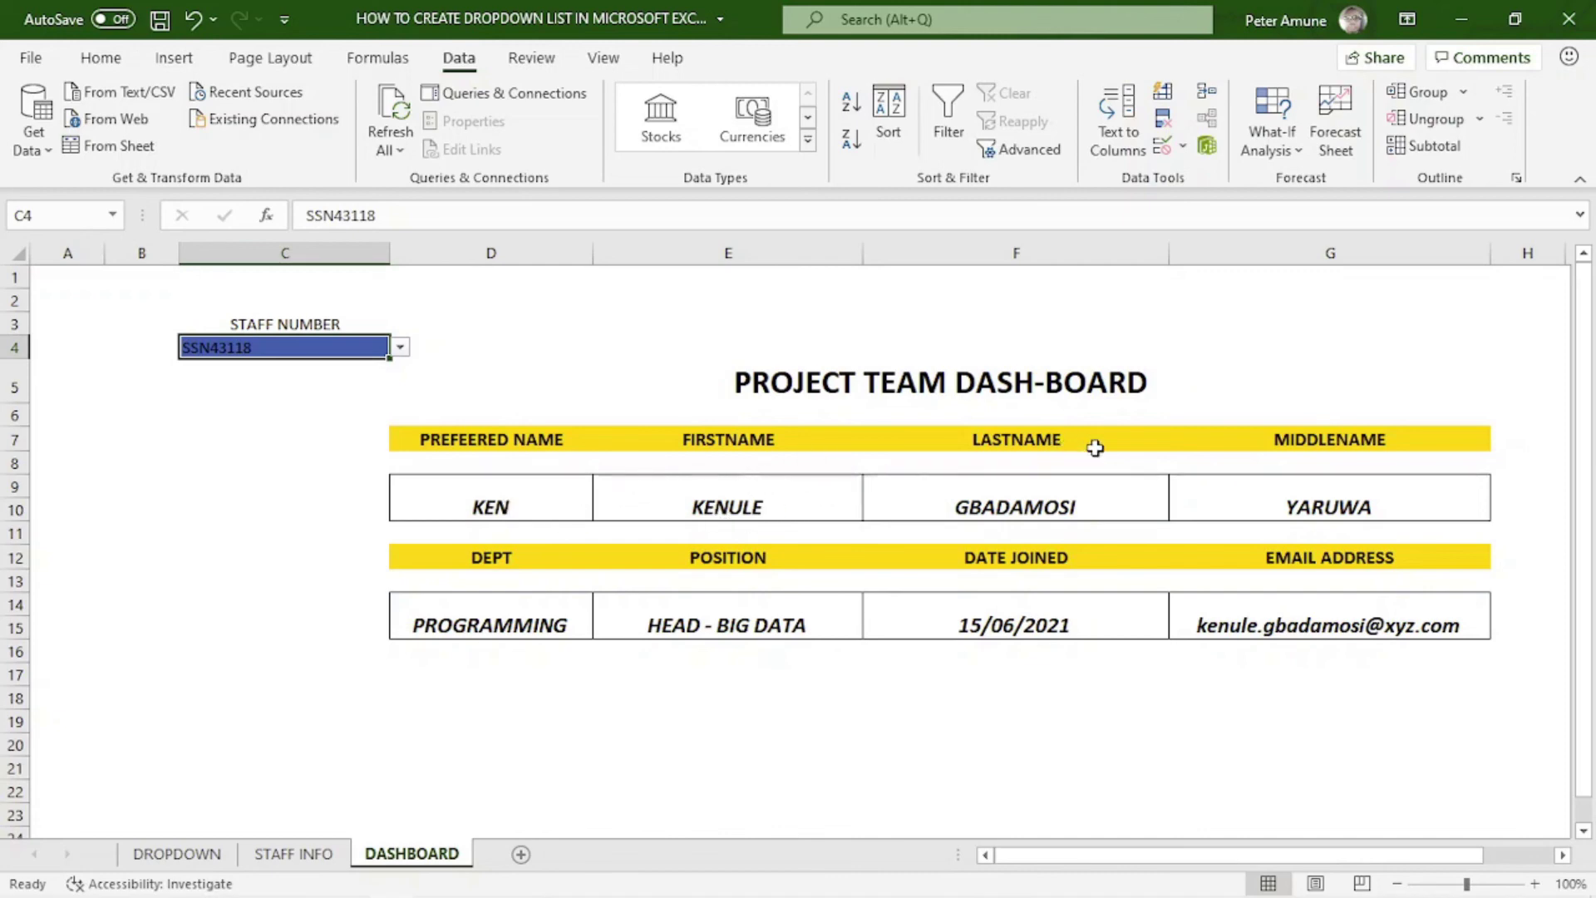
Step: Try the sixth, ninth and last staff numbers in turn from the dropdown in C4
click(399, 346)
click(253, 413)
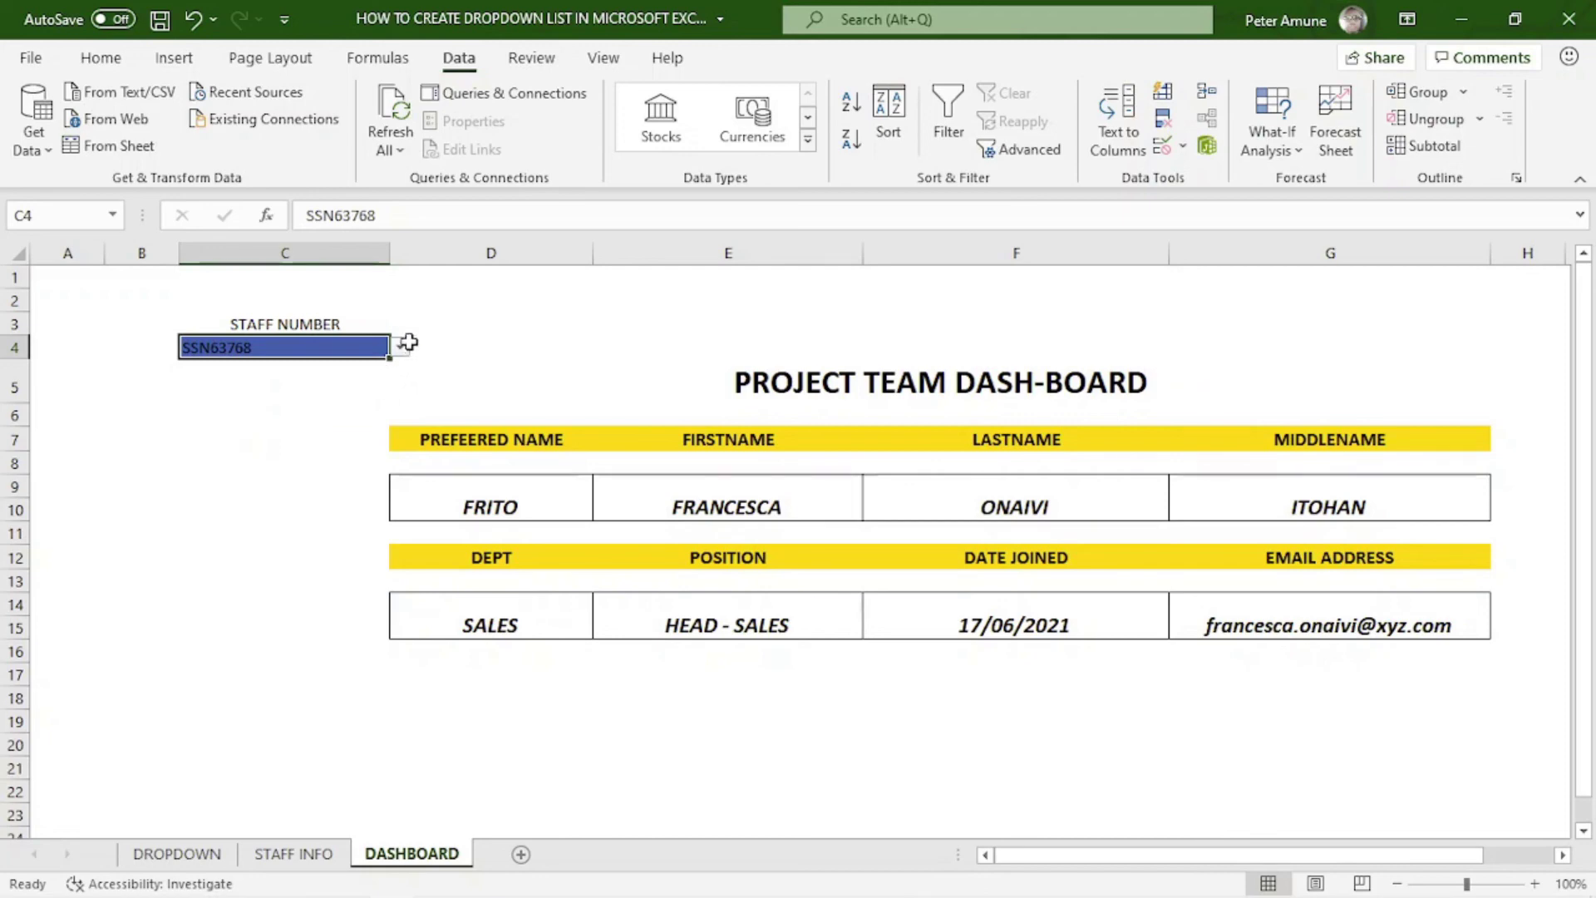
click(401, 346)
click(221, 460)
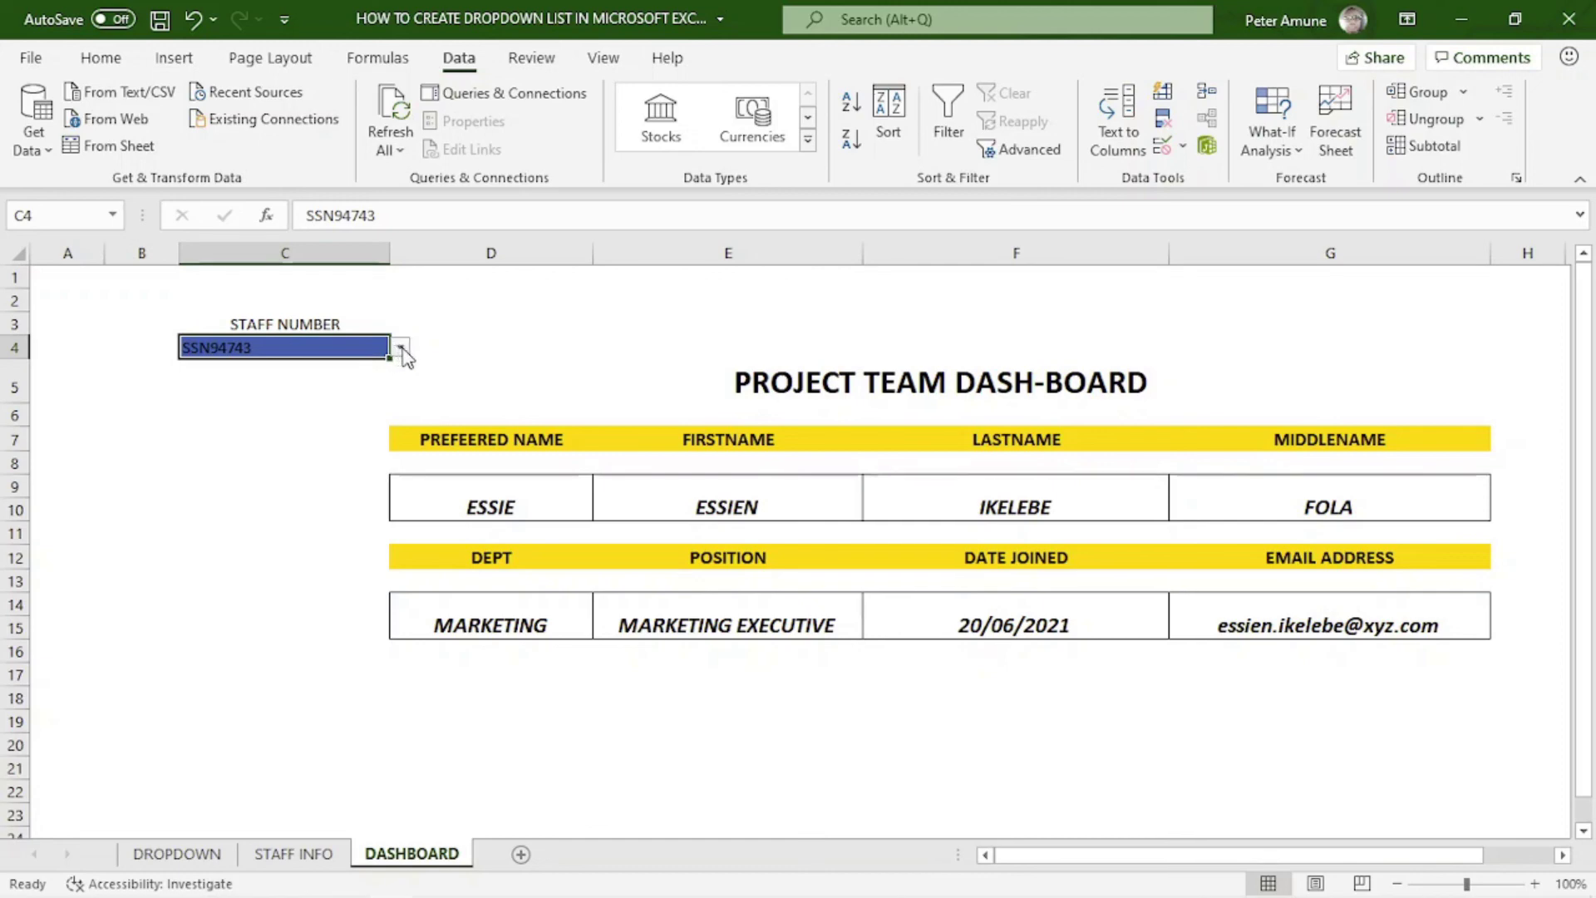
click(400, 348)
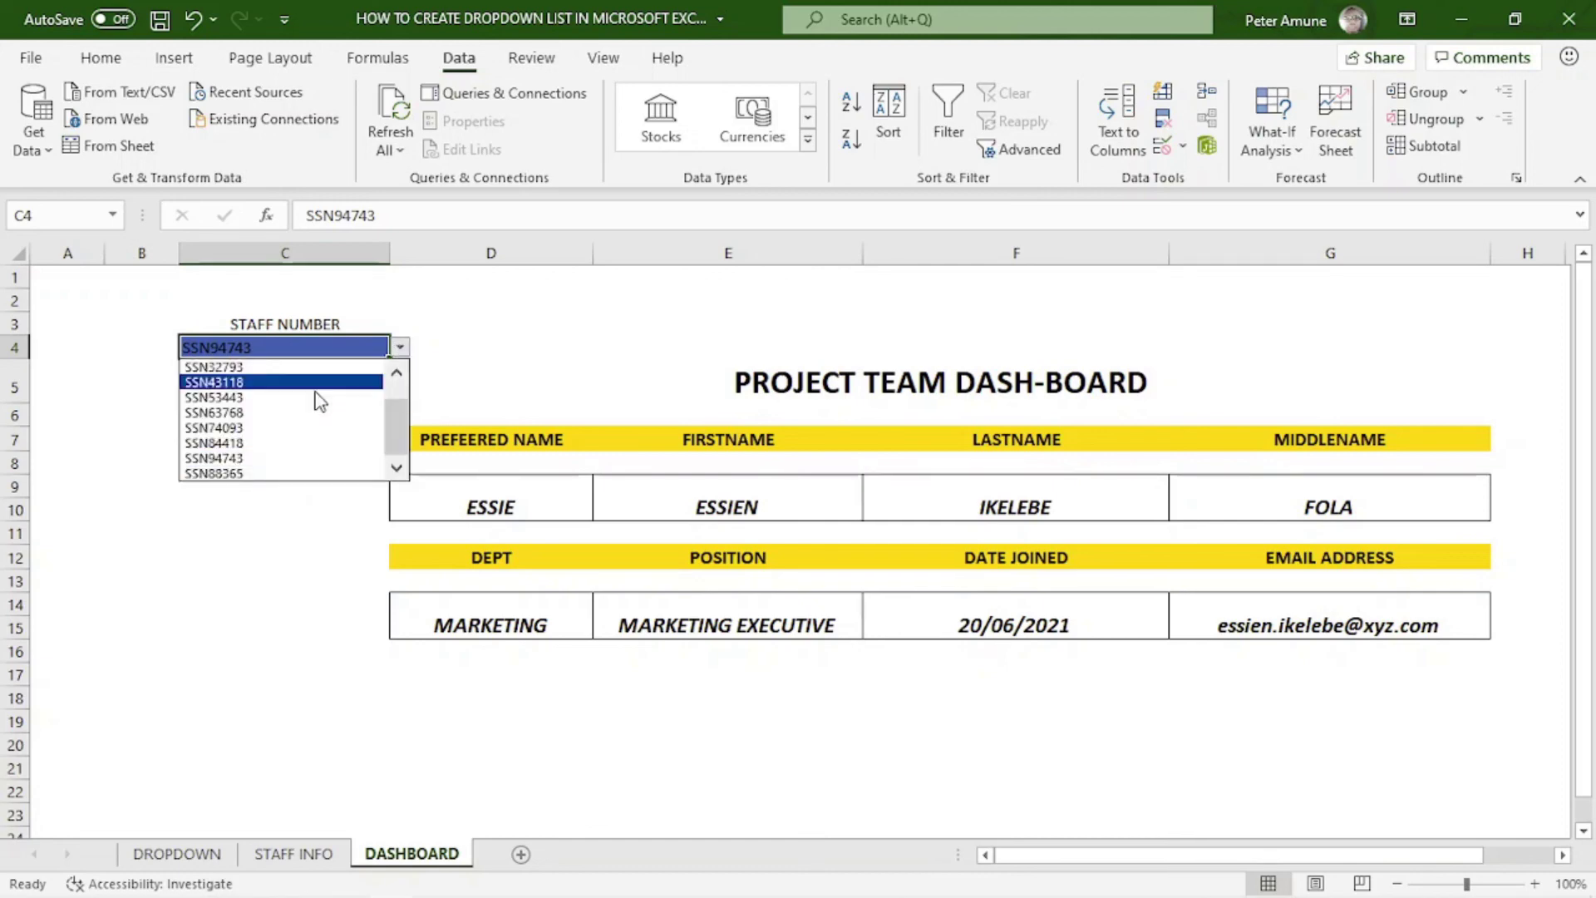
click(216, 472)
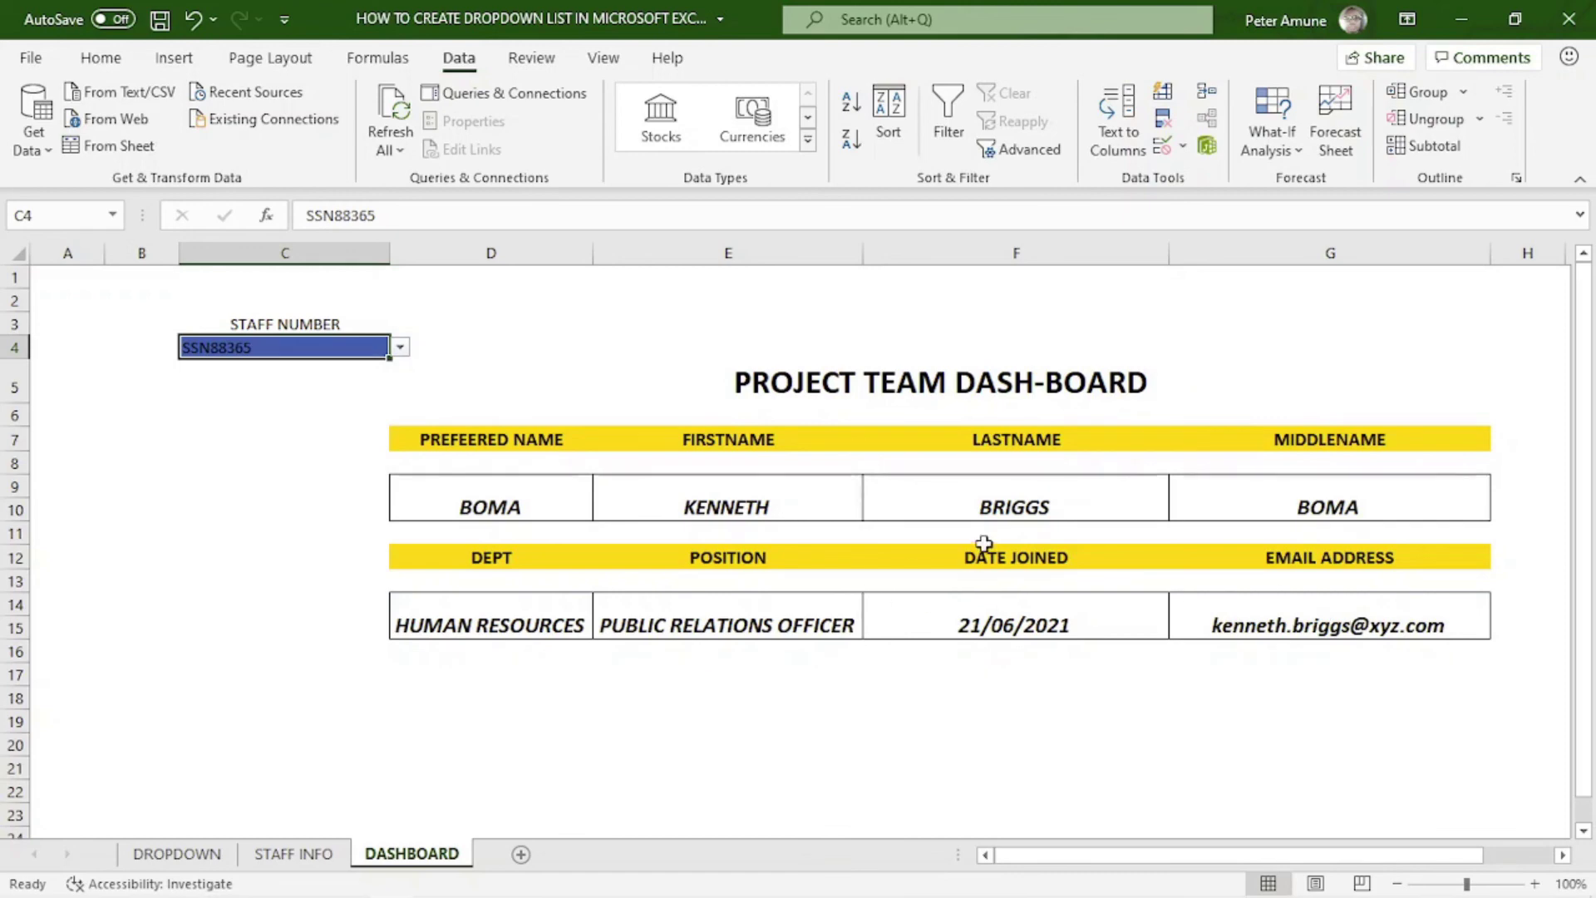
Step: Alternate the staff number chosen in C4 between the fifth and seventh entries of the dropdown list
click(400, 348)
click(228, 407)
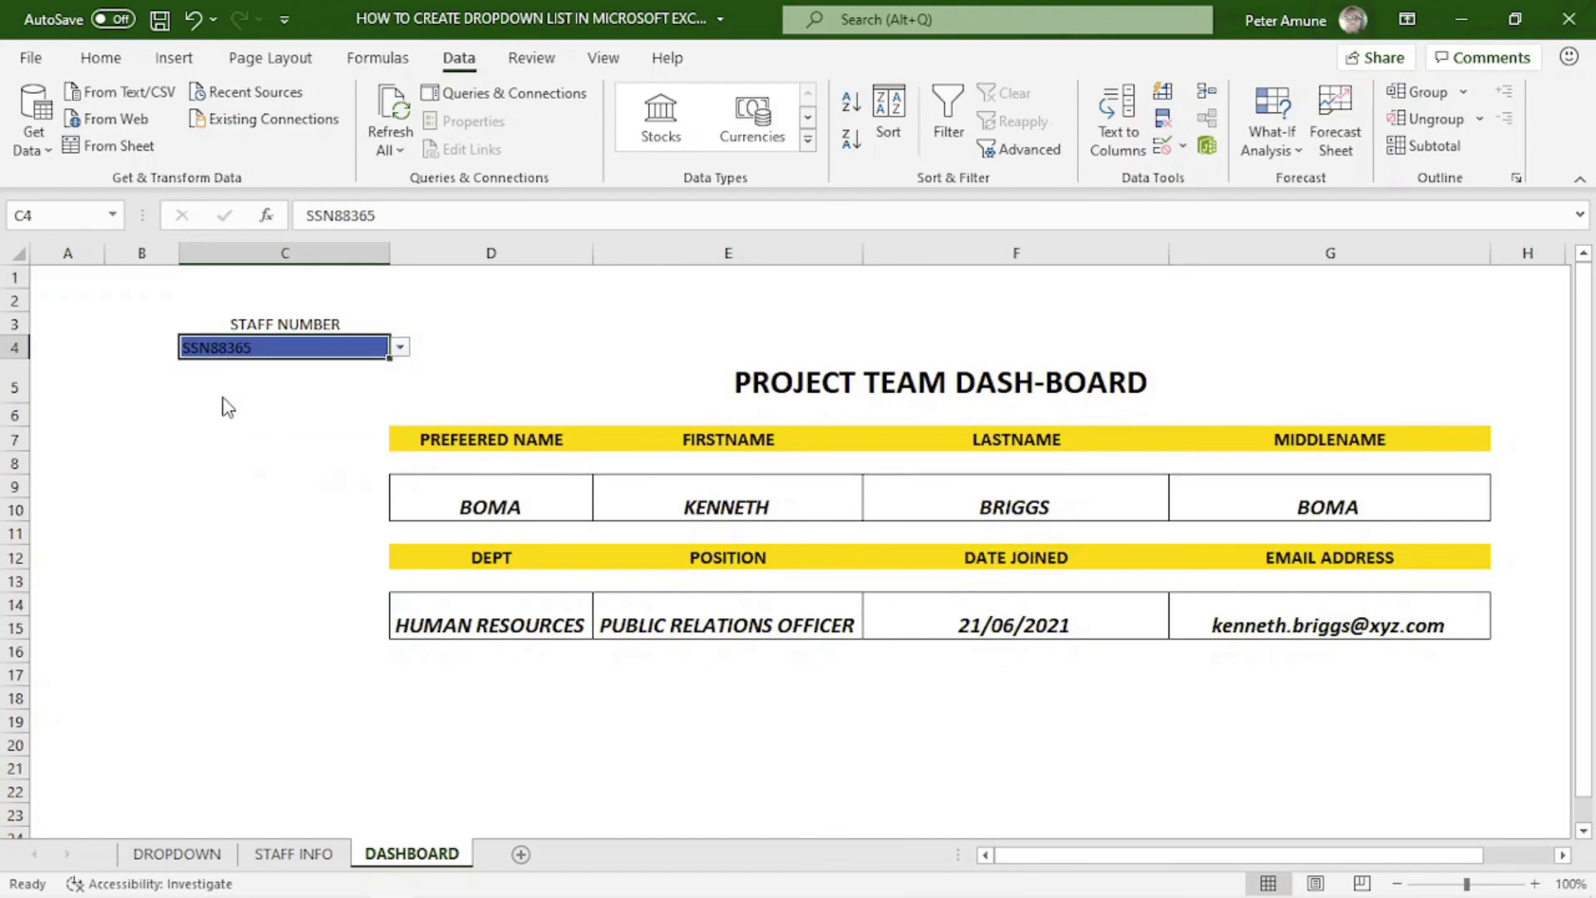
click(399, 348)
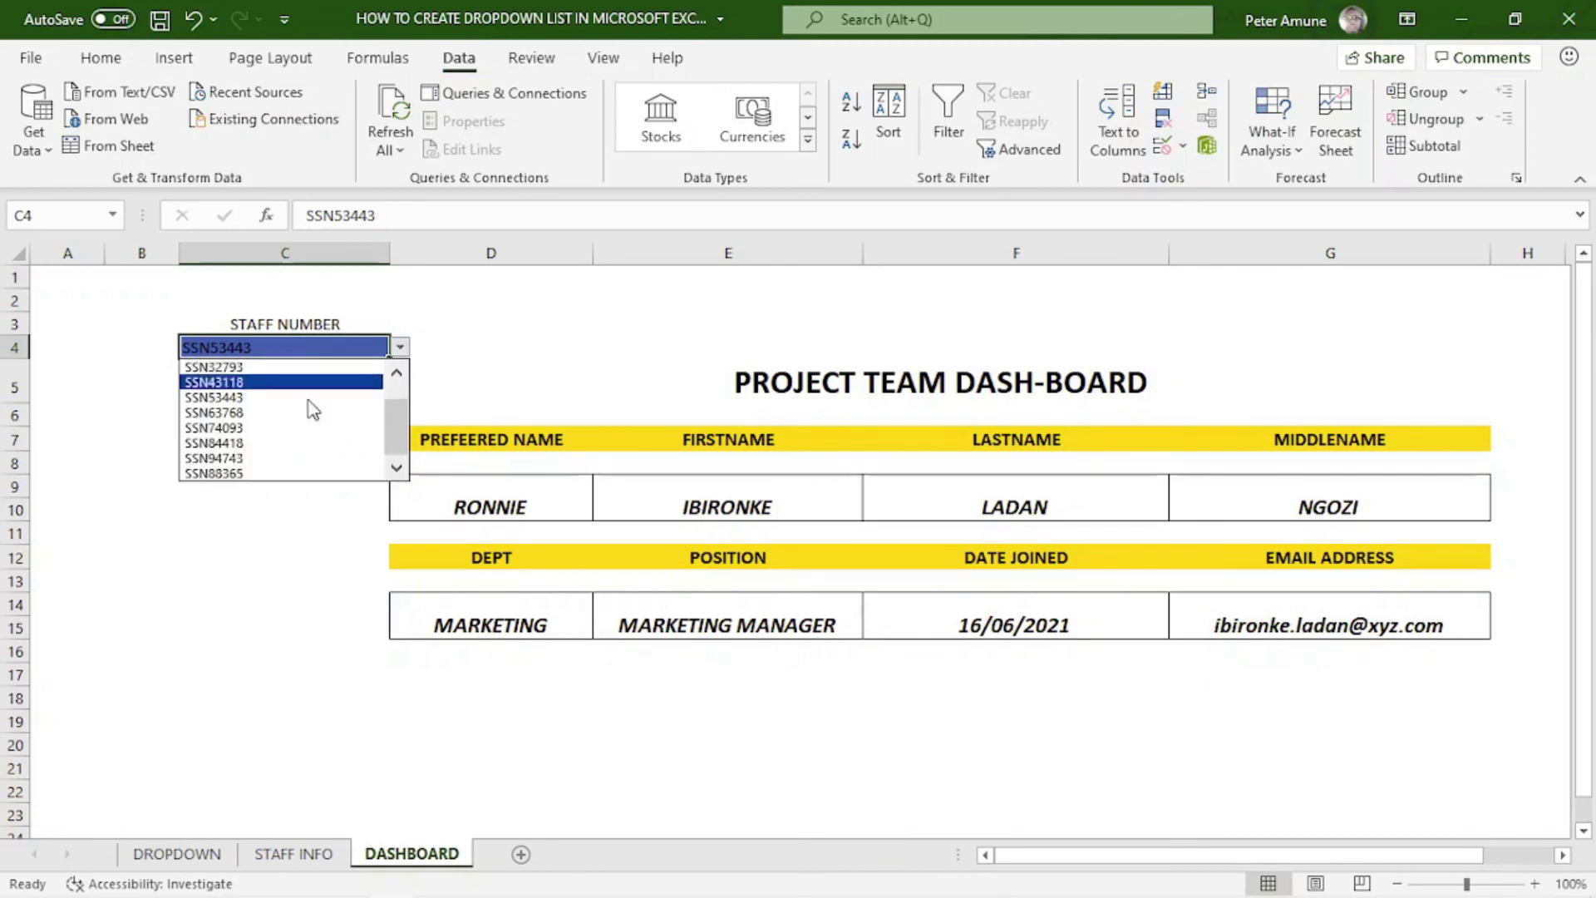
click(313, 428)
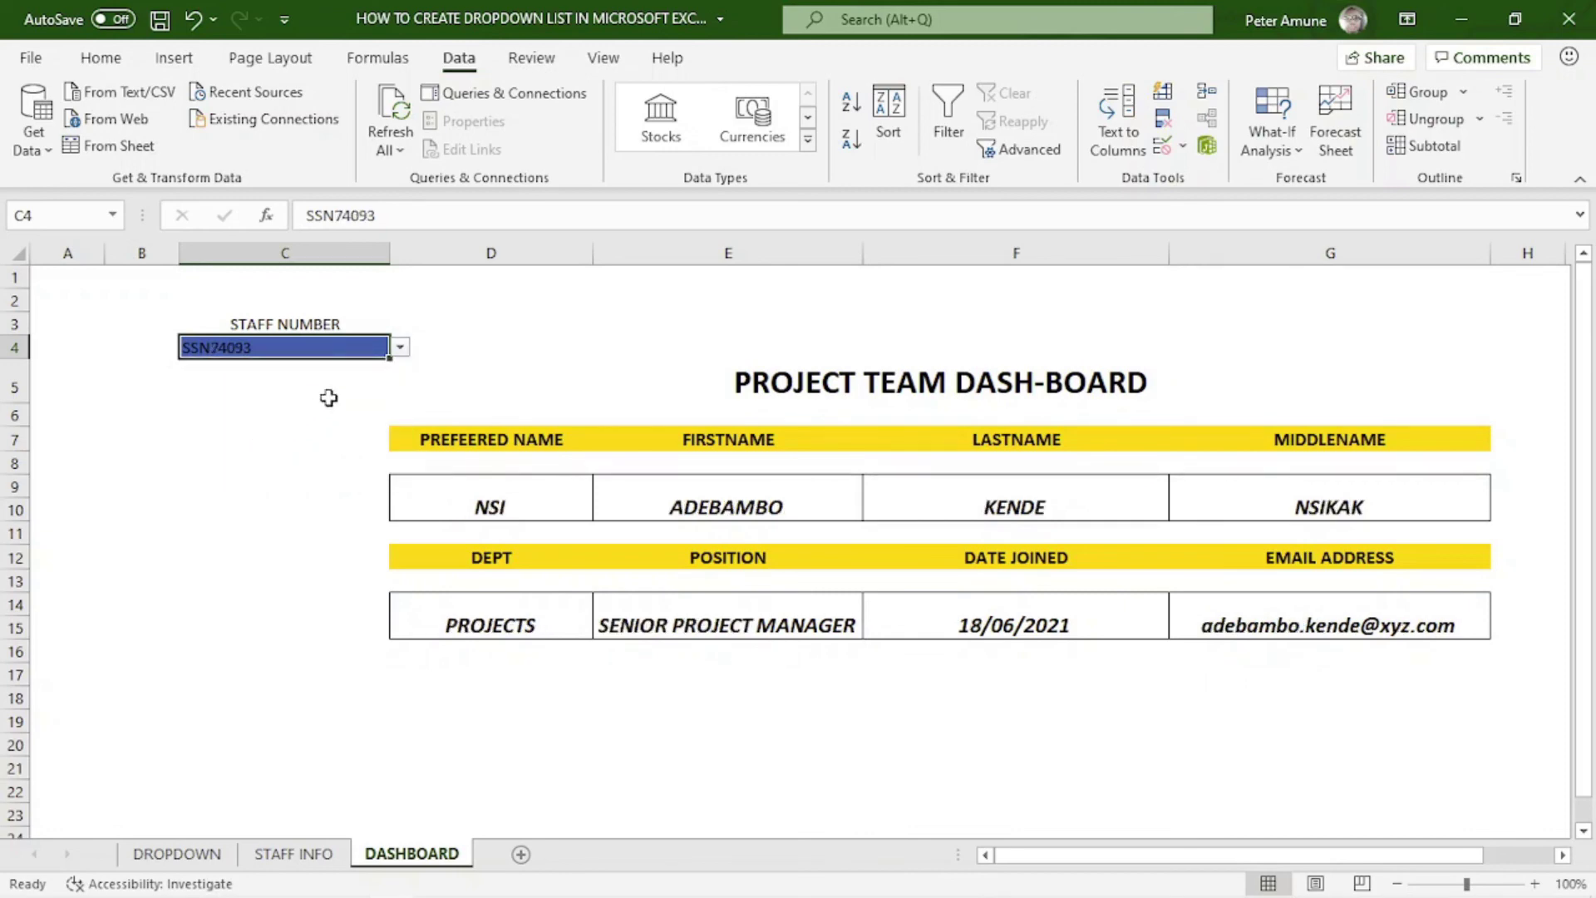
click(400, 347)
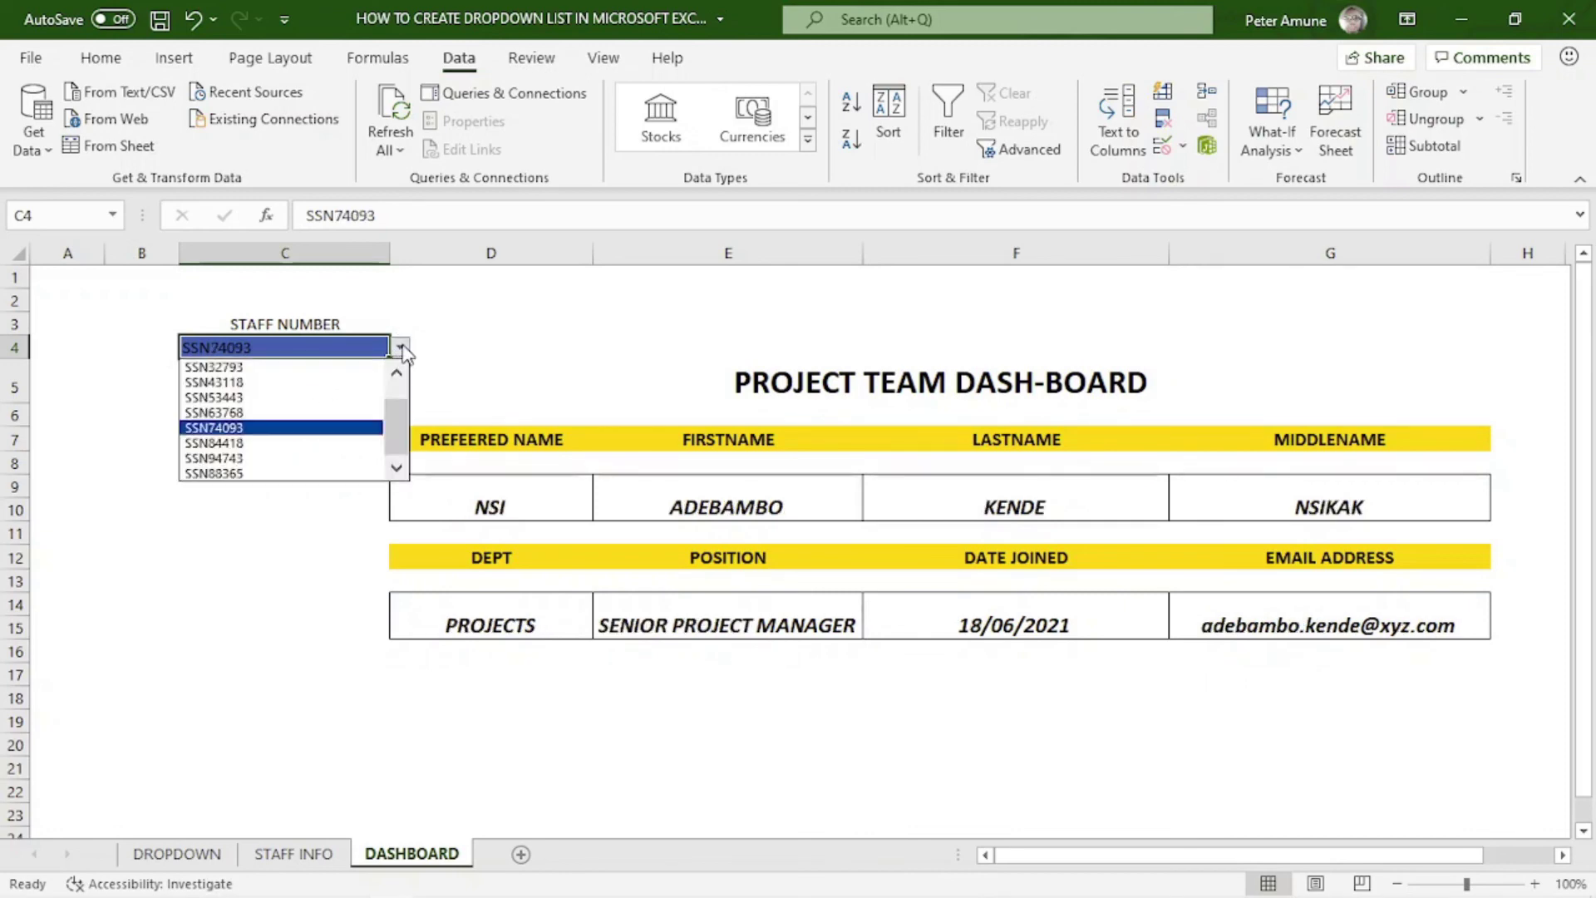
click(212, 397)
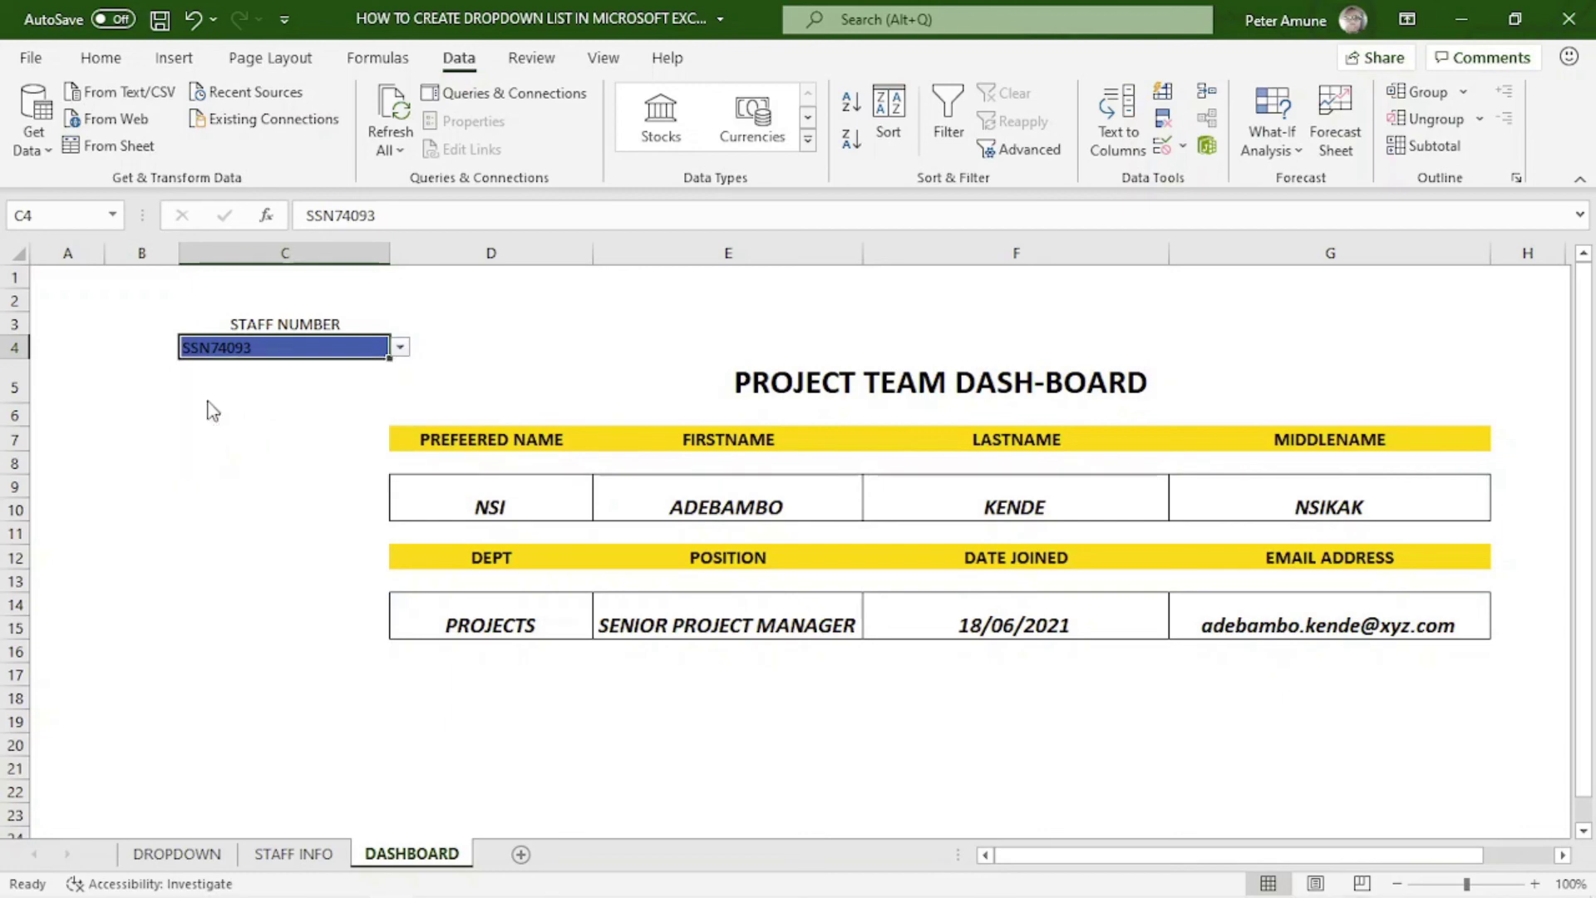
click(402, 351)
click(227, 430)
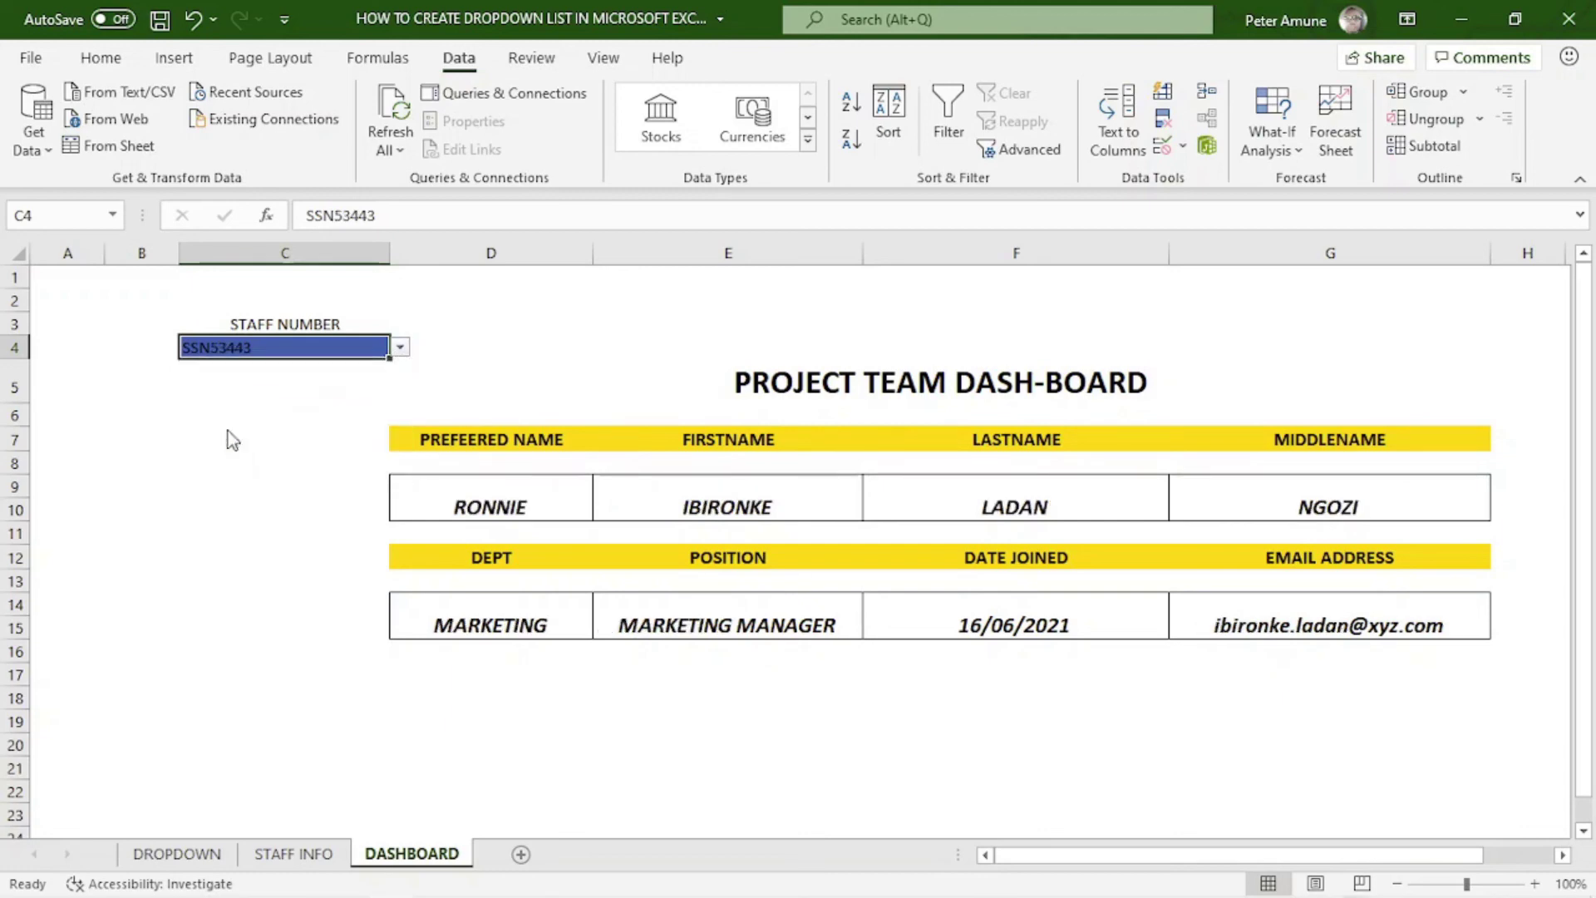